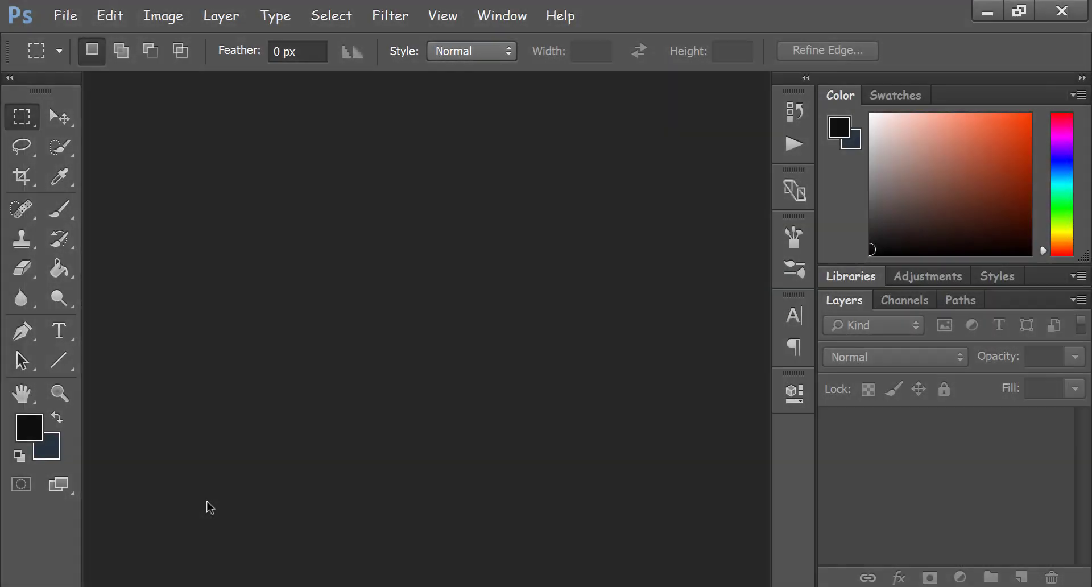
Create a new default document, Untitled-1, and enlarge the Layers panel area
left_click(65, 15)
left_click(83, 38)
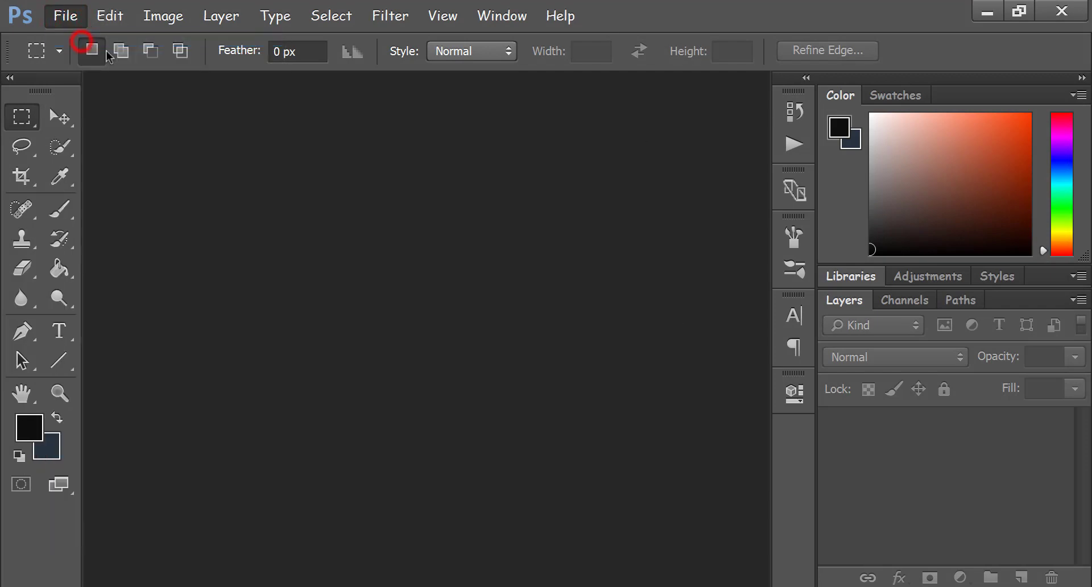
left_click(682, 50)
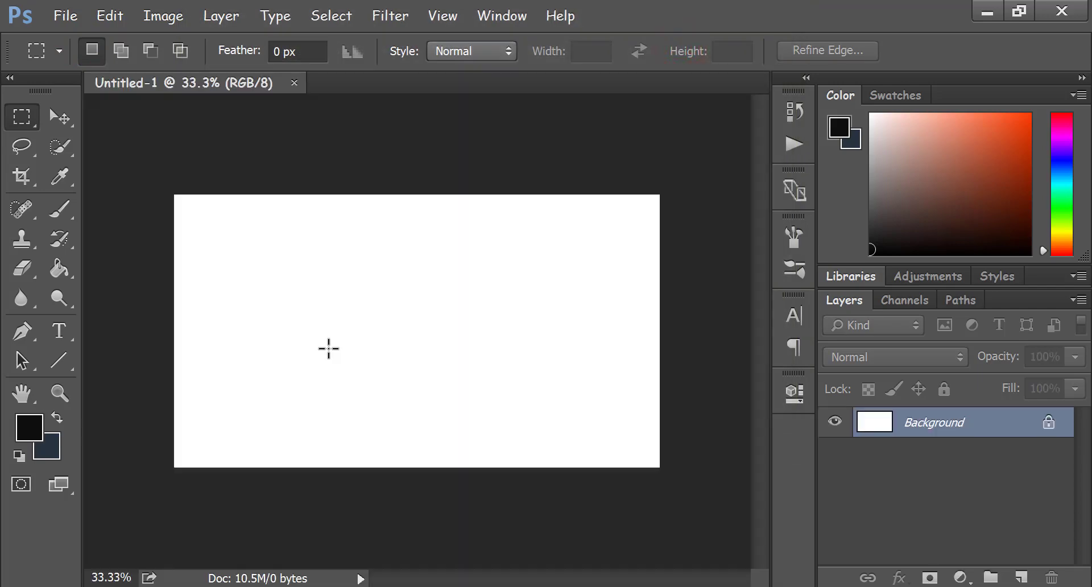
left_click_drag(954, 264, 951, 226)
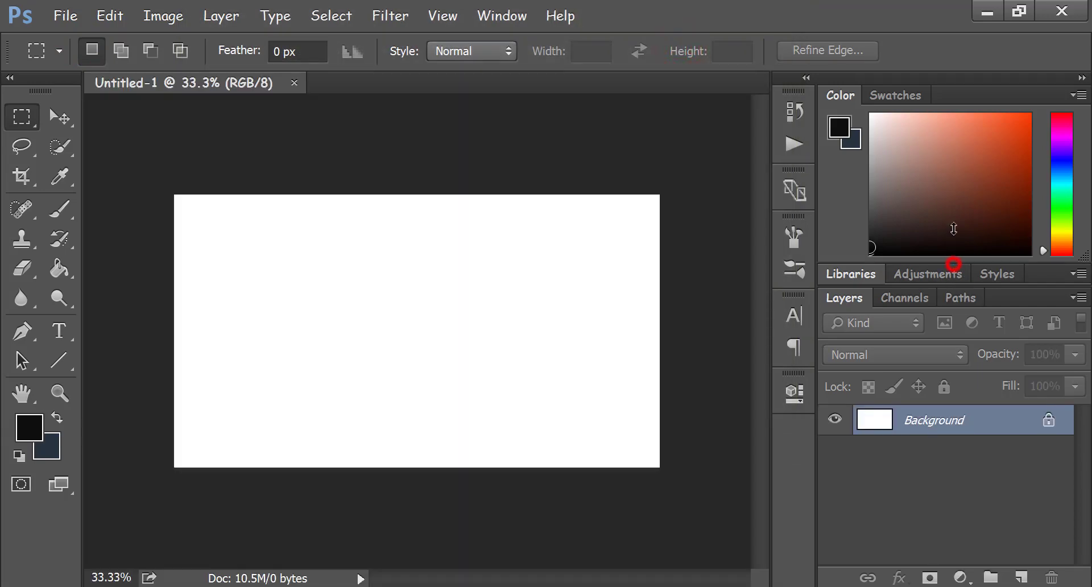
Add a reversed radial Gradient Fill layer with angle 0 and 219% scale
left_click(961, 577)
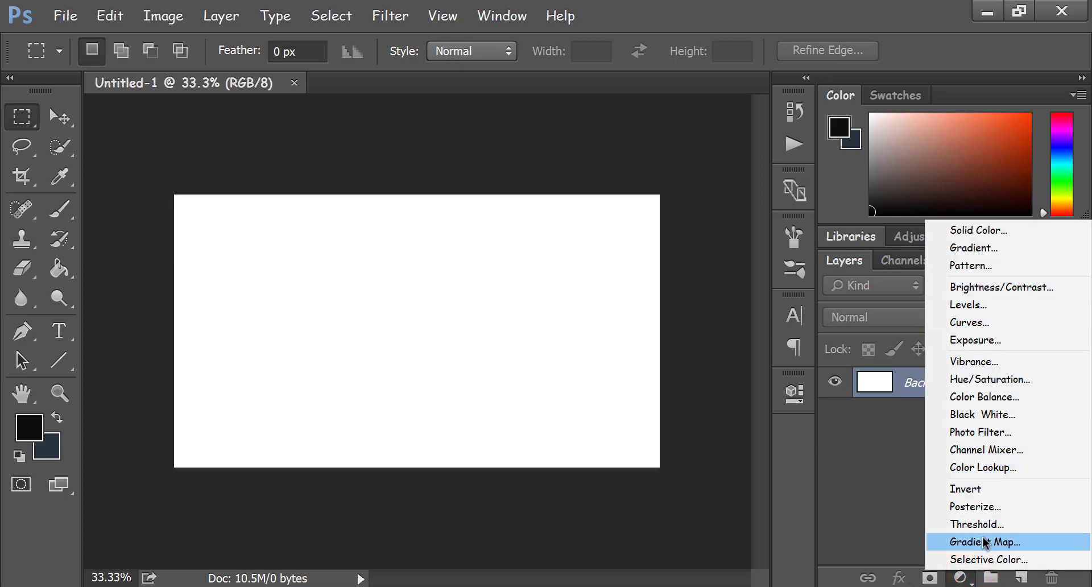
left_click(971, 246)
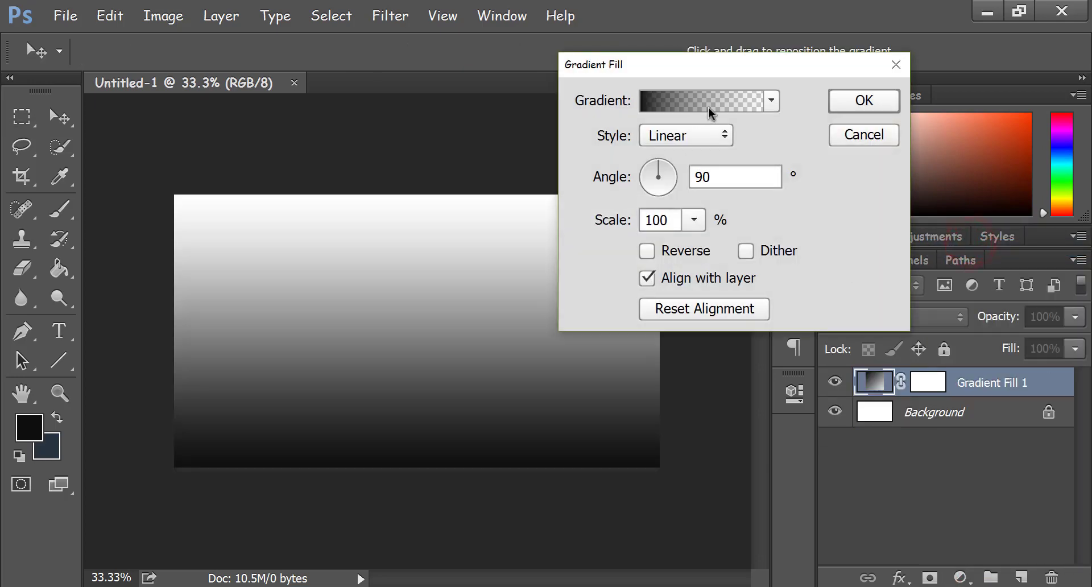
left_click(686, 140)
left_click(691, 176)
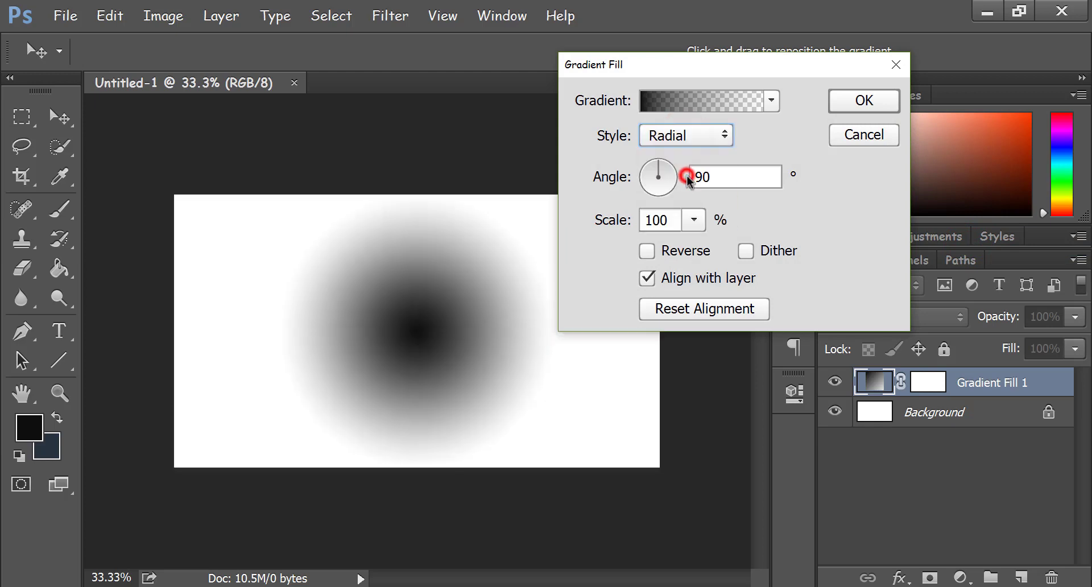
left_click(647, 251)
left_click(702, 176)
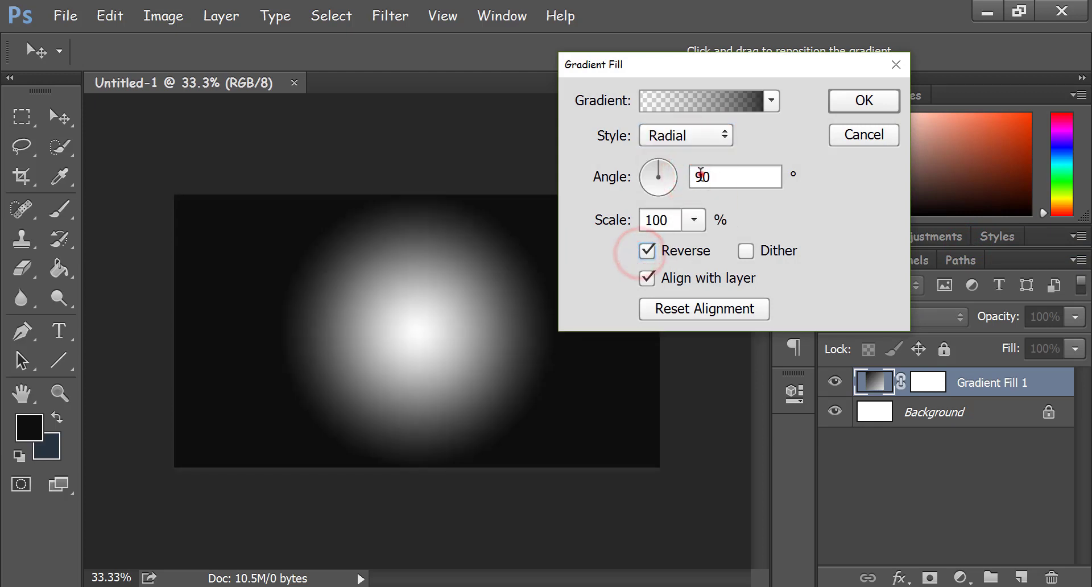
key("BackSpace")
left_click(694, 220)
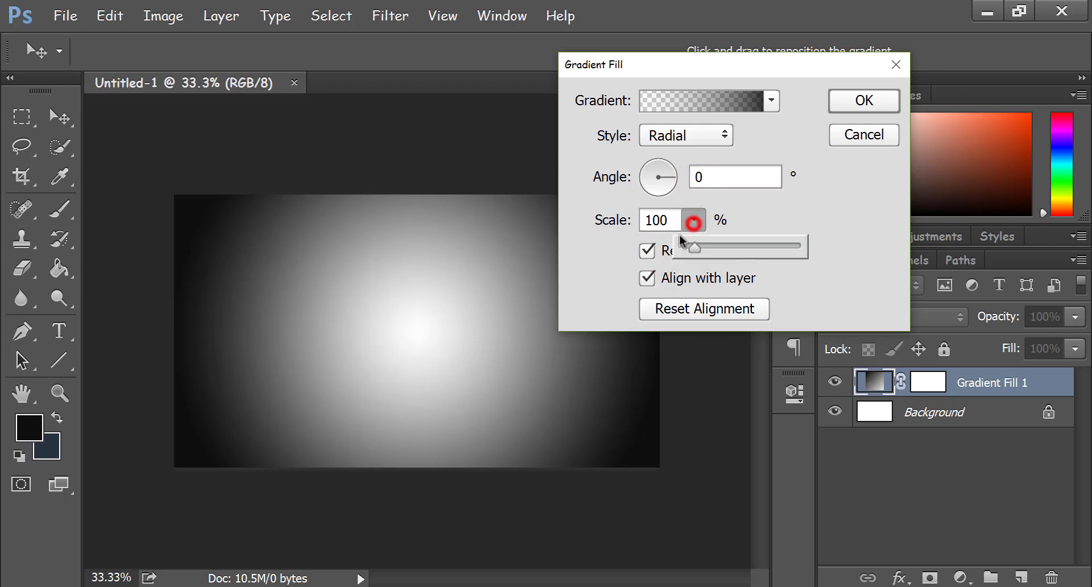
left_click_drag(694, 251, 708, 253)
left_click(847, 101)
key("m")
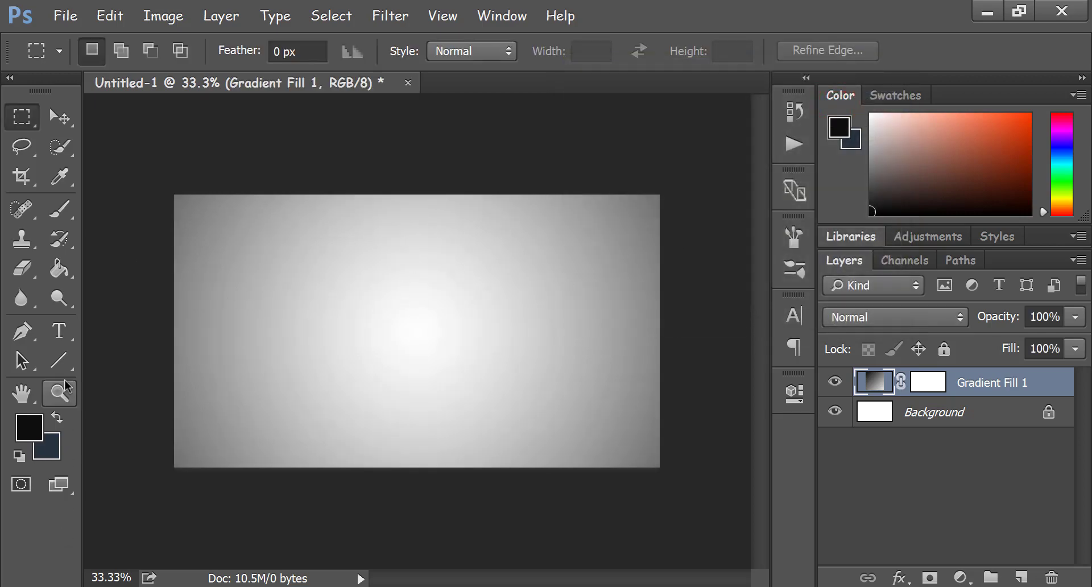
Swap the colours and draw a downward-pointing 3-sided polygon near the canvas top
left_click(56, 420)
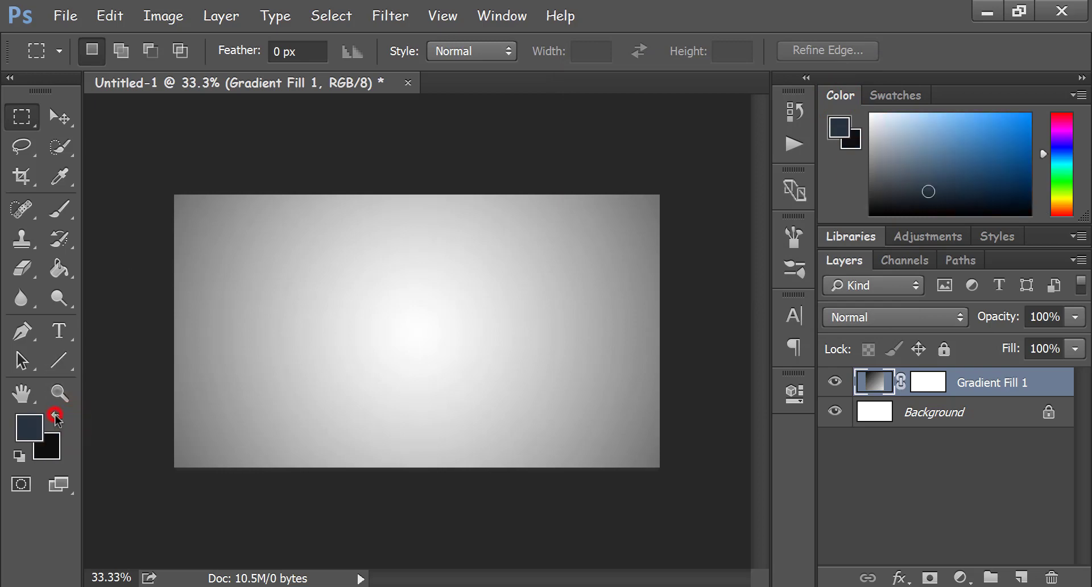
left_click(67, 357)
right_click(67, 357)
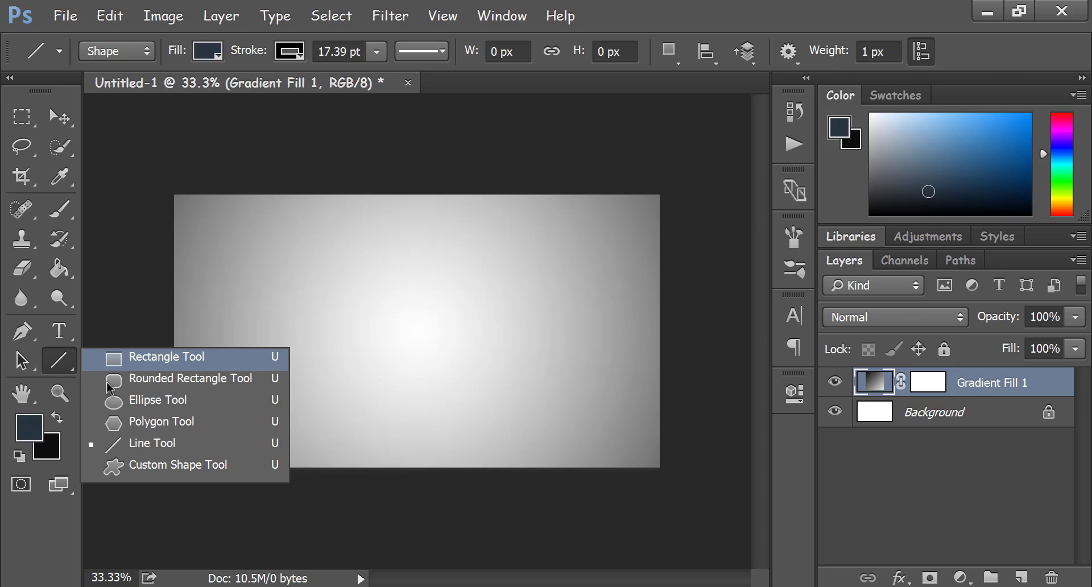
left_click(143, 421)
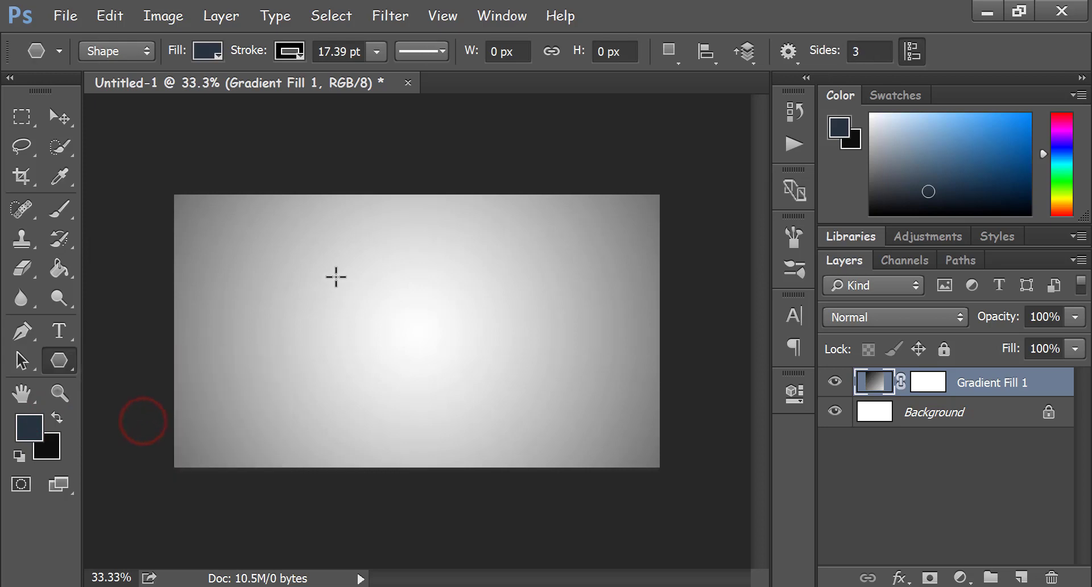
left_click(796, 61)
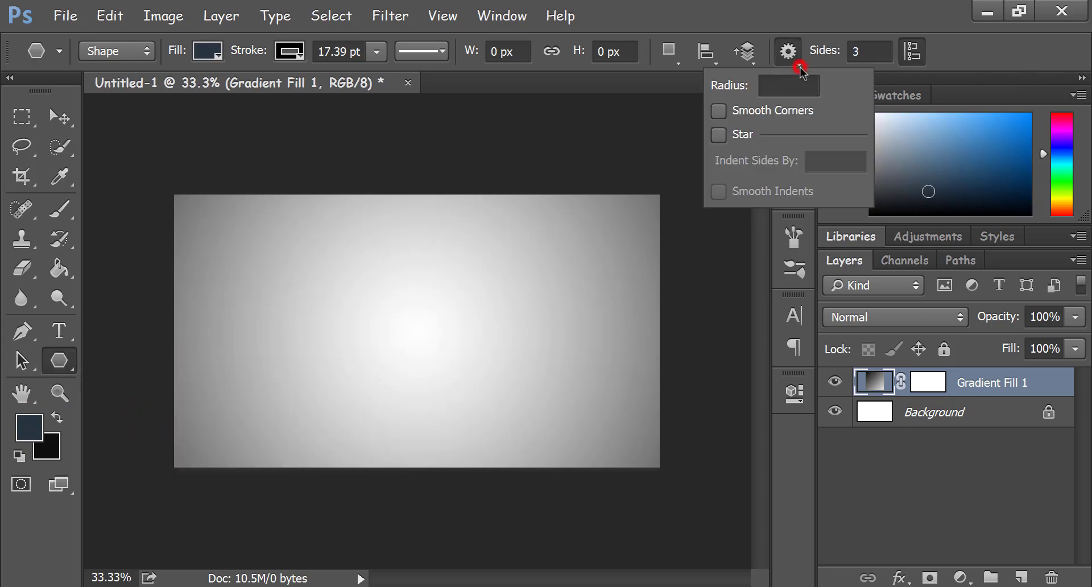
left_click(797, 64)
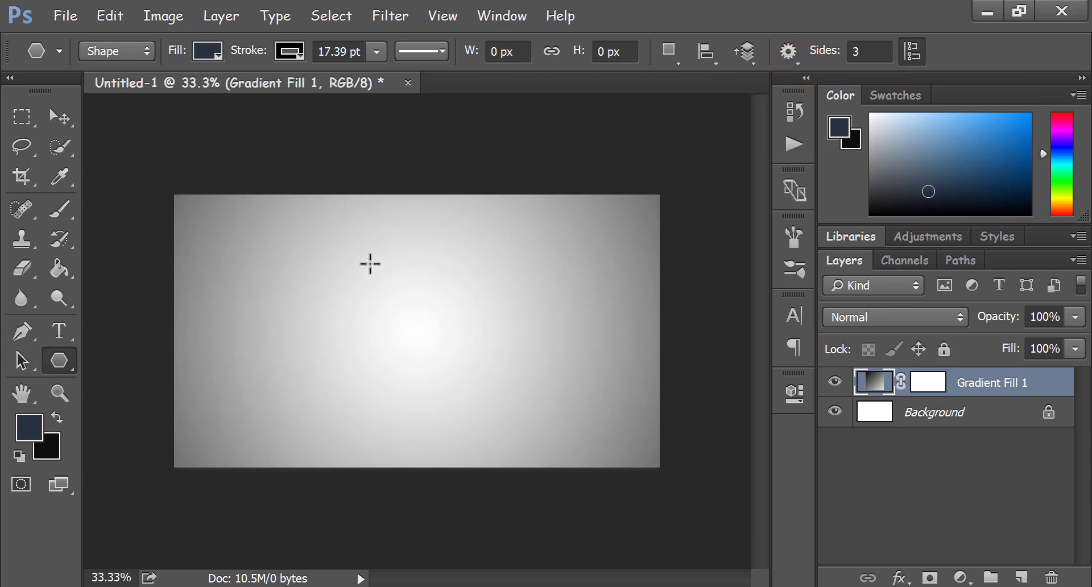
mouse_move(385, 248)
left_mouse_down()
mouse_move(394, 371)
mouse_move(384, 381)
left_mouse_up()
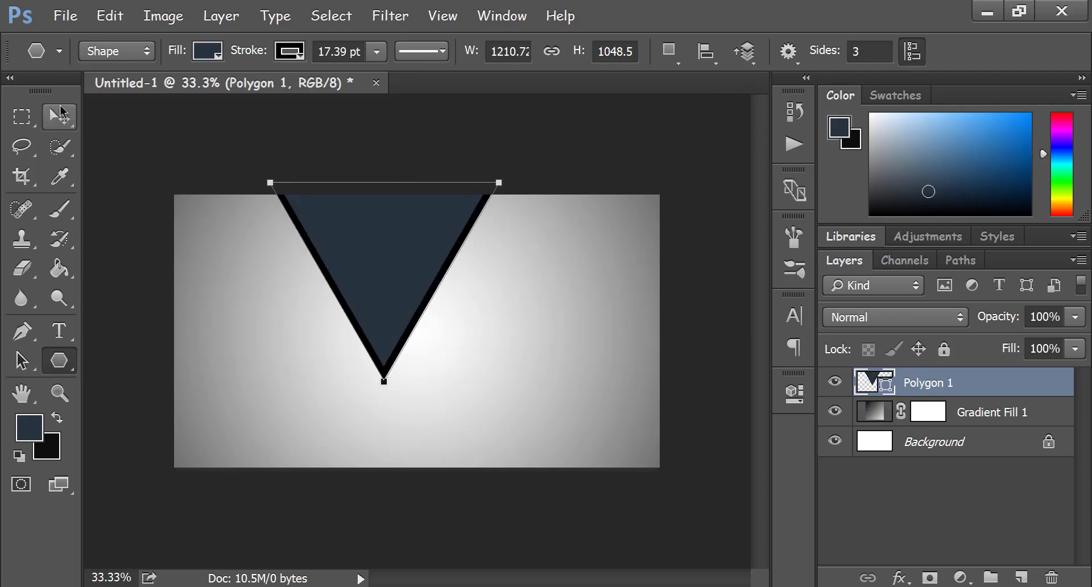
Drag the triangle down toward the middle of the canvas
left_click(61, 116)
left_click_drag(434, 246, 447, 293)
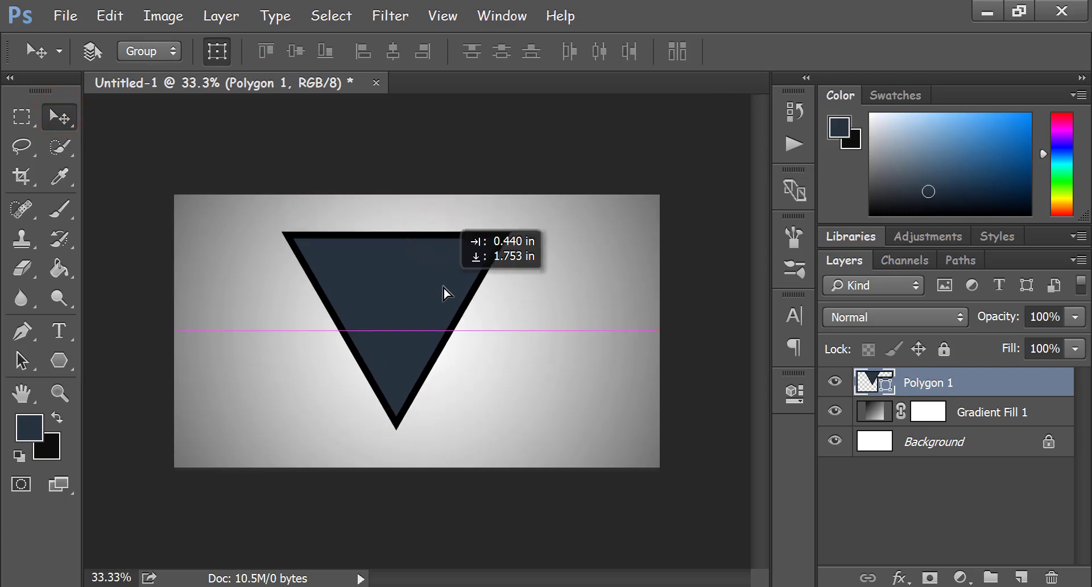
left_click_drag(446, 293, 447, 293)
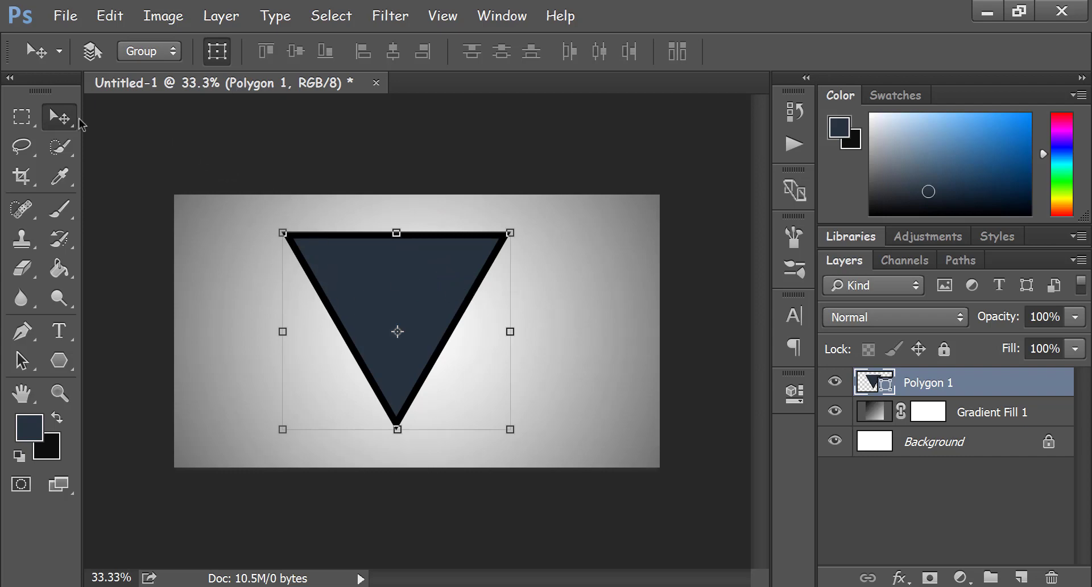
left_click(17, 111)
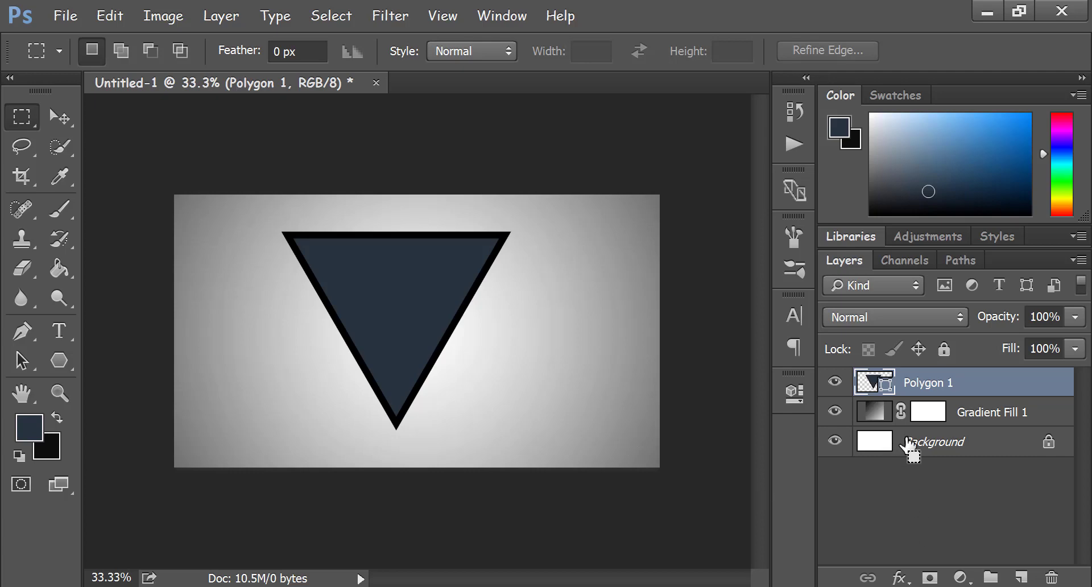
Align the triangle to the Background's horizontal and vertical centres, then reselect Polygon 1
left_click(910, 443, "ctrl")
left_click(57, 121)
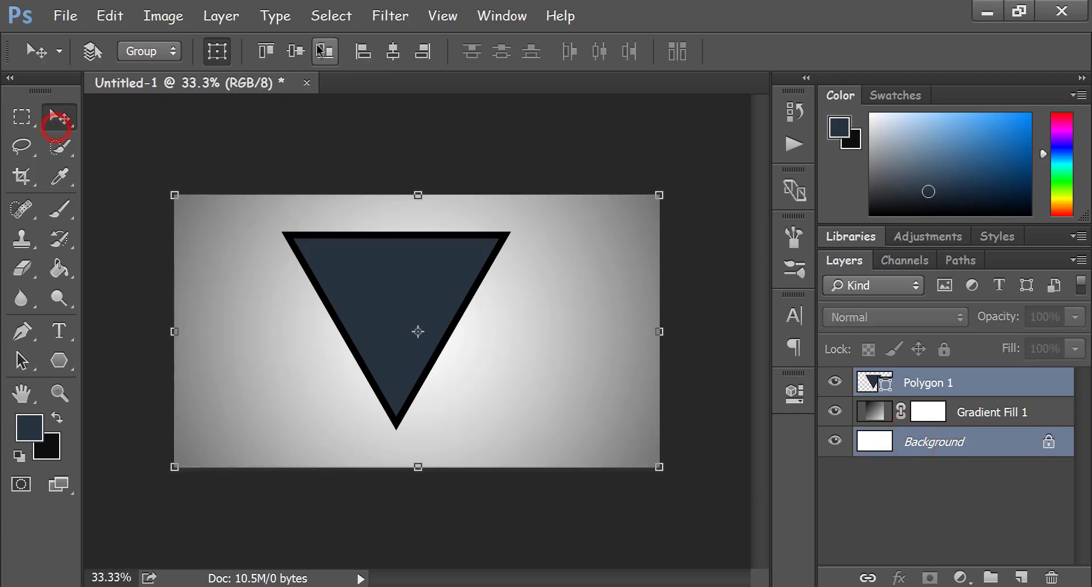
left_click(392, 51)
left_click(288, 51)
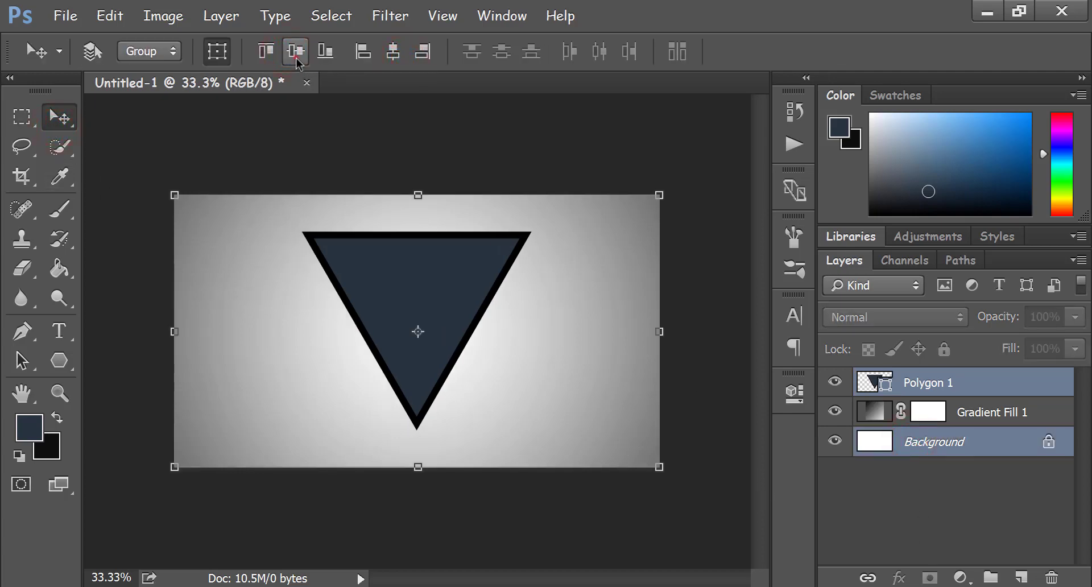
left_click(18, 120)
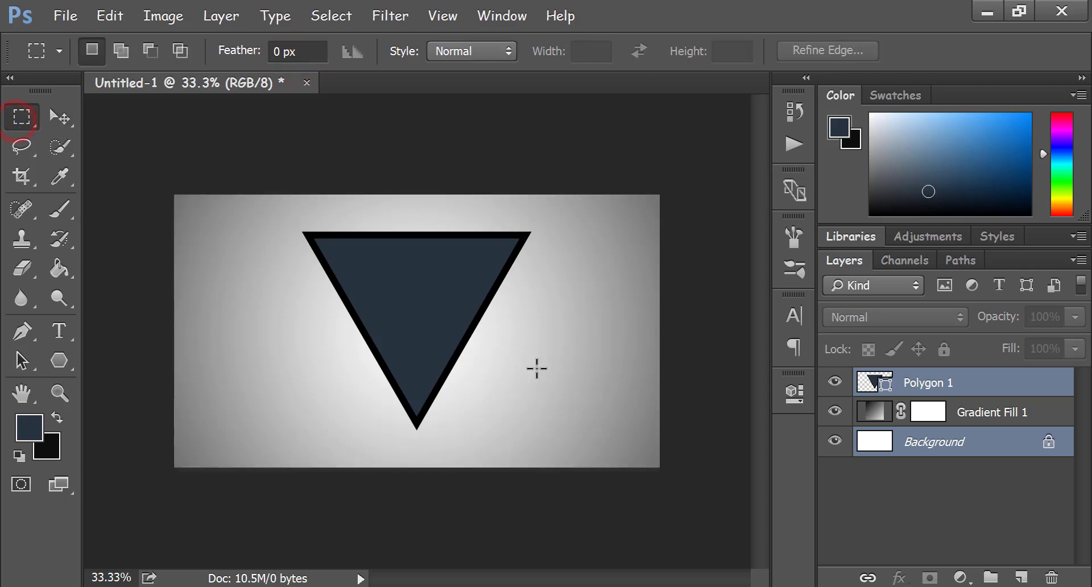
left_click(941, 382)
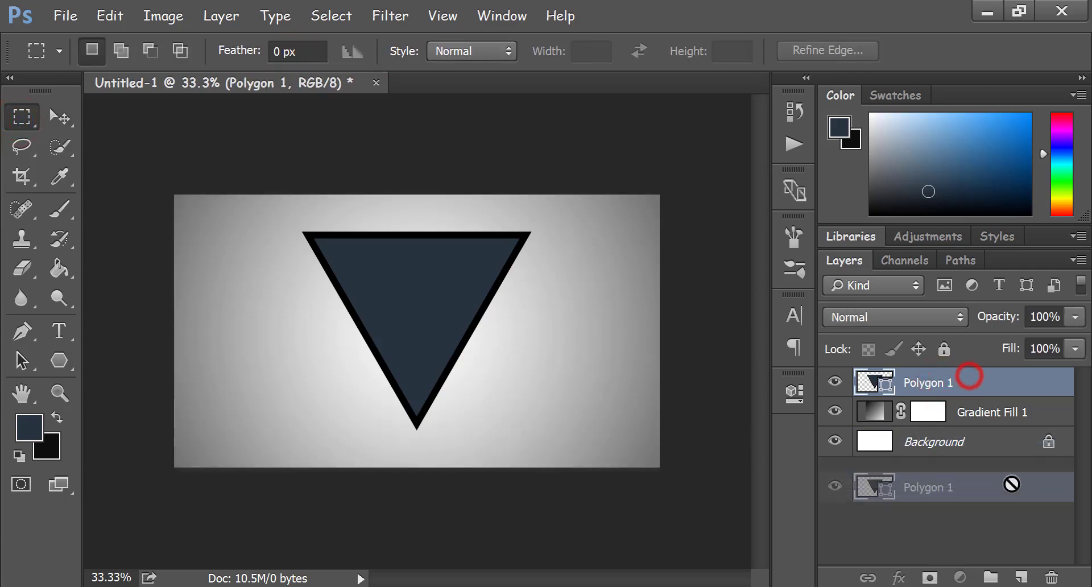
Duplicate Polygon 1 and start shrinking the copy with Free Transform
left_click_drag(971, 384, 1021, 577)
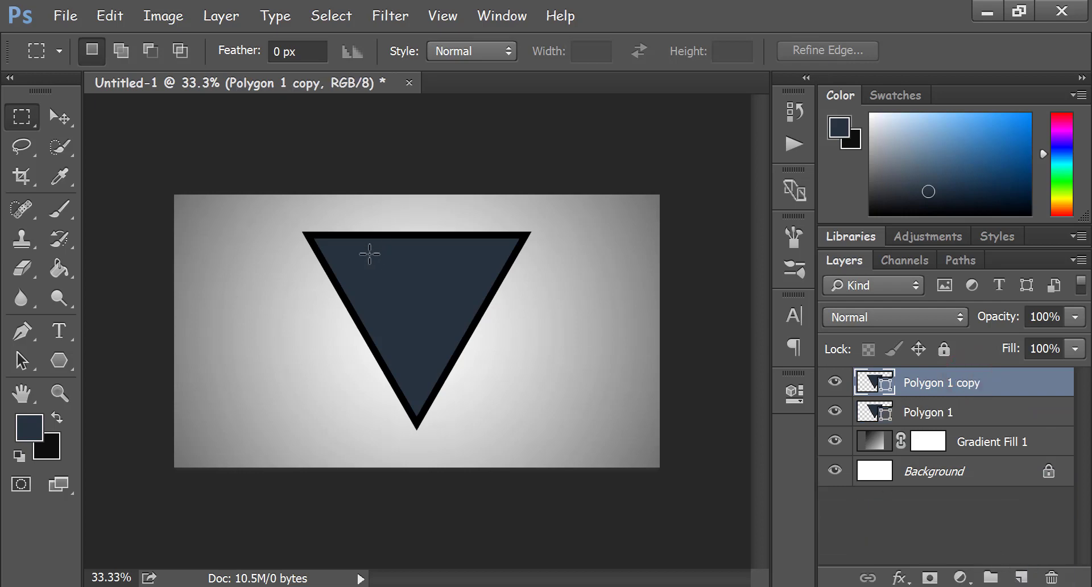
right_click(414, 271)
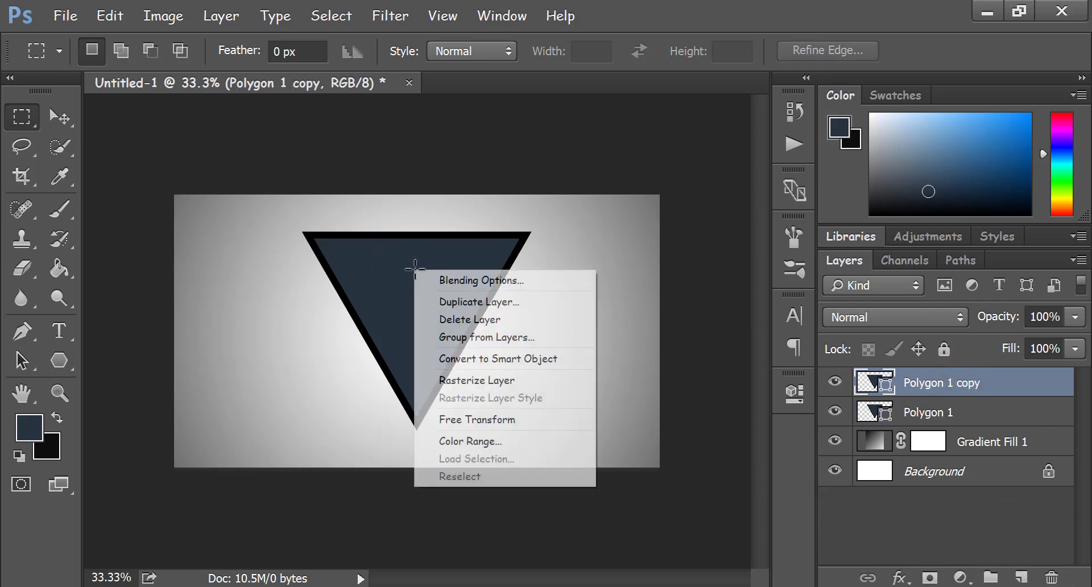
left_click(500, 419)
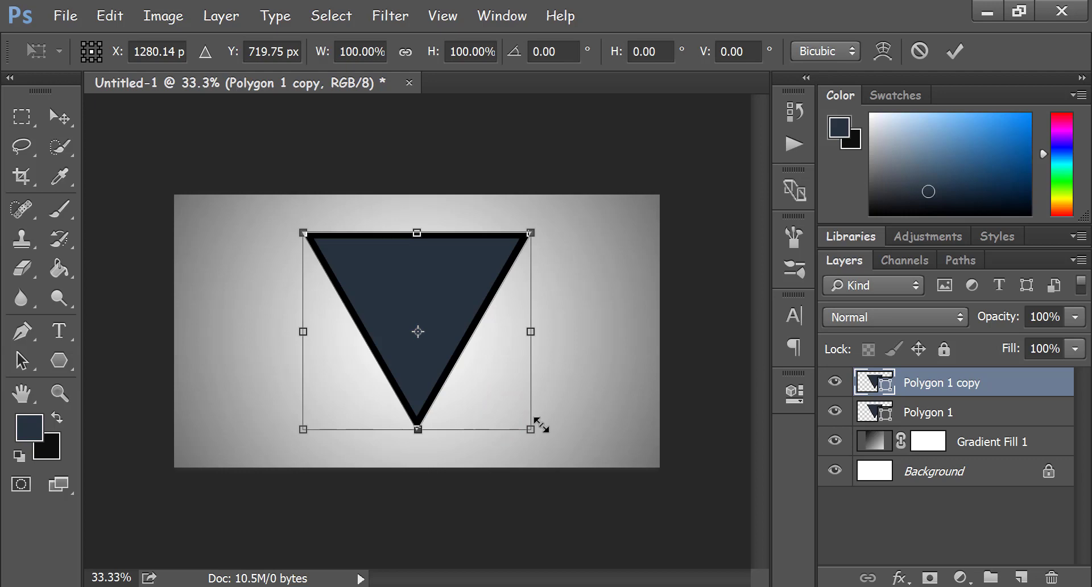
left_click_drag(530, 432, 471, 373)
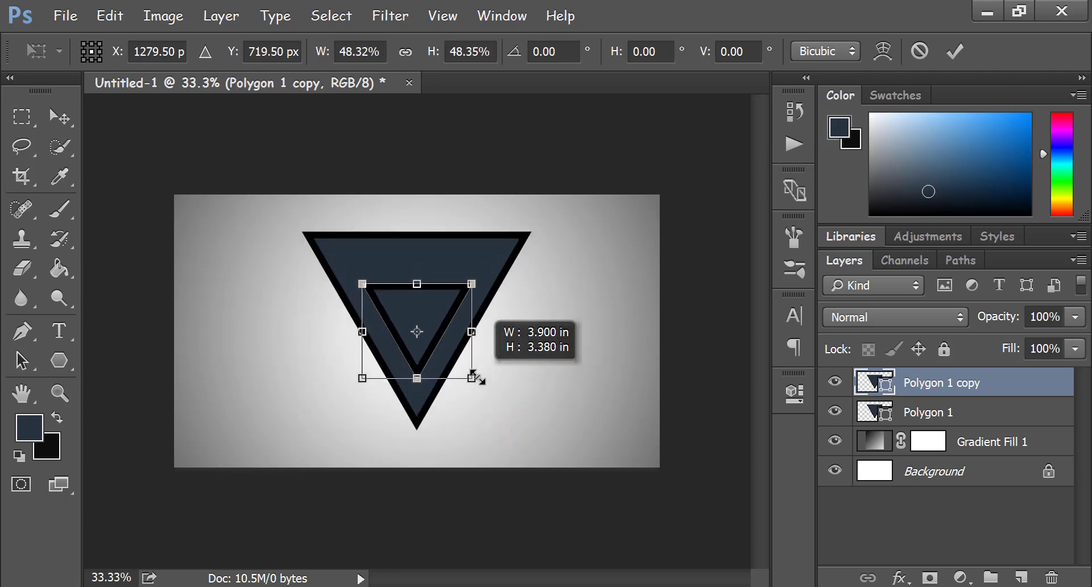
left_click_drag(431, 317, 466, 306)
Set the copy to about 57%, nudge it into place inside the big triangle, and commit
left_click_drag(508, 366, 516, 376)
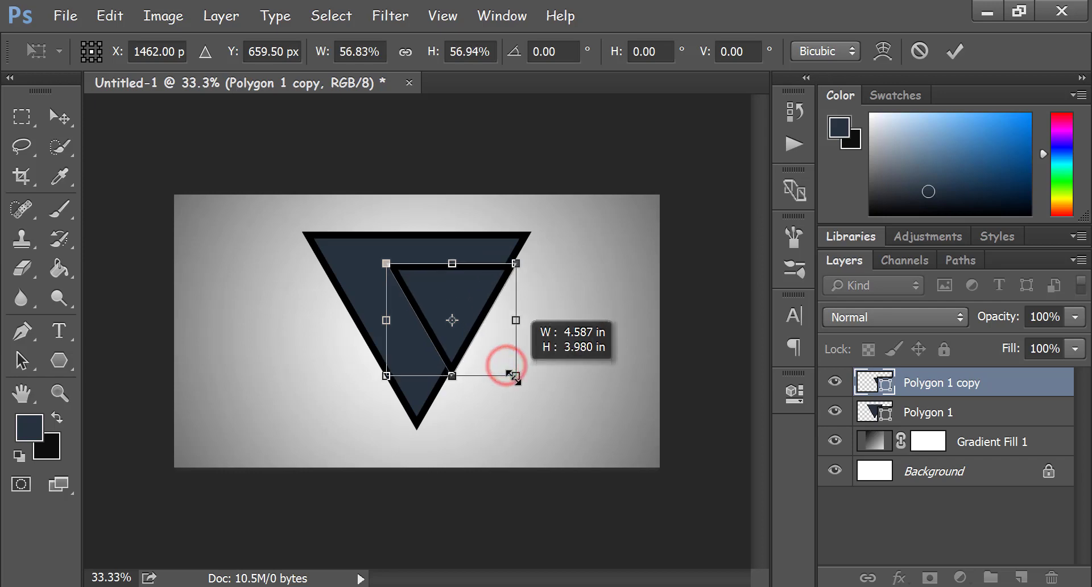
left_click_drag(471, 300, 463, 302)
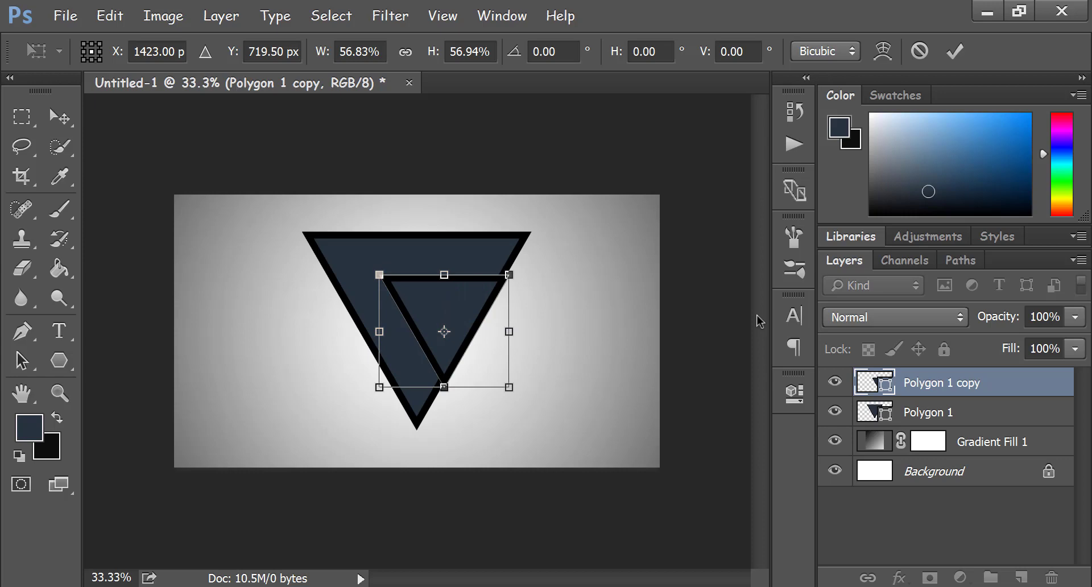
key("Left")
key("Left")
key("Left")
key("Left")
key("Left")
key("Left")
key("Left")
key("Left")
key("Left")
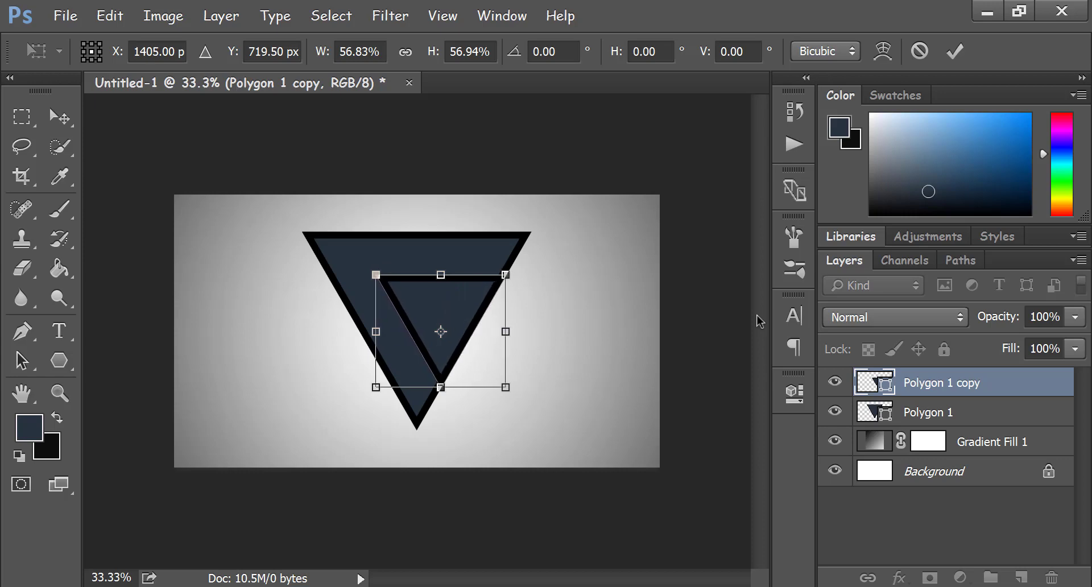
key("Up")
key("Up")
key("Up")
key("Right")
key("Right")
key("Right")
key("Left")
key("Left")
key("Left")
key("Up")
key("Up")
key("Up")
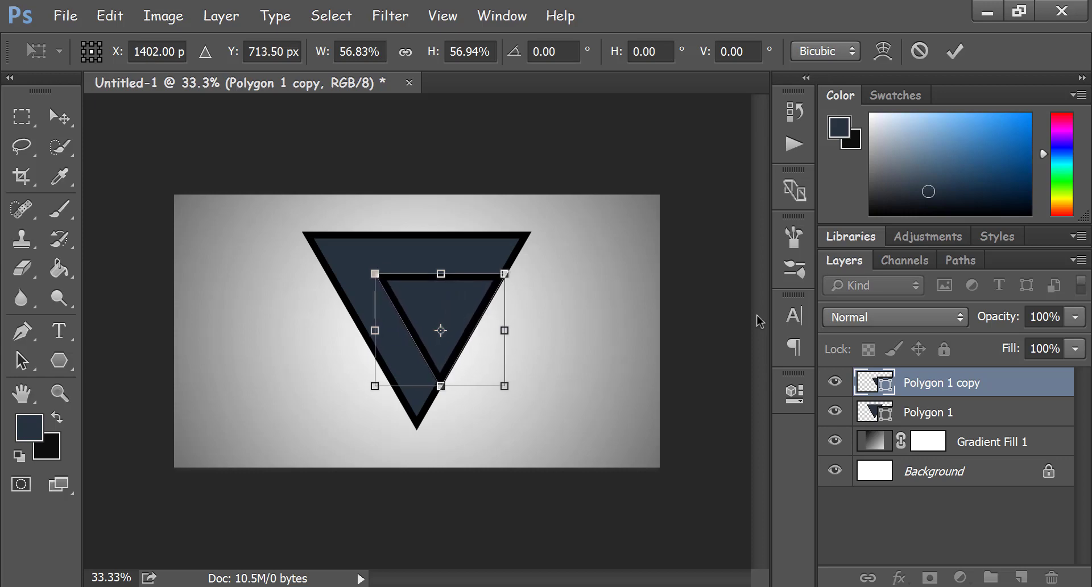
key("Right")
key("Right")
key("Right")
key("Right")
key("Right")
key("Right")
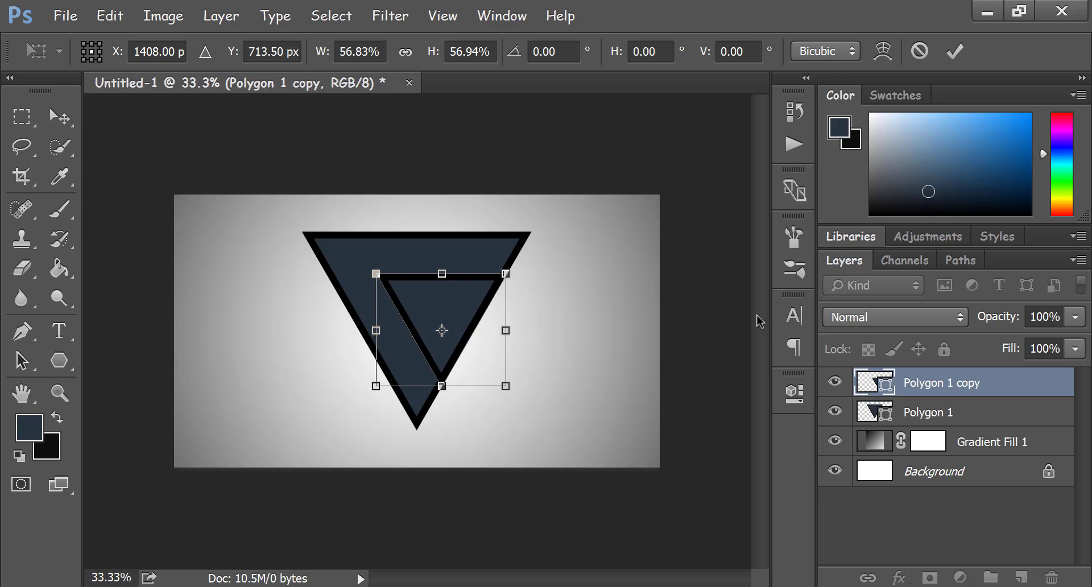
left_click(956, 51)
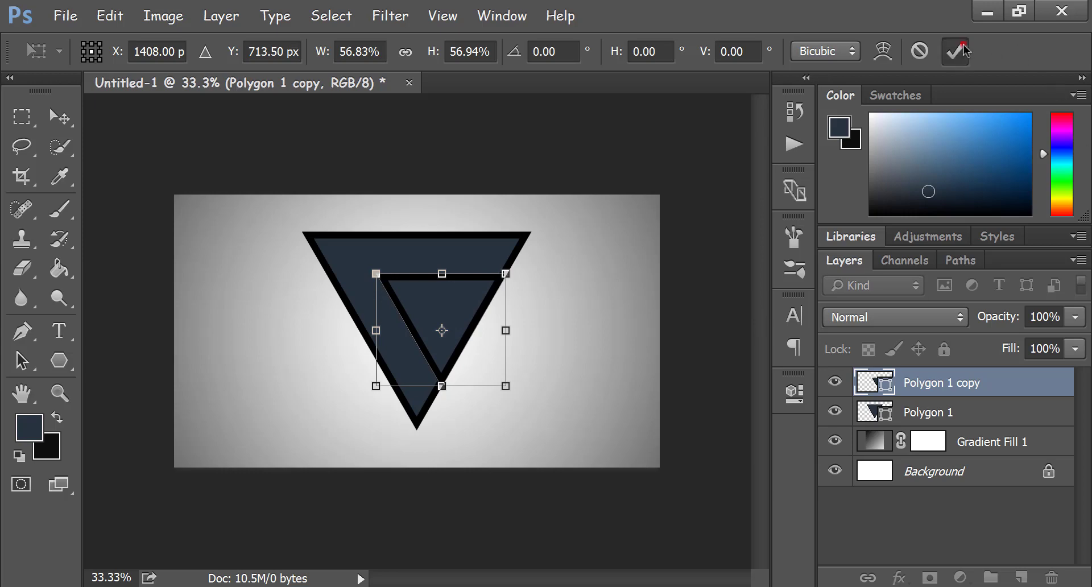
Load the small triangle's outline as a selection and expand it by 25 px
left_click_drag(863, 412, 871, 378)
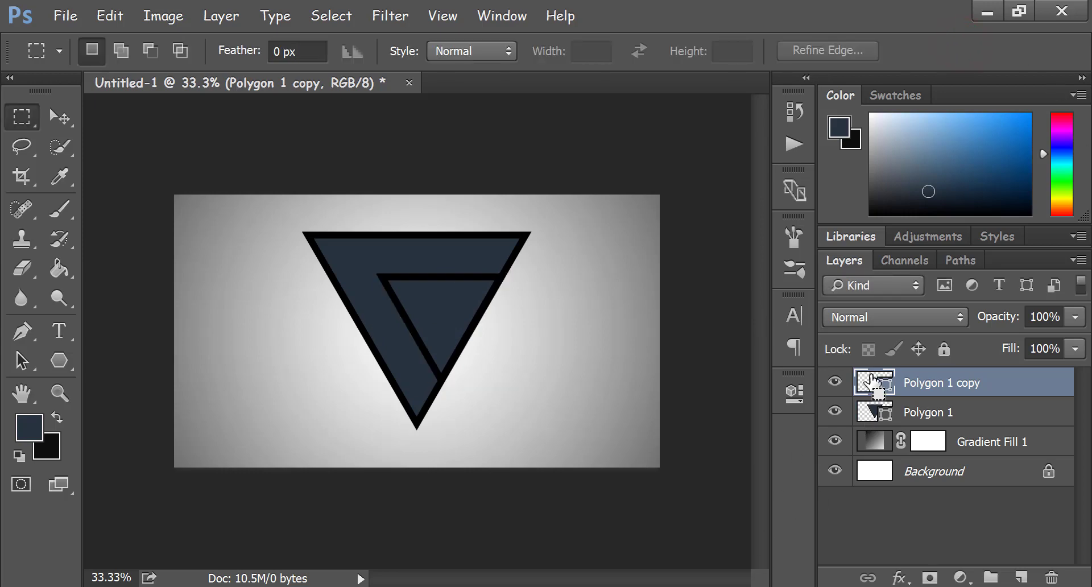
left_click(871, 383, "ctrl")
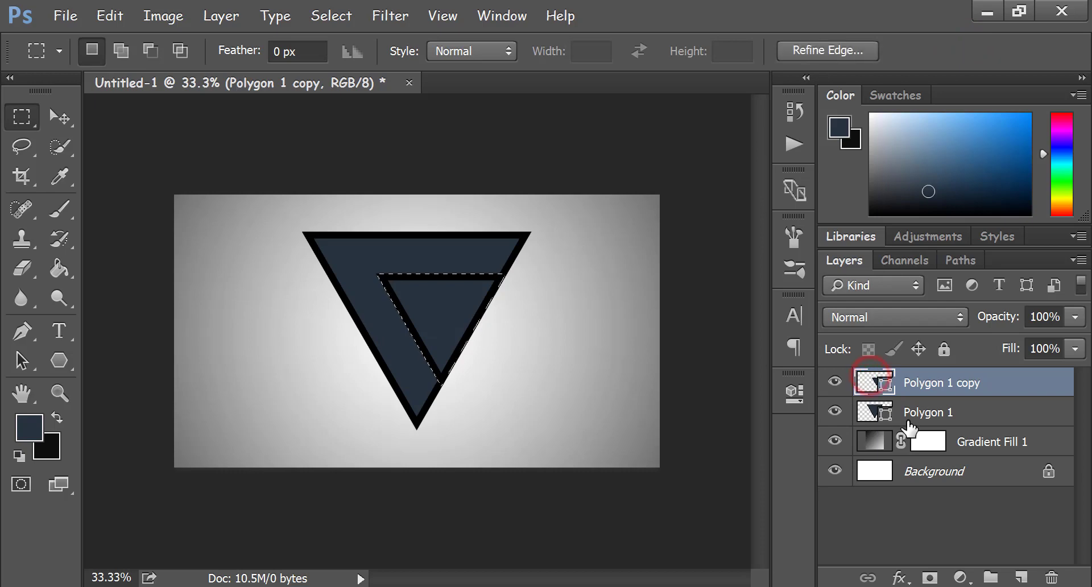
left_click(327, 16)
mouse_move(335, 250)
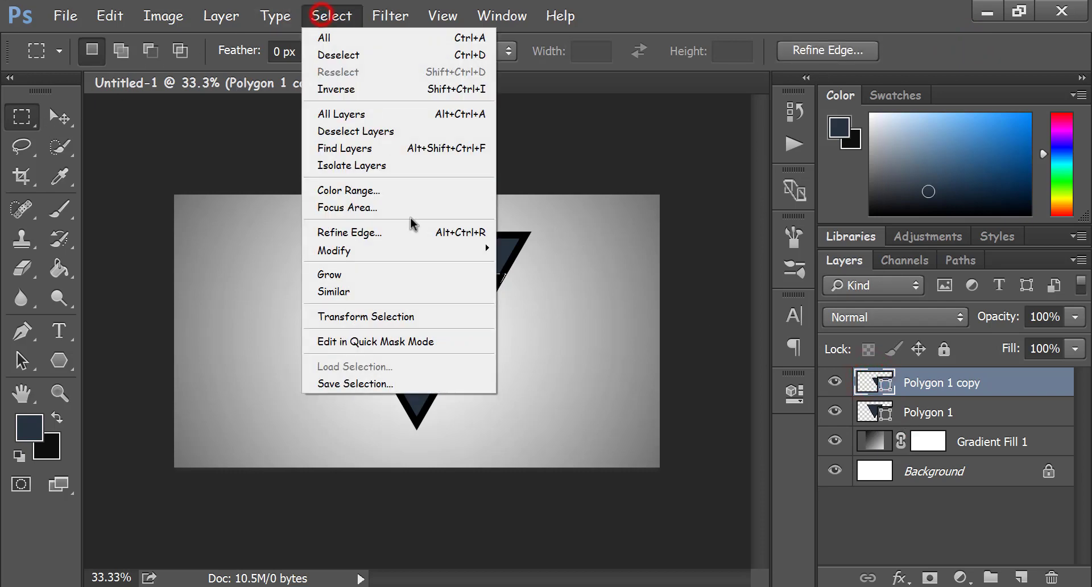
left_click(543, 283)
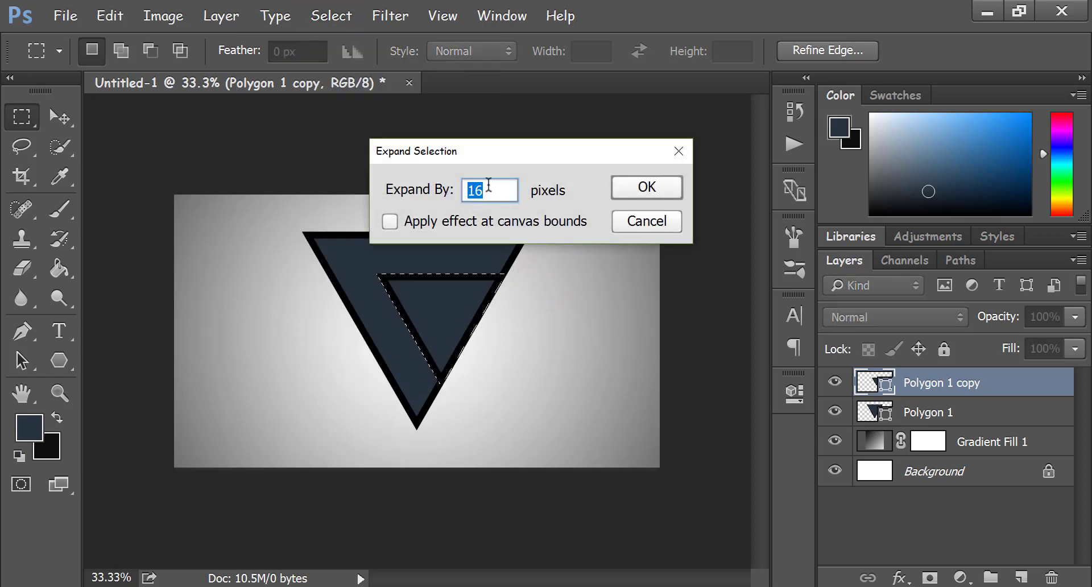
type("25")
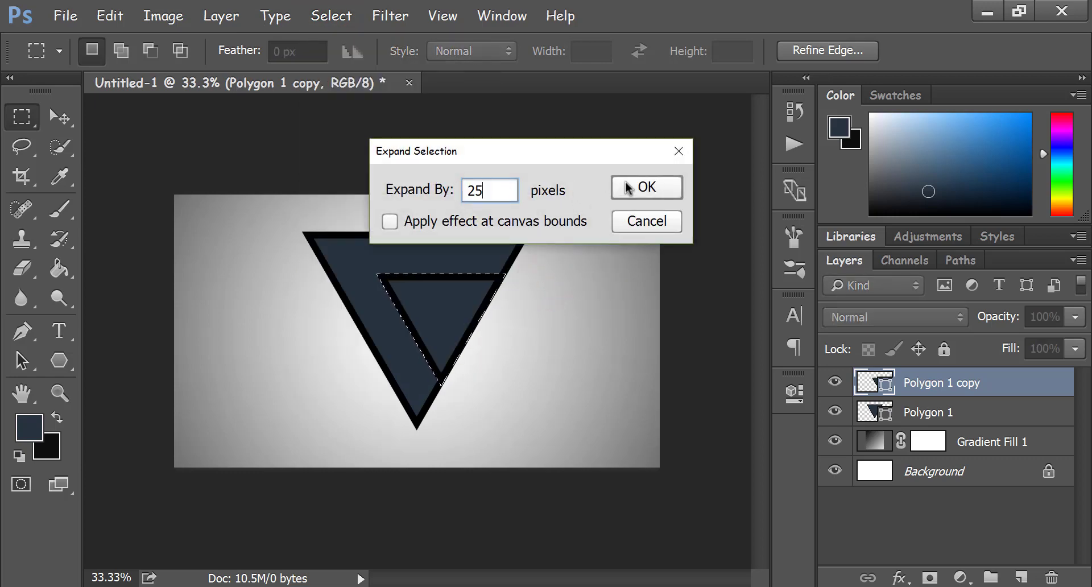
left_click(628, 187)
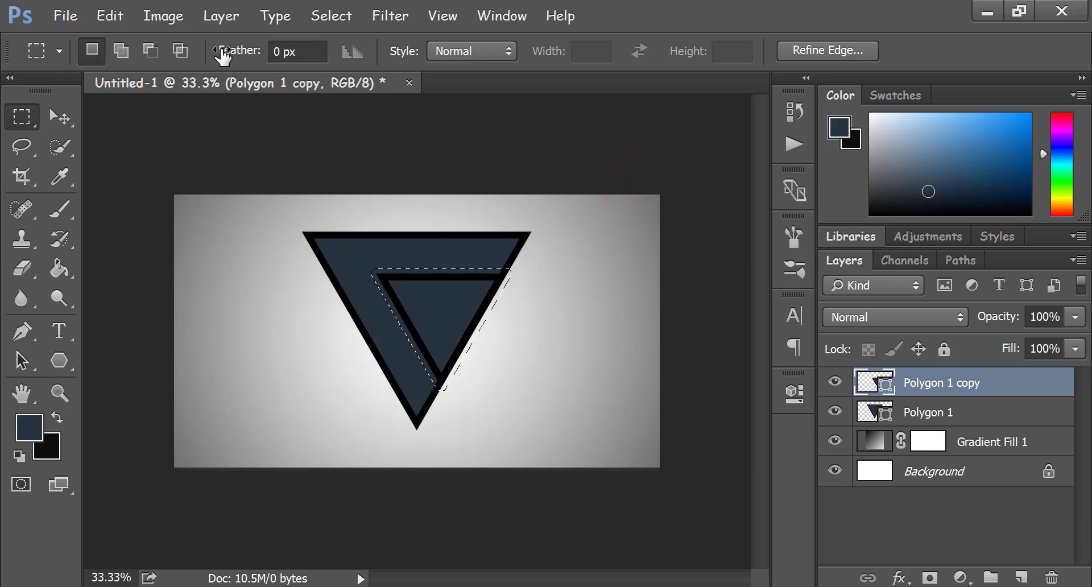
Rasterize Polygon 1, cut the selected band out of it, and deselect
left_click(955, 412)
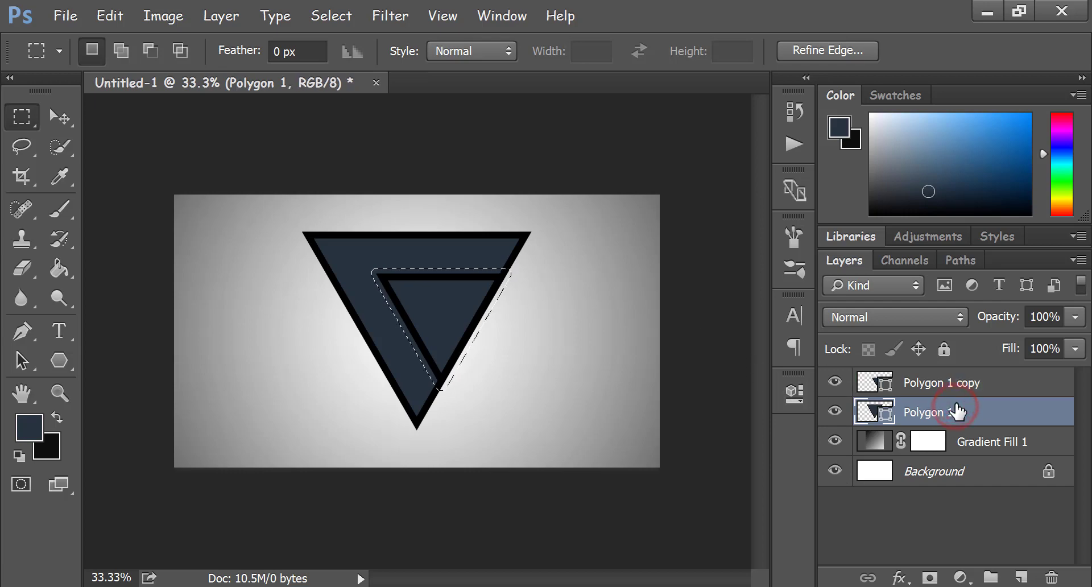
key("Delete")
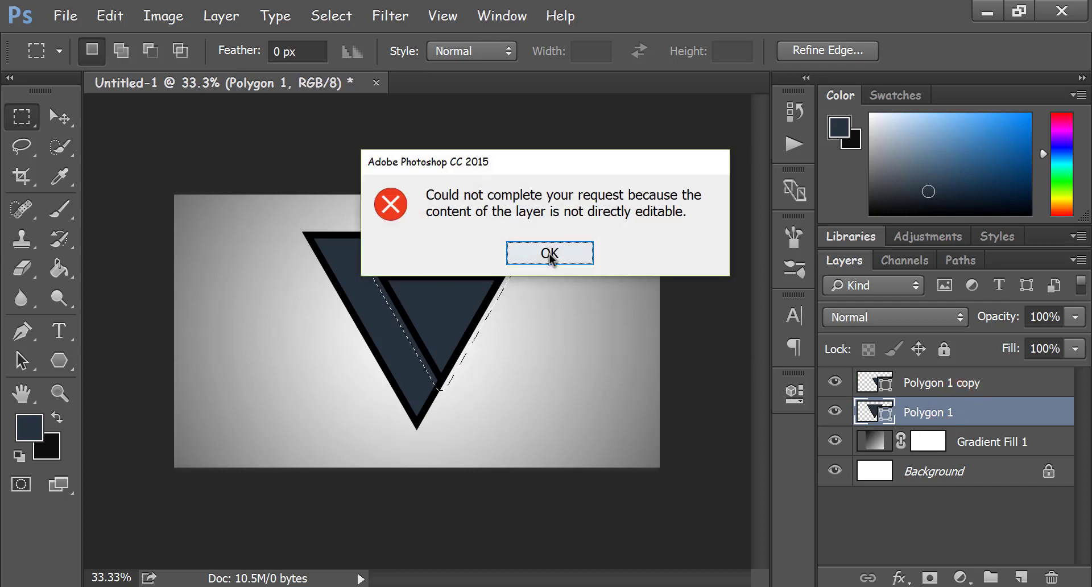
left_click(549, 253)
right_click(922, 412)
left_click(739, 308)
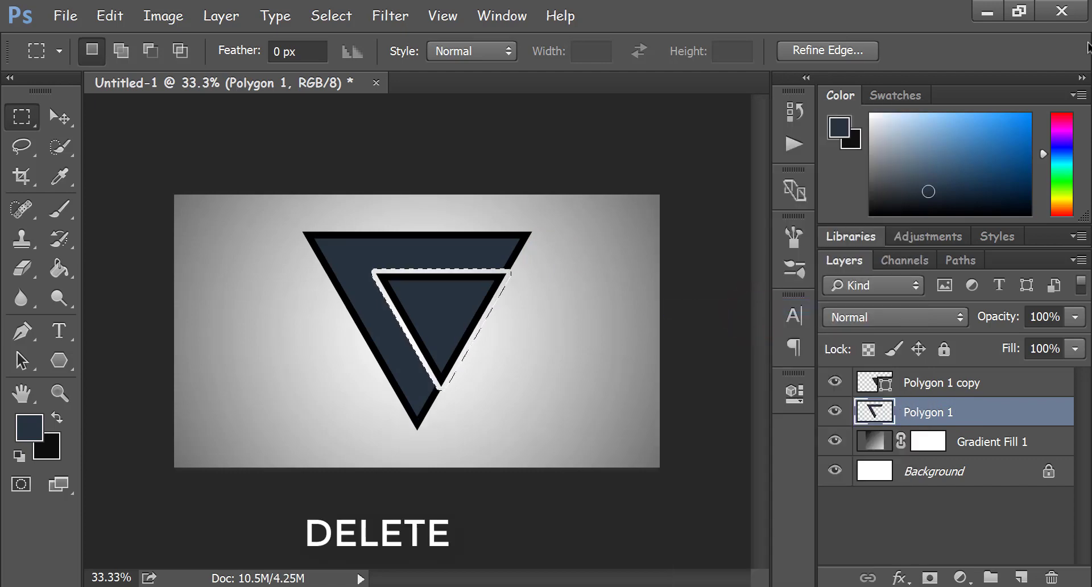
left_click(467, 311)
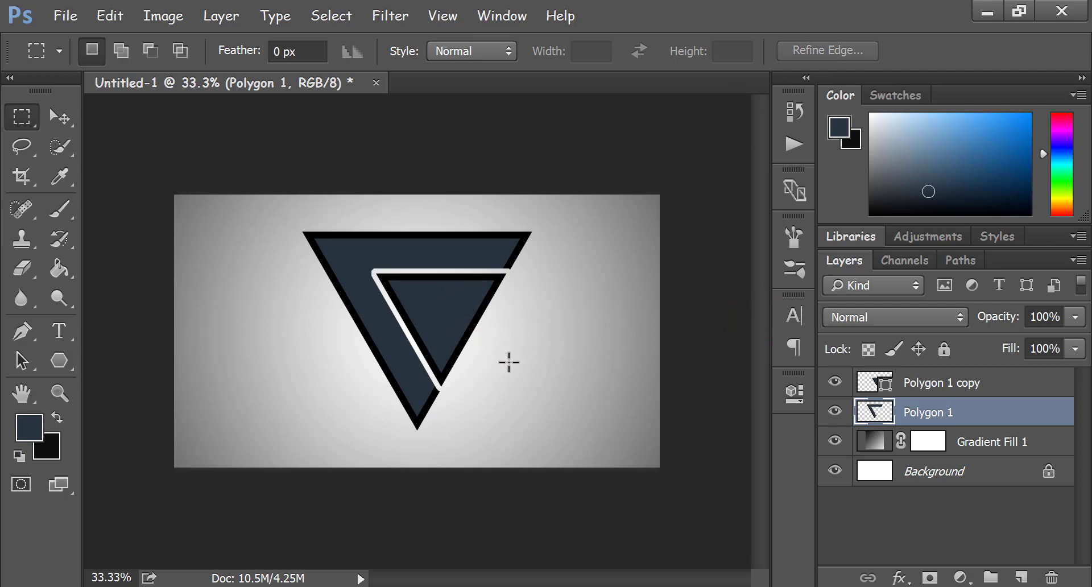
Zoom in and lasso away the leftover outline sliver at the gap's lower end
scroll(508, 362, "down", 1)
scroll(508, 362, "up", 1)
scroll(507, 369, "up", 2)
scroll(503, 377, "up", 1)
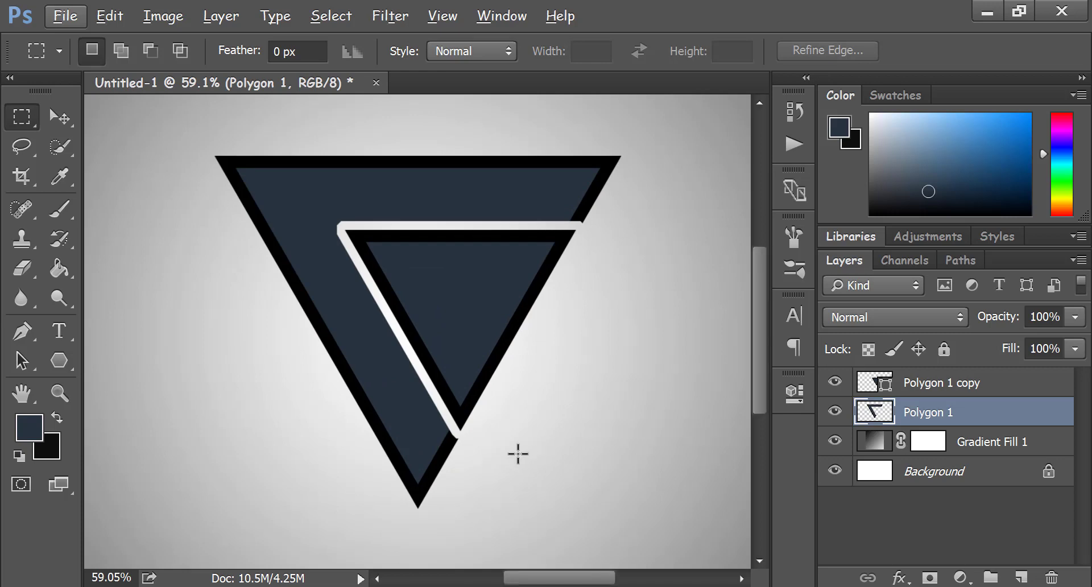
left_click(52, 148)
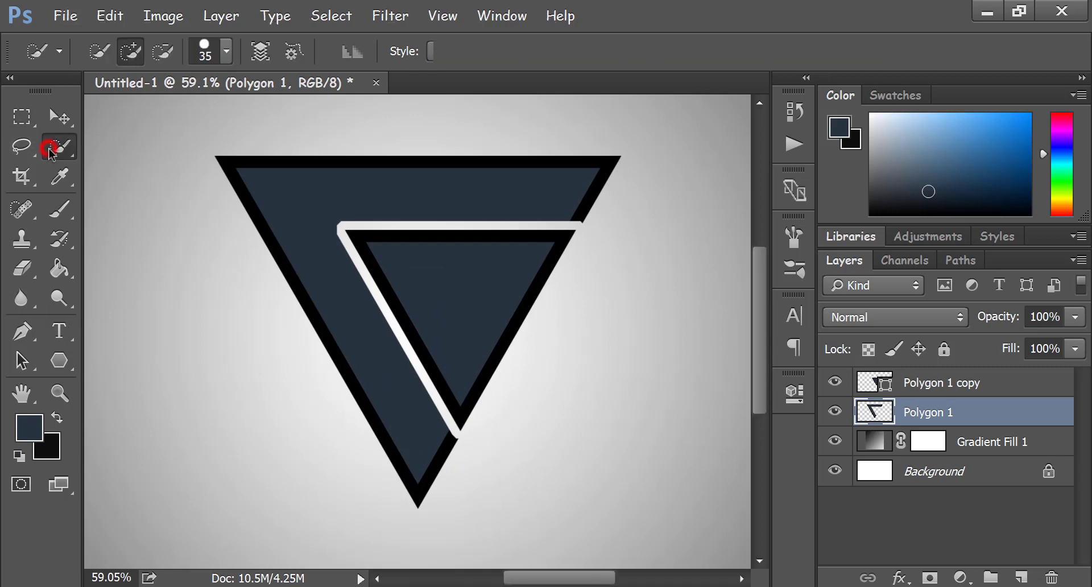
left_click(22, 148)
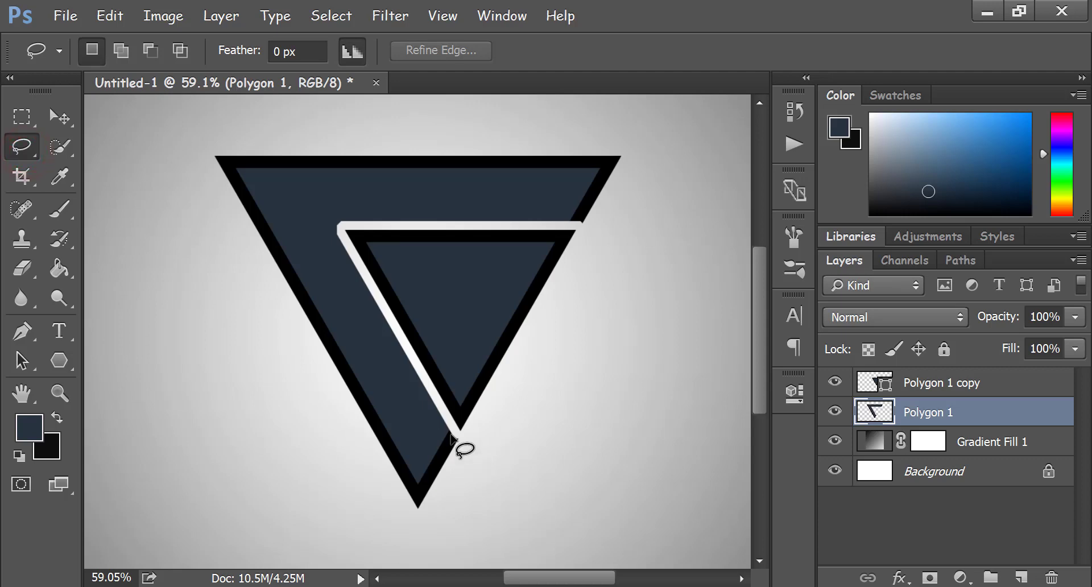
left_click_drag(452, 431, 458, 439)
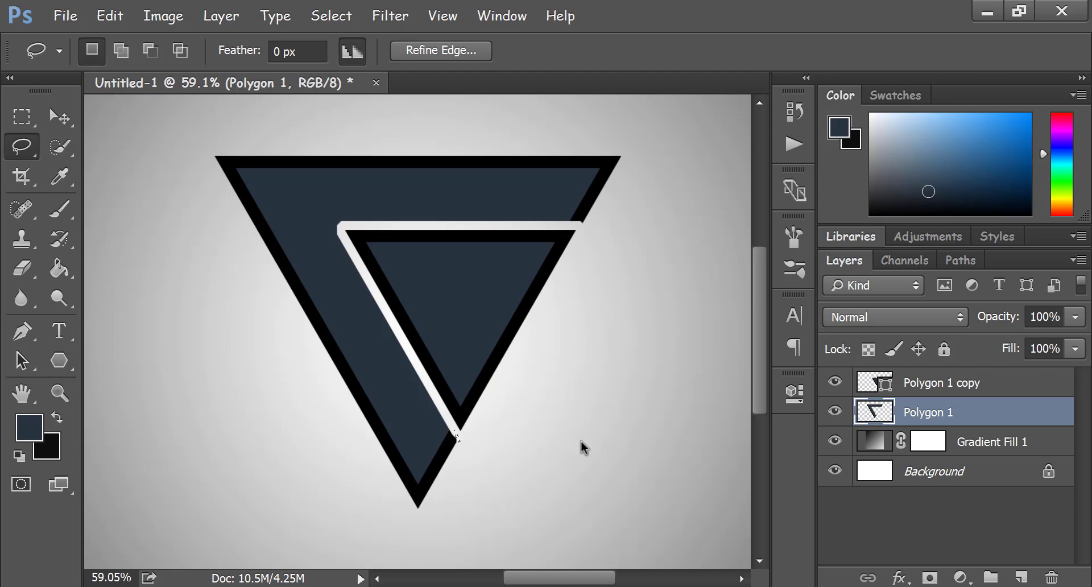
left_click(476, 446)
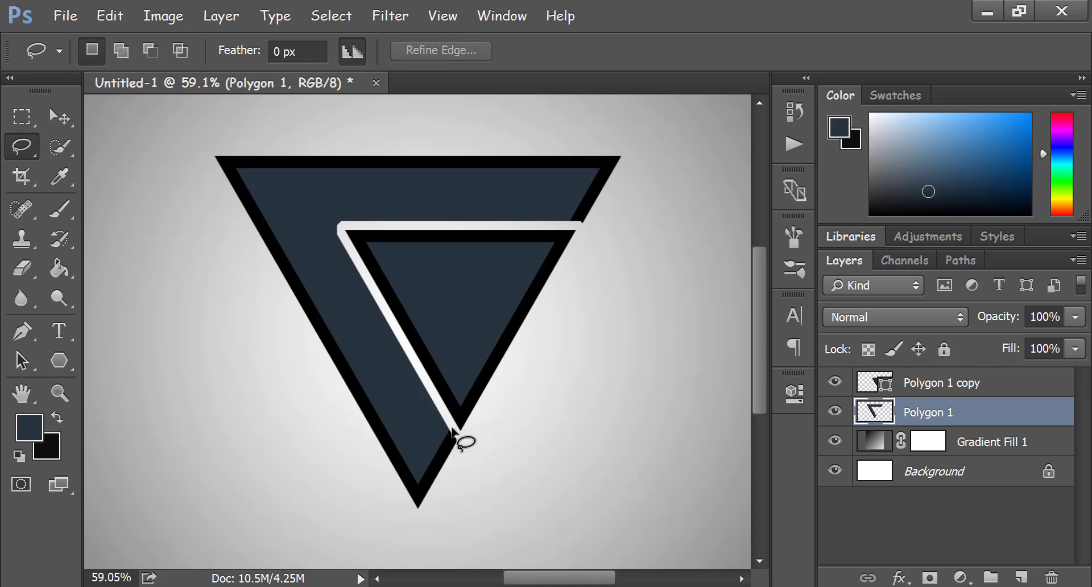
left_click_drag(453, 428, 455, 435)
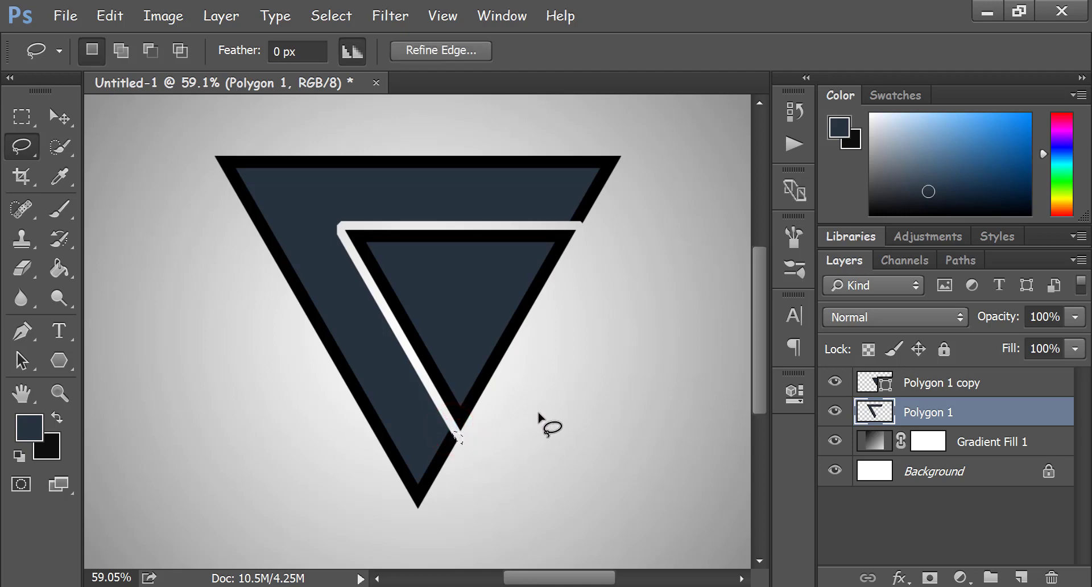
left_click(563, 449)
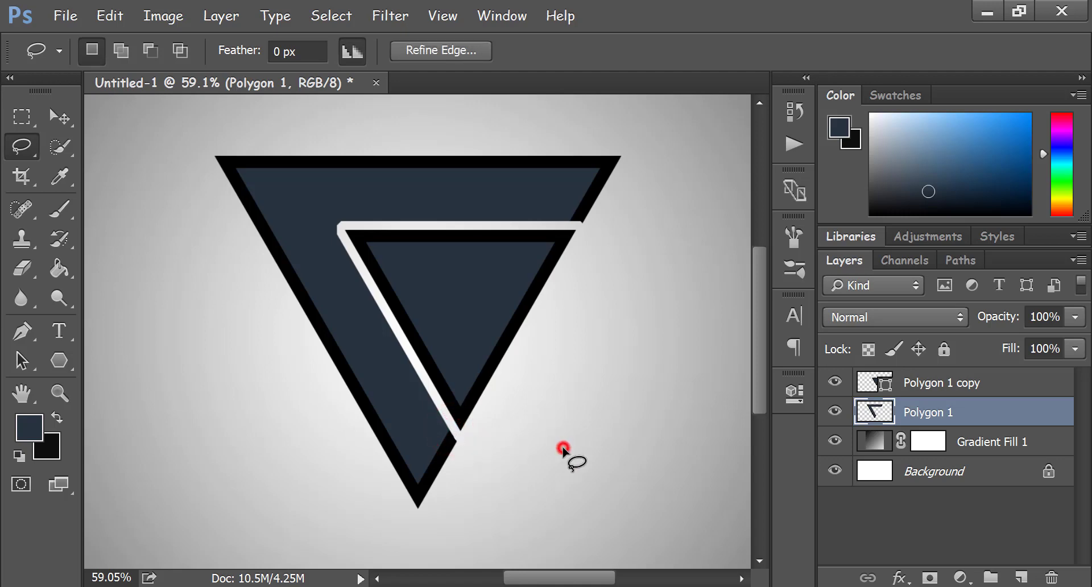
Lasso away the leftover sliver at the gap's upper-right end
left_click(578, 222)
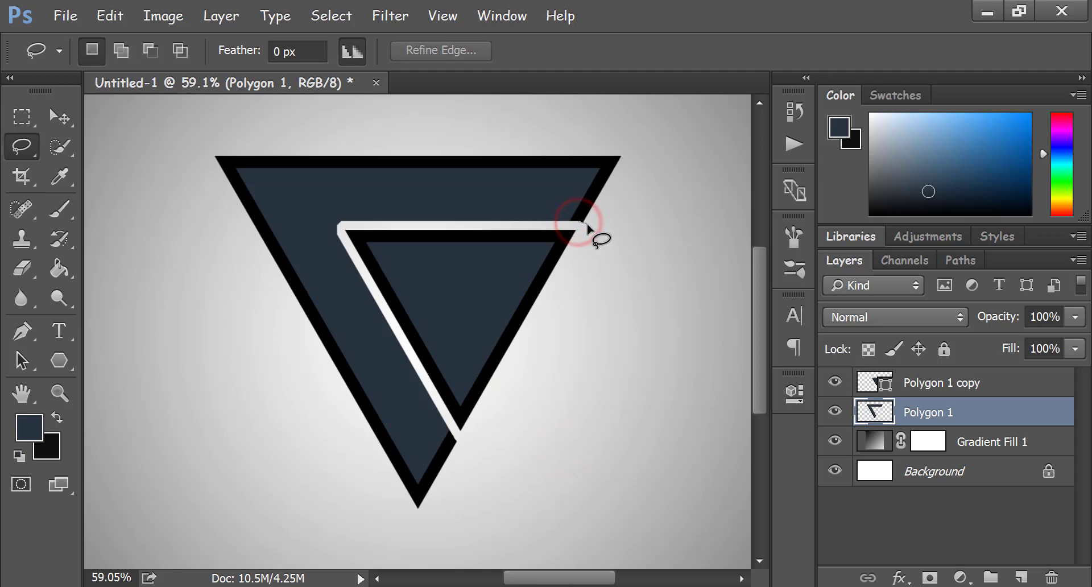
left_click_drag(578, 222, 583, 224)
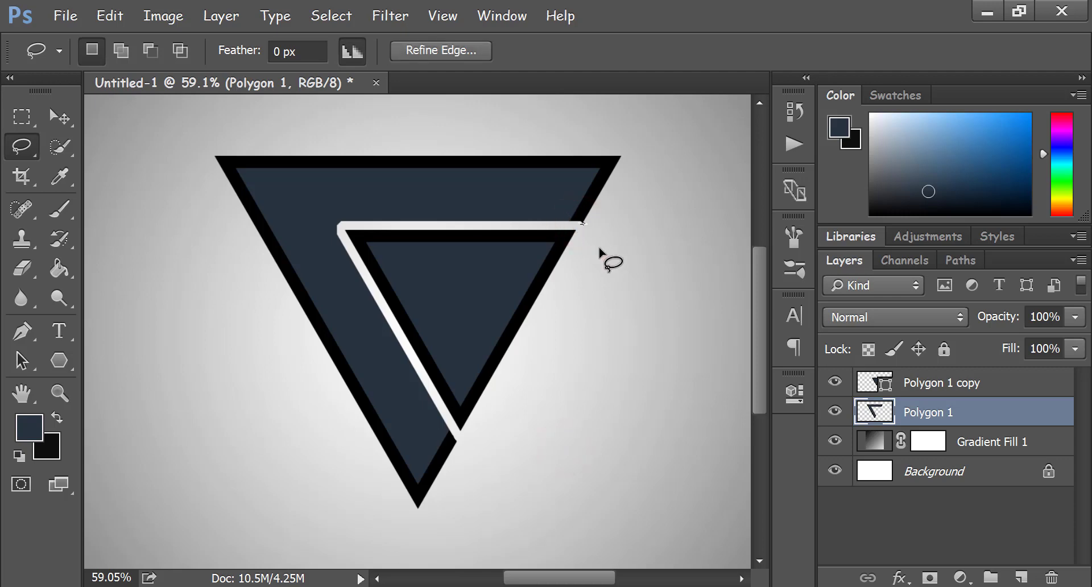
left_click(630, 251)
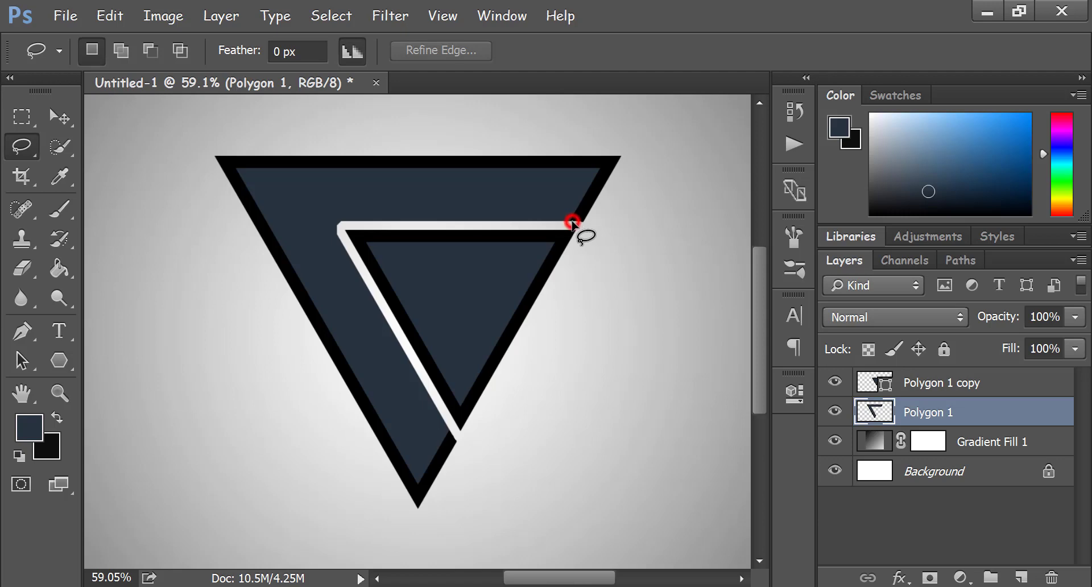
left_click_drag(573, 224, 584, 229)
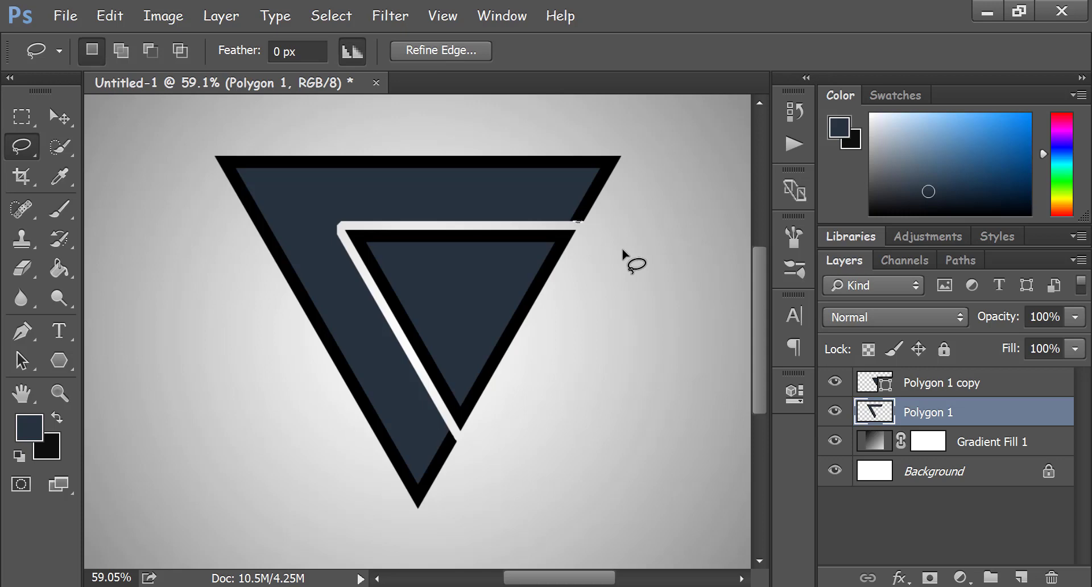
left_click(623, 250)
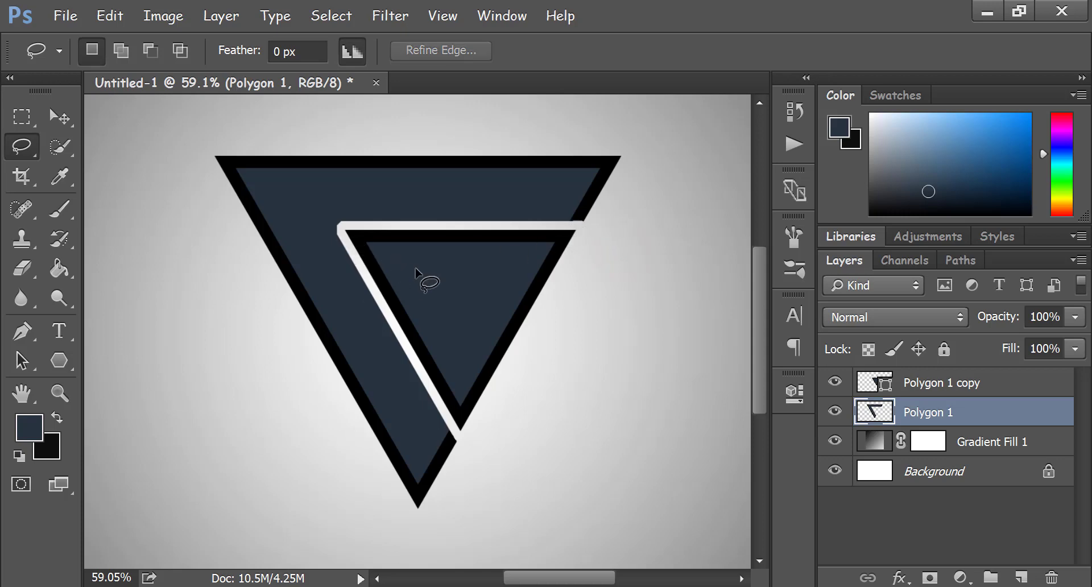
Duplicate the Polygon 1 copy layer to create Polygon 1 copy 2
scroll(637, 376, "down", 2)
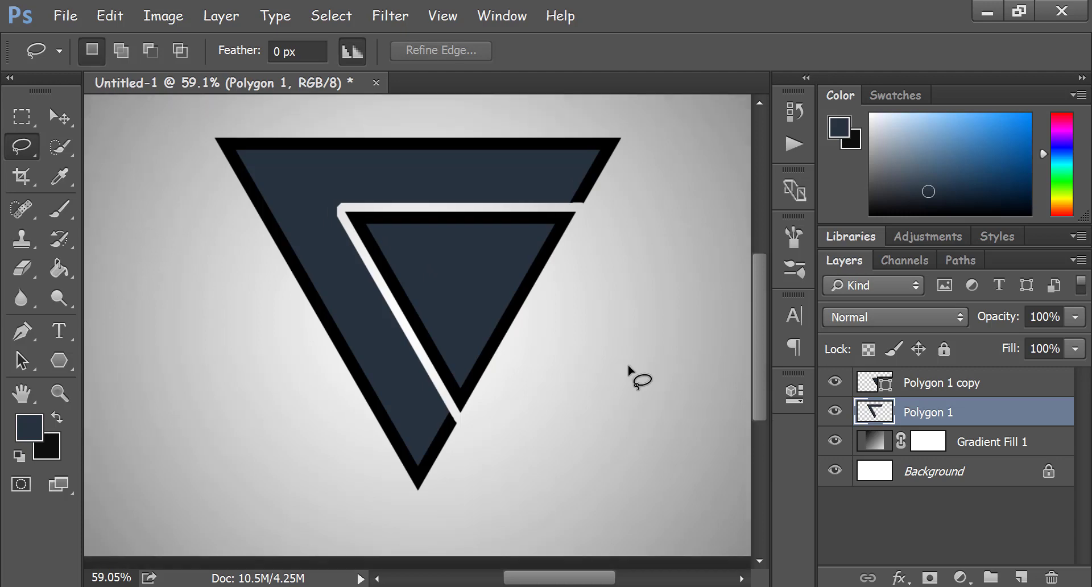
scroll(626, 369, "down", 1)
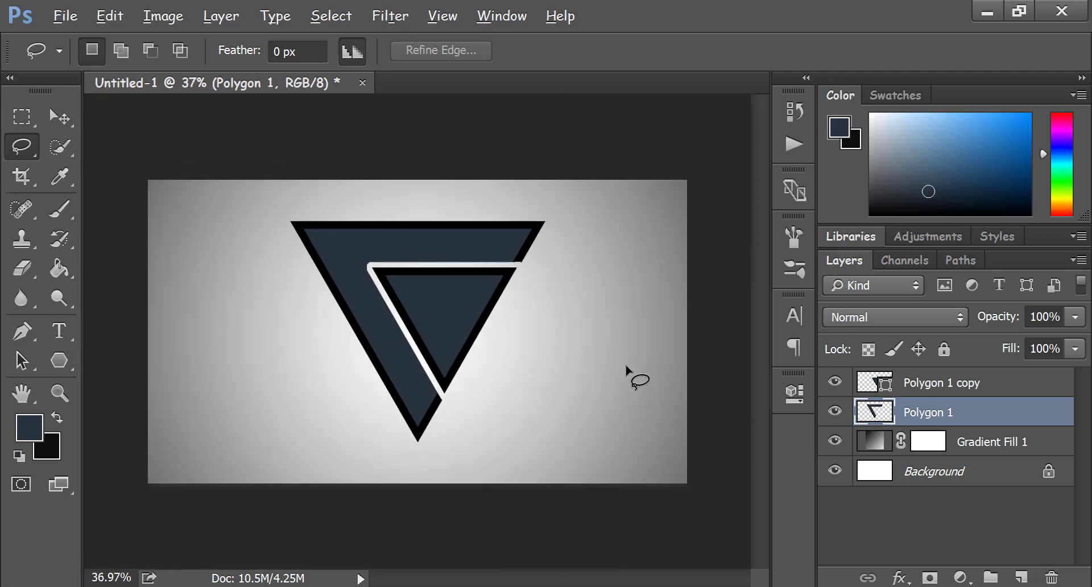
scroll(626, 368, "up", 1)
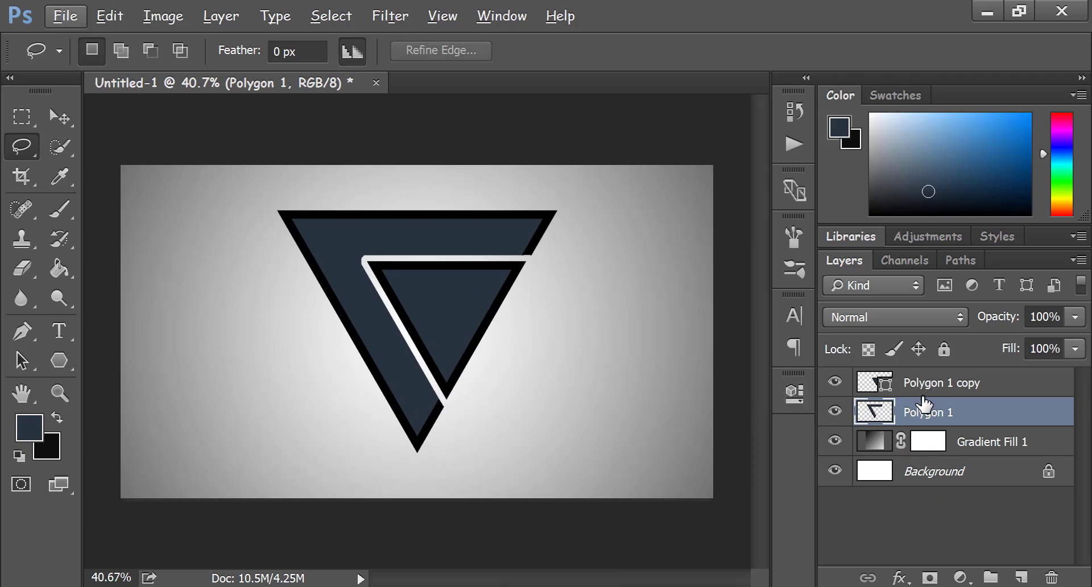
left_click(926, 389)
left_click_drag(946, 379, 1022, 574)
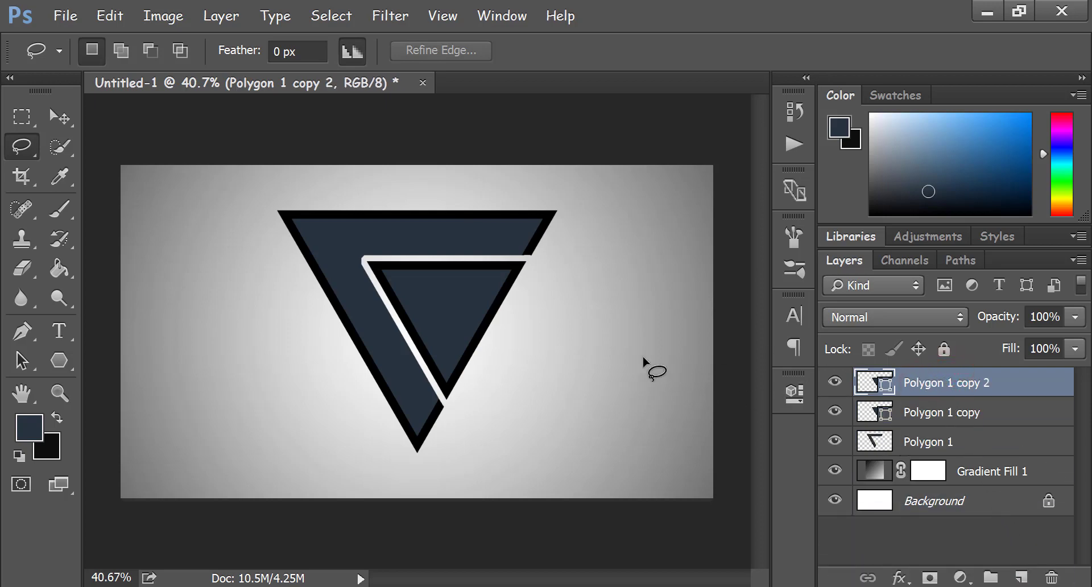
Scale the new copy to about 57%, move it up-right into place, and commit
left_click(21, 116)
right_click(454, 295)
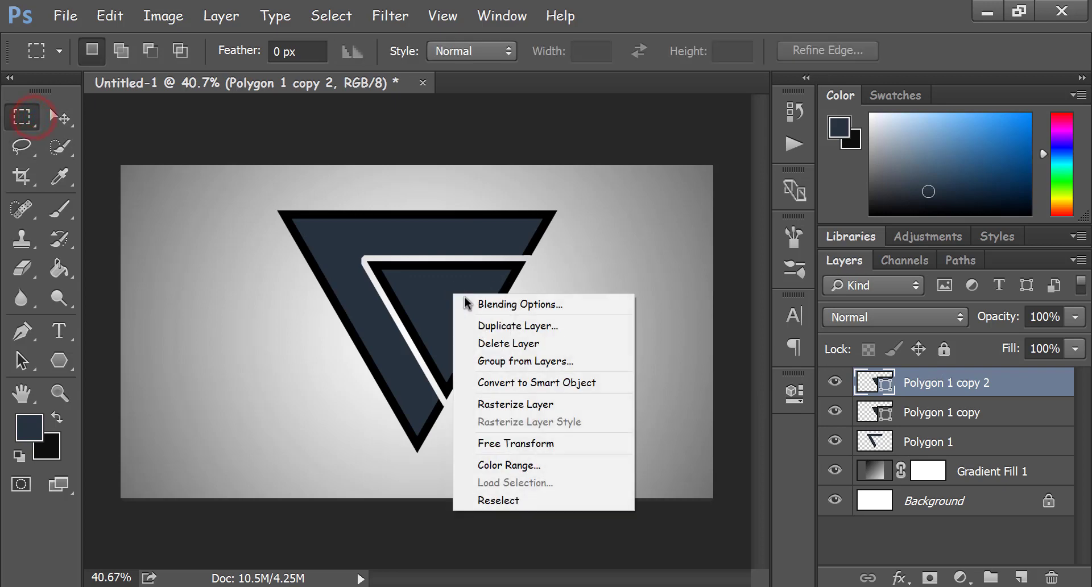
left_click(550, 443)
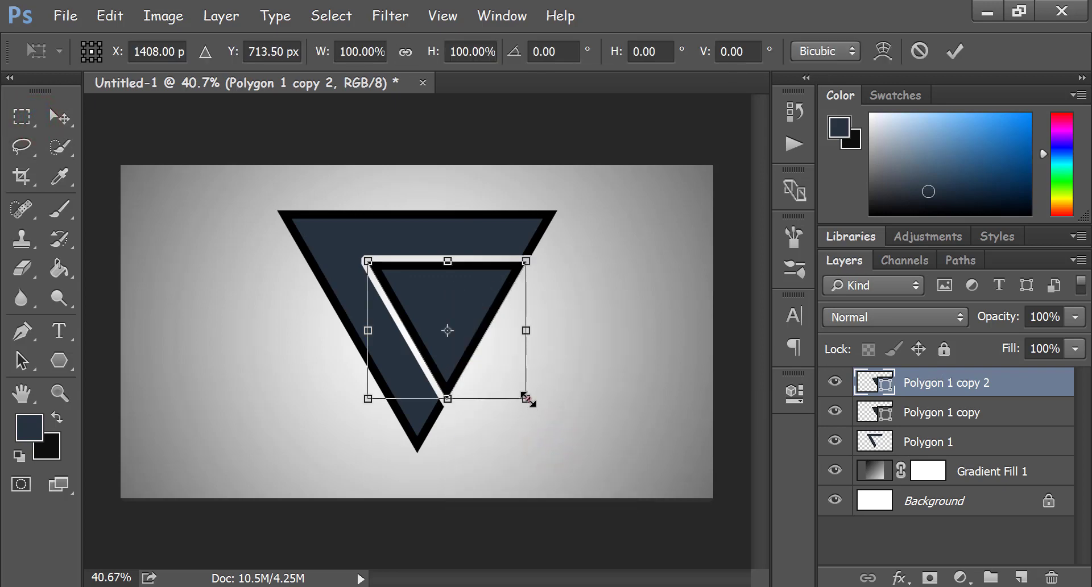
left_click_drag(526, 399, 490, 358)
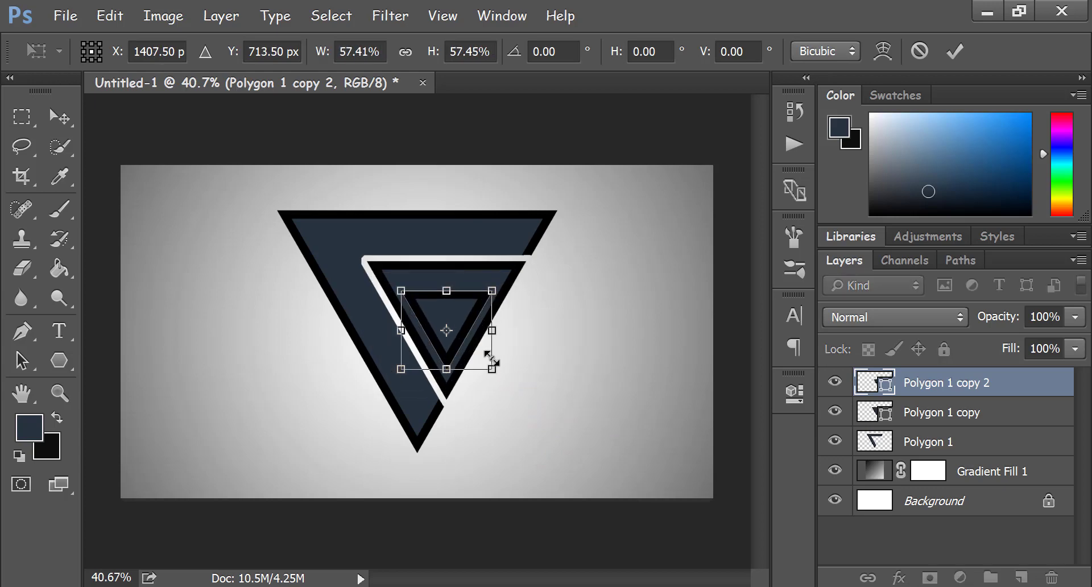
left_click_drag(461, 322, 478, 322)
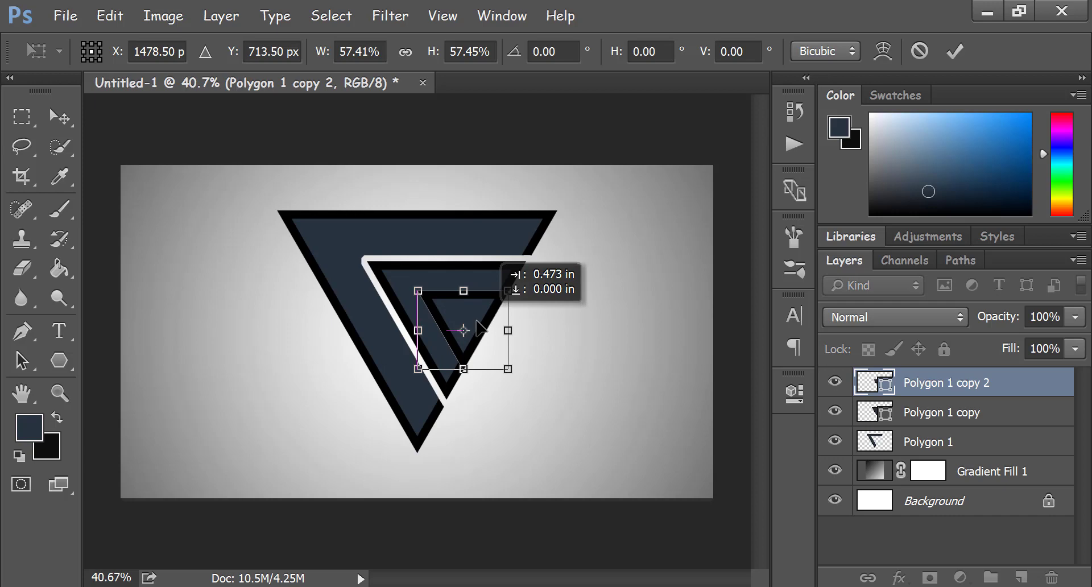
left_click_drag(476, 321, 490, 295)
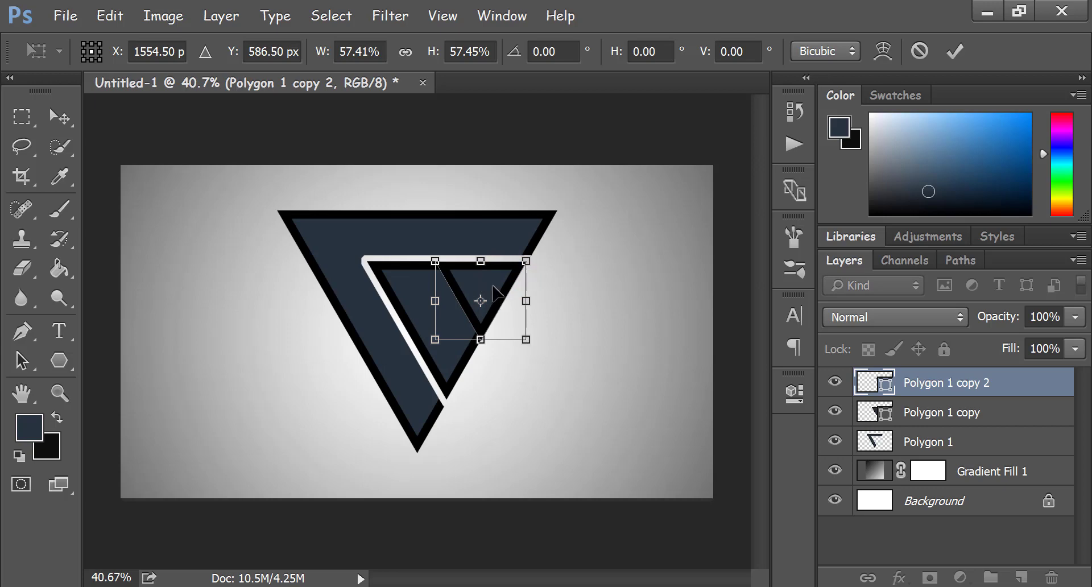
left_click(951, 51)
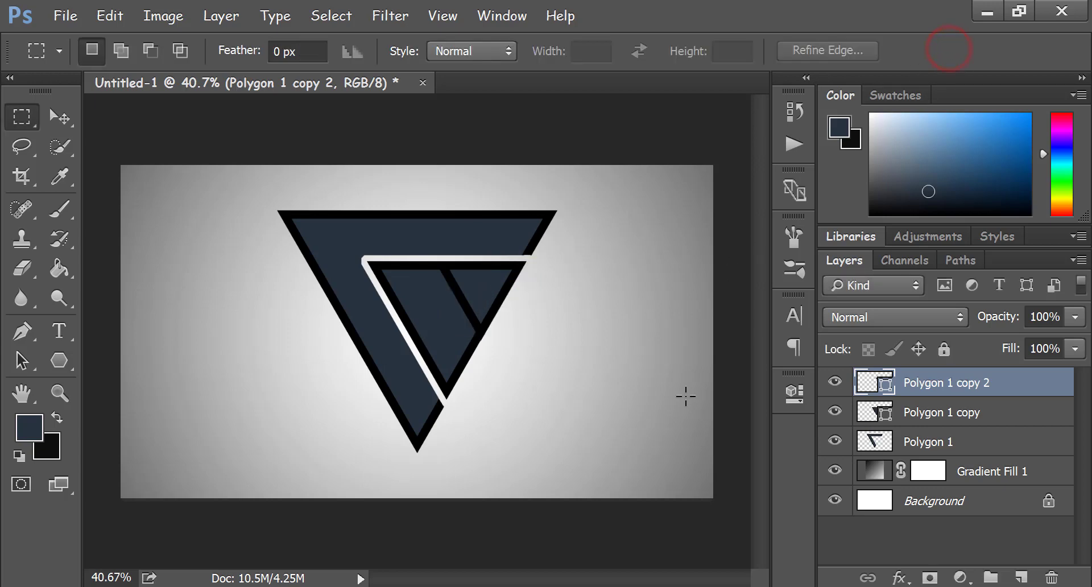
Load Polygon 1 copy 2's outline as a selection and expand it
left_click(875, 382, "ctrl")
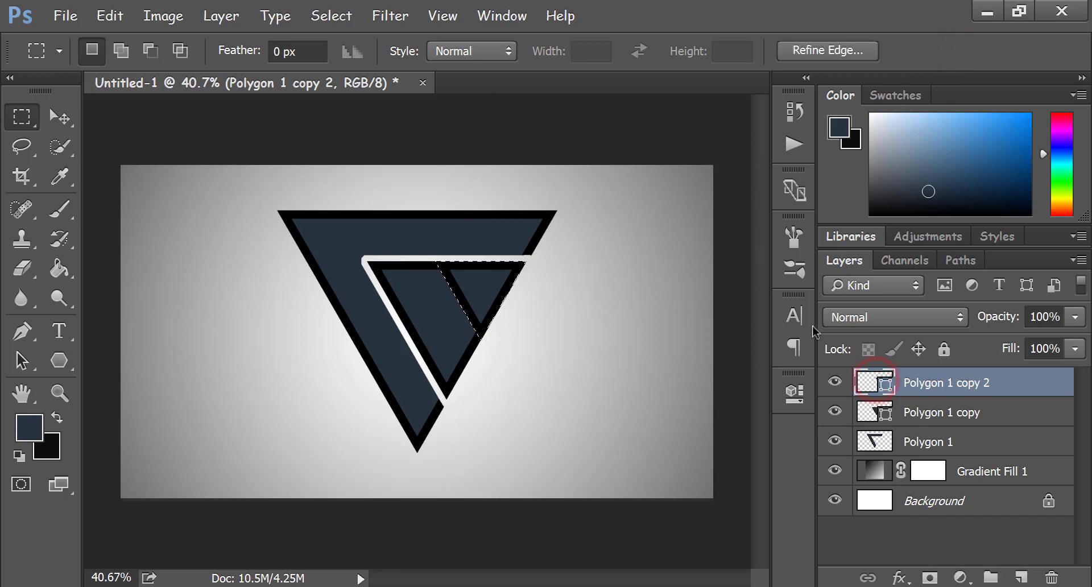
left_click(332, 15)
mouse_move(398, 251)
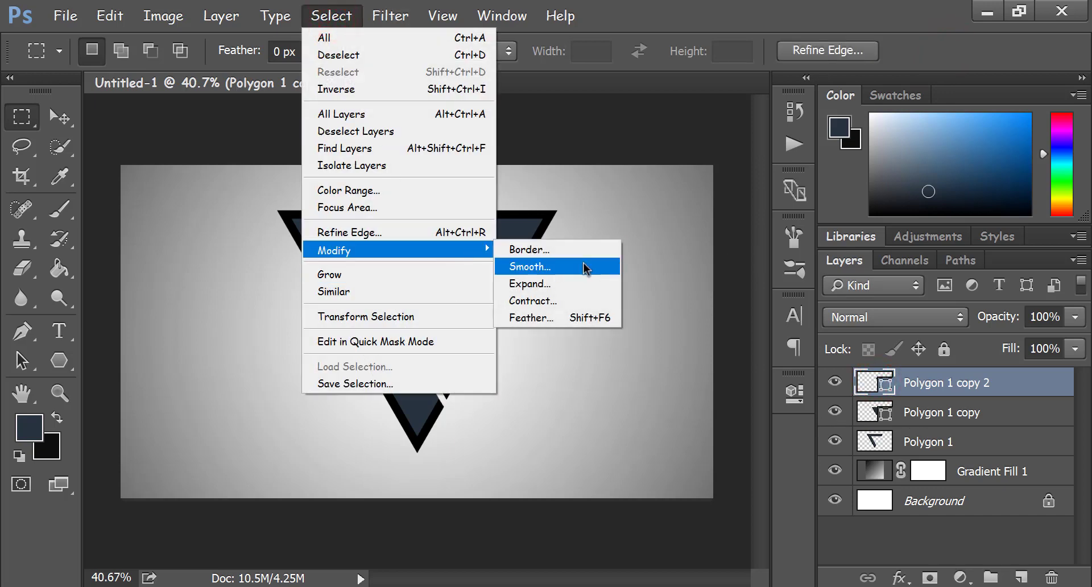
left_click(583, 284)
left_click(646, 183)
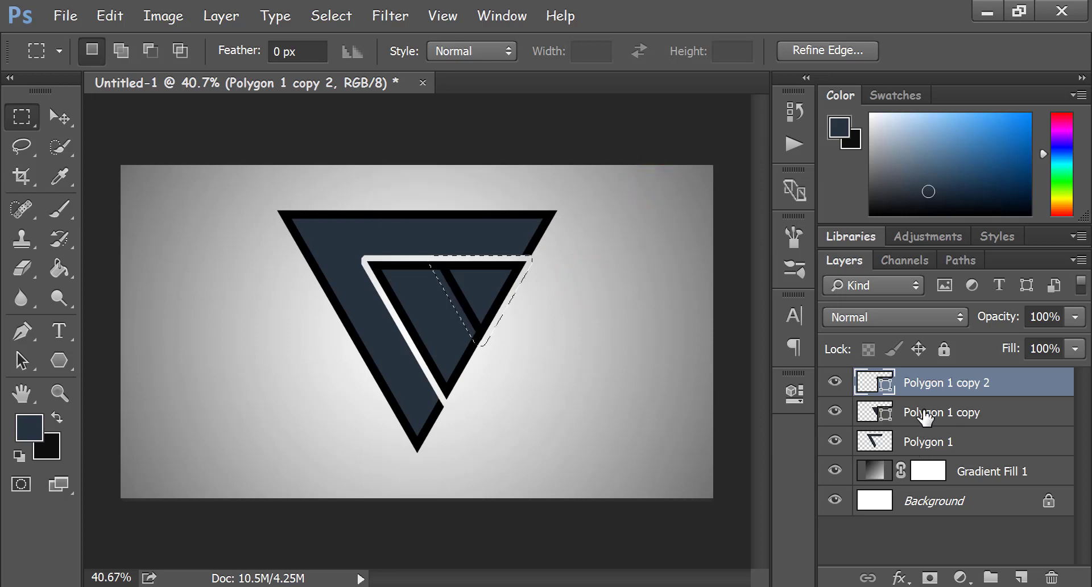
Rasterize Polygon 1 copy, delete the selected band from it, and deselect
left_click(914, 421)
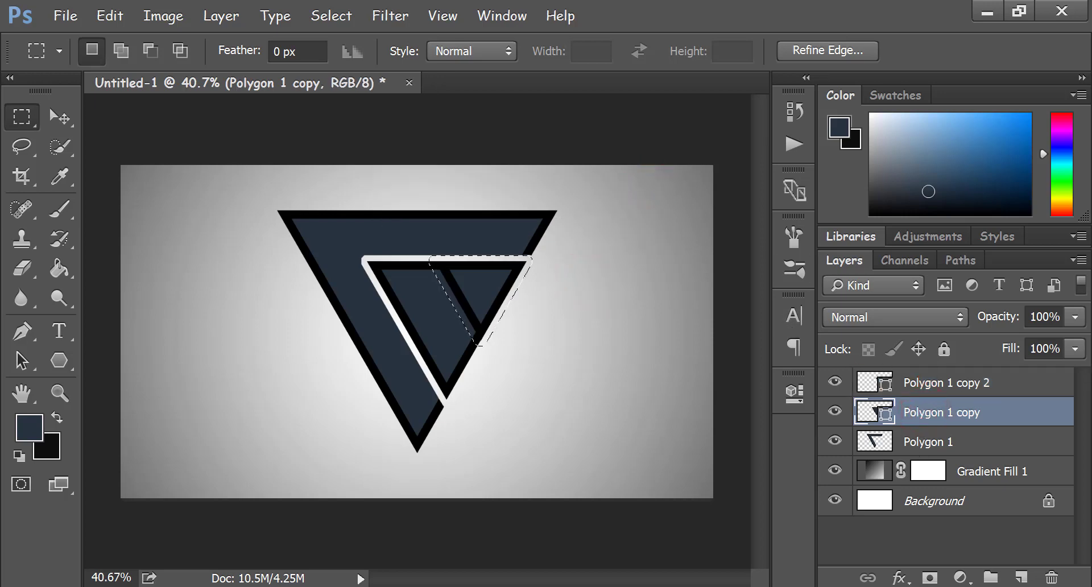
key("Delete")
left_click(528, 260)
right_click(945, 417)
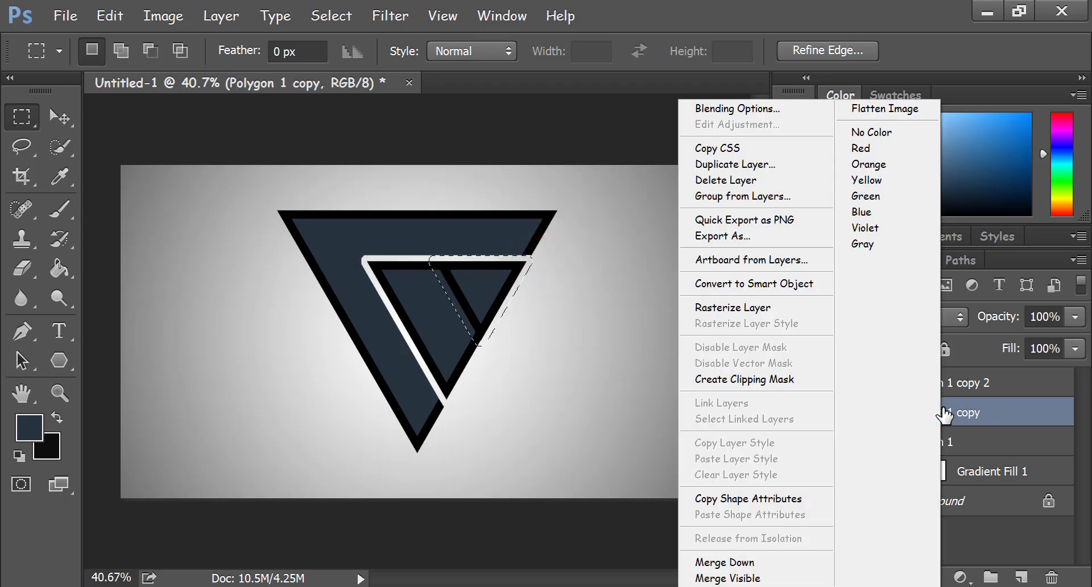
left_click(772, 308)
key("Delete")
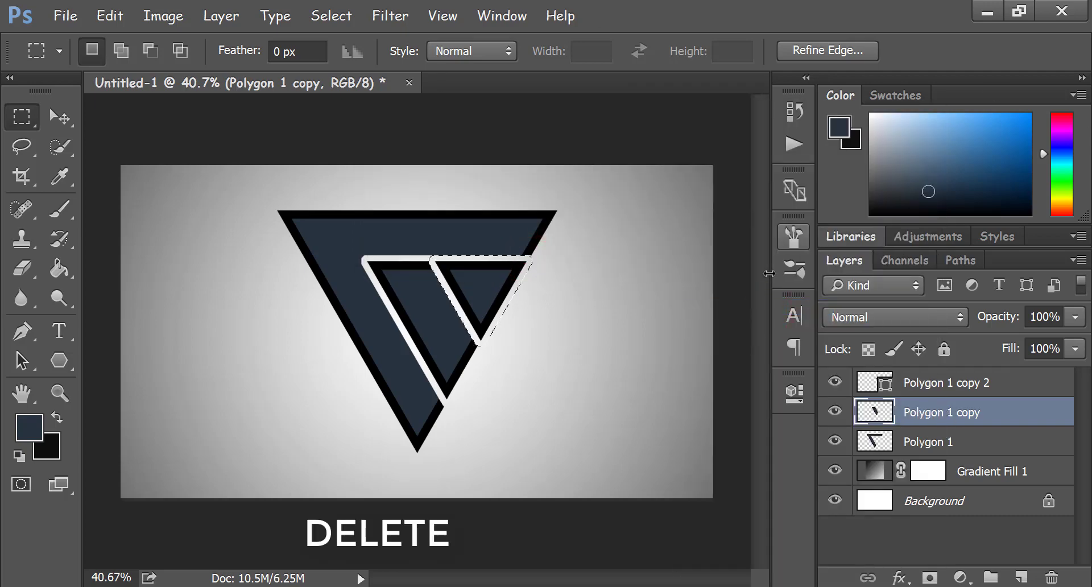
left_click(617, 339)
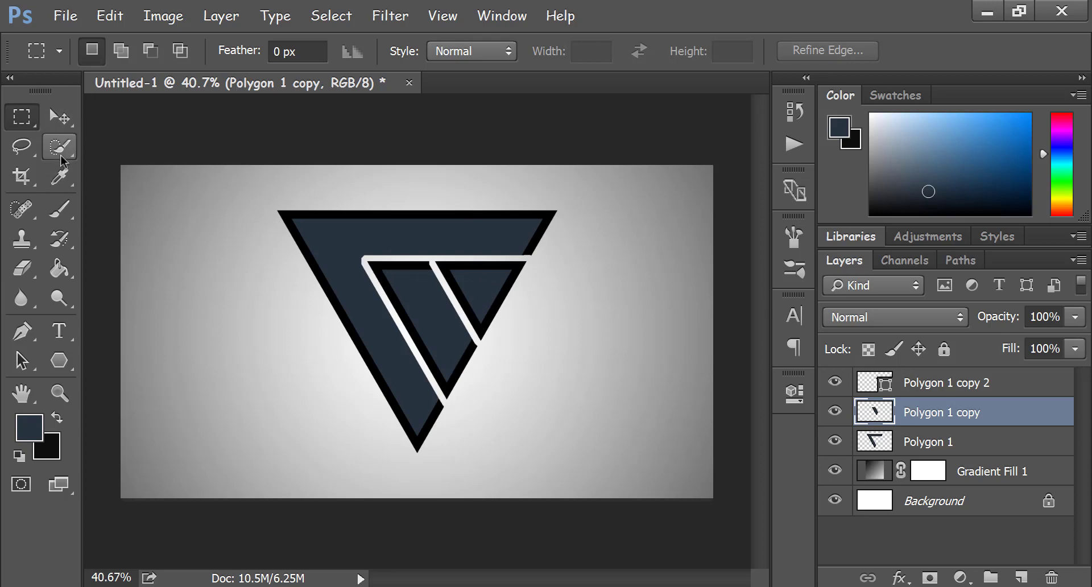
scroll(154, 237, "up", 2)
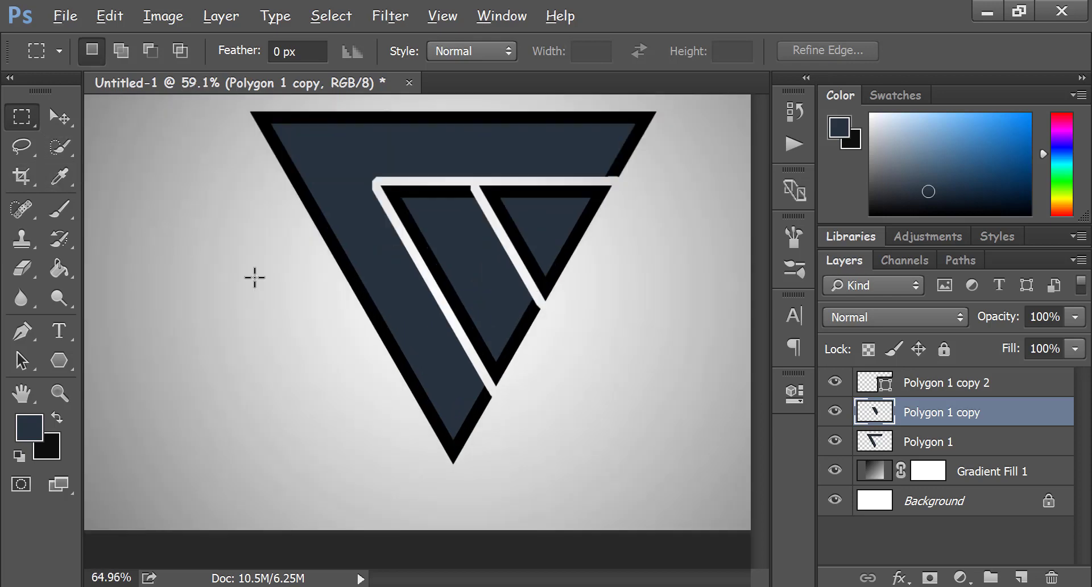
scroll(558, 451, "up", 1)
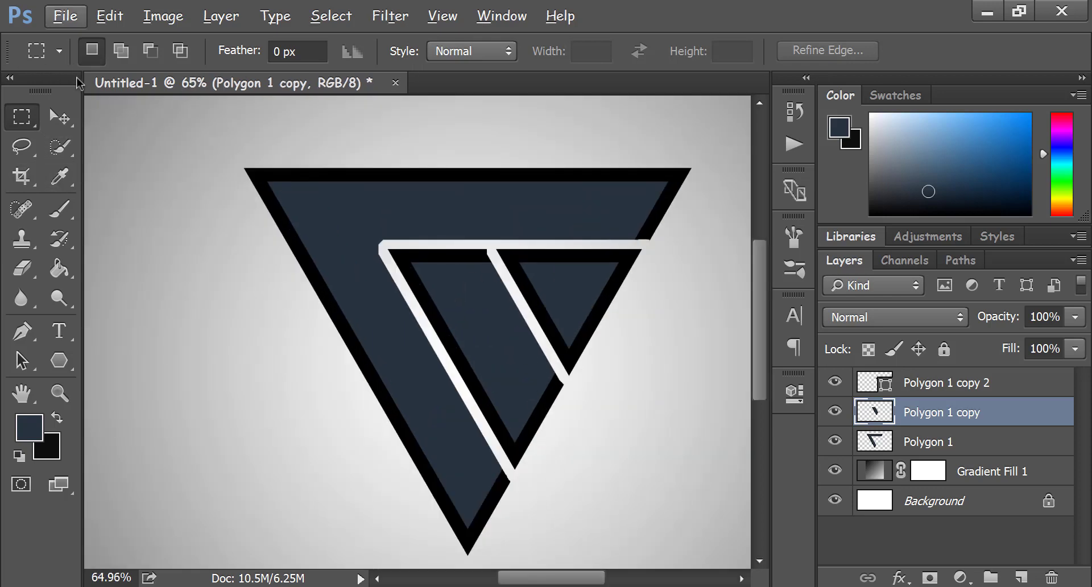
left_click(22, 146)
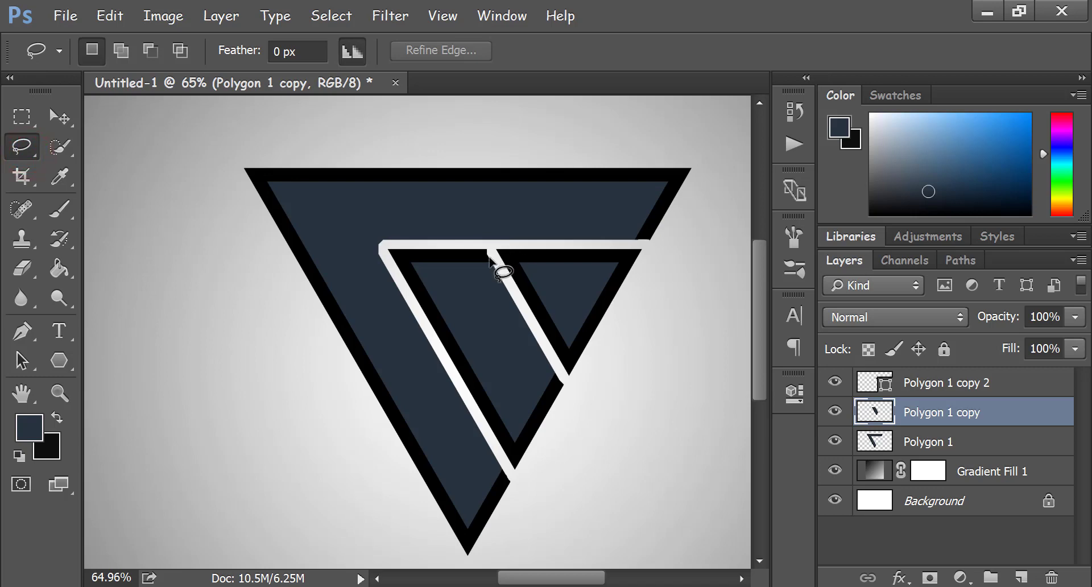
left_click_drag(490, 259, 488, 254)
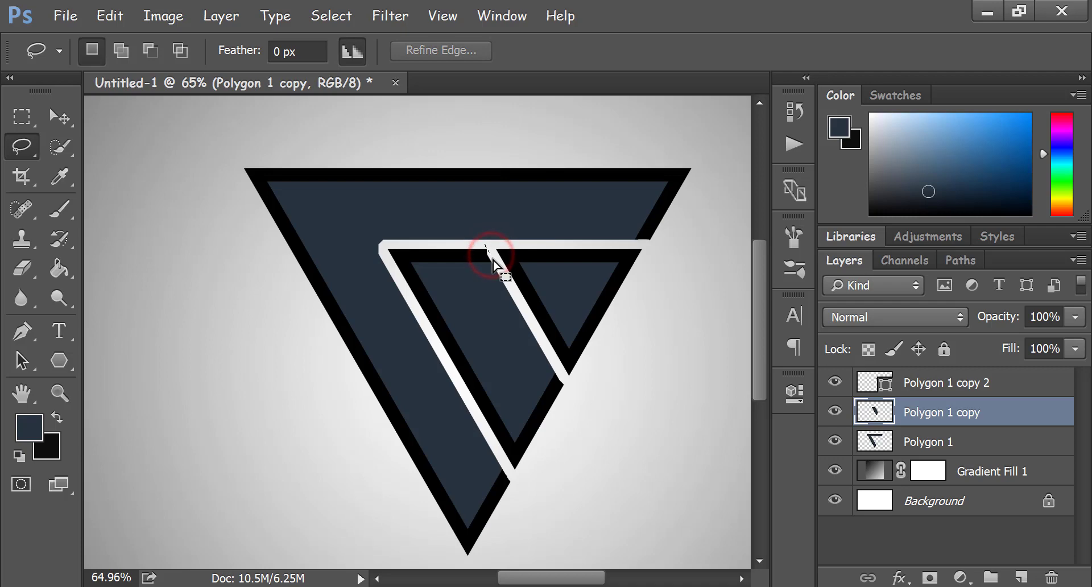
left_click_drag(487, 249, 484, 243)
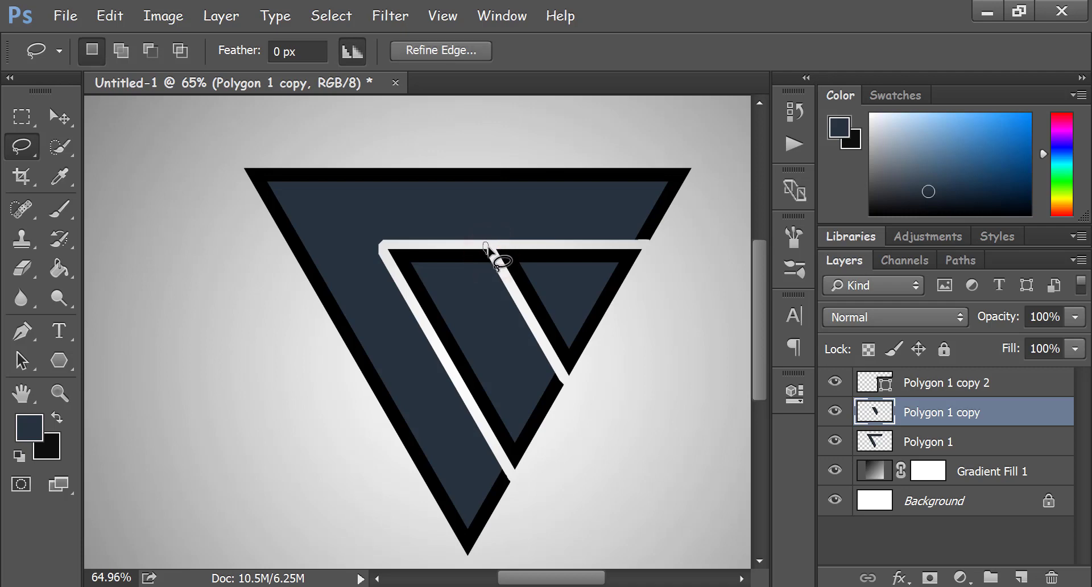
left_click_drag(521, 282, 512, 272)
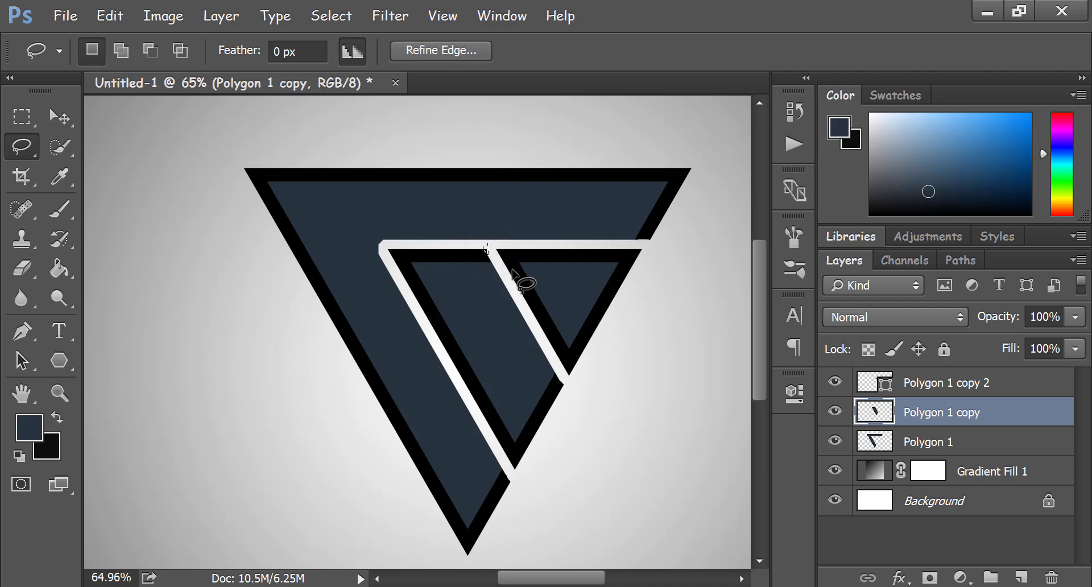
left_click(643, 311)
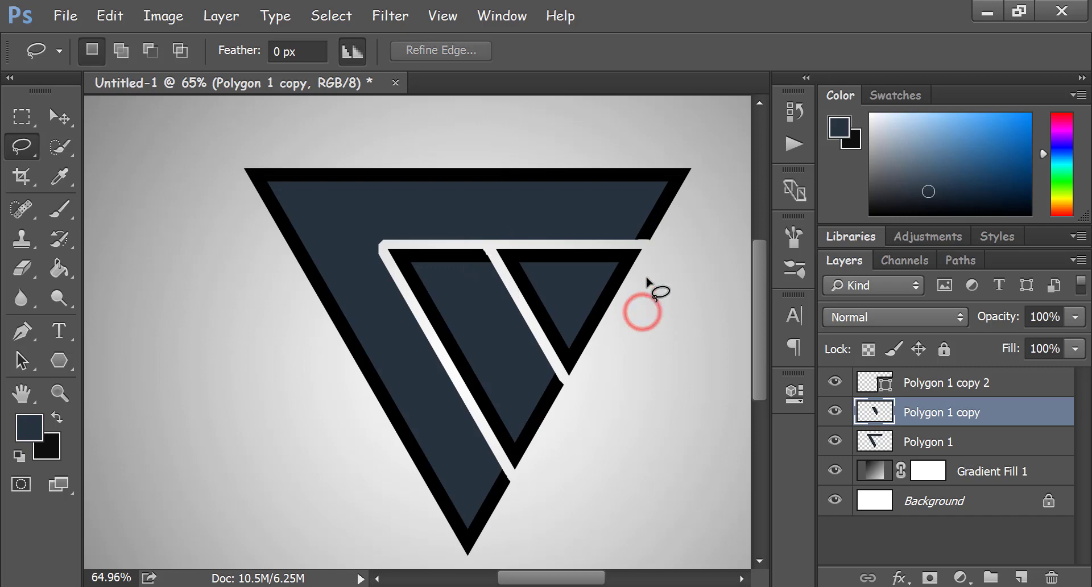
left_click_drag(561, 378, 566, 387)
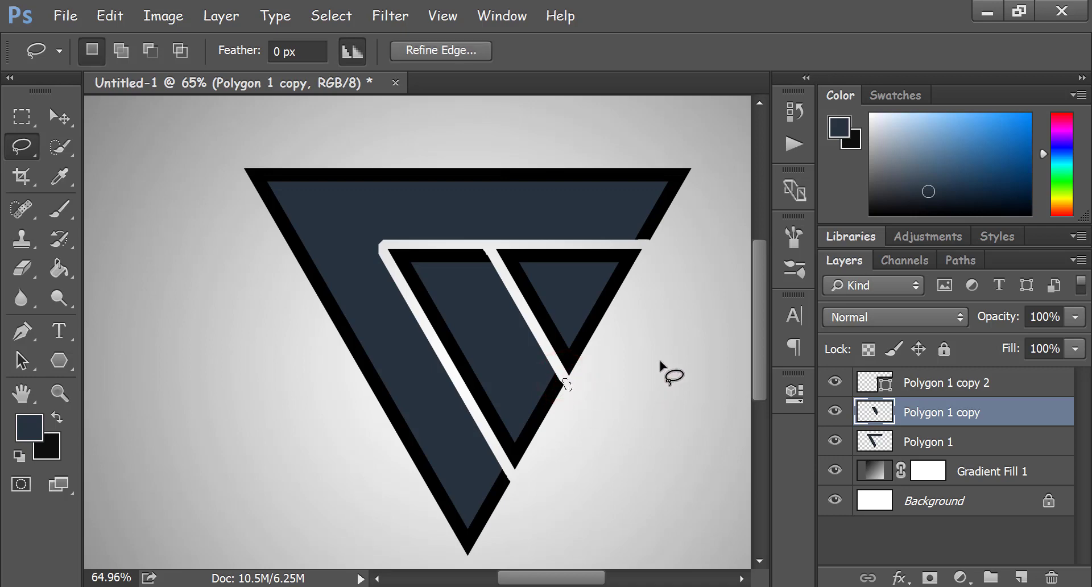
left_click(688, 370)
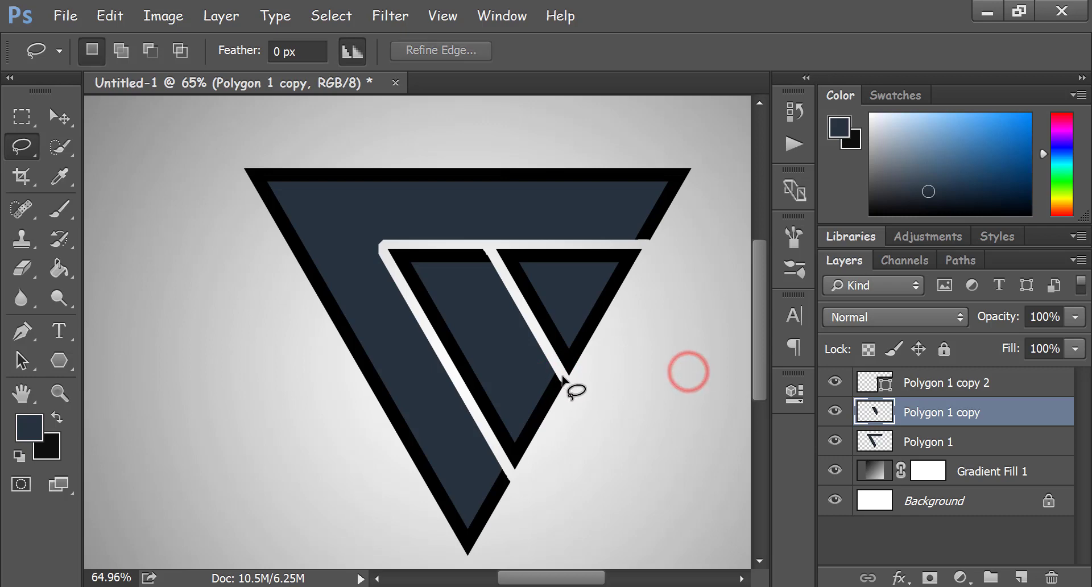
left_click_drag(558, 373, 568, 389)
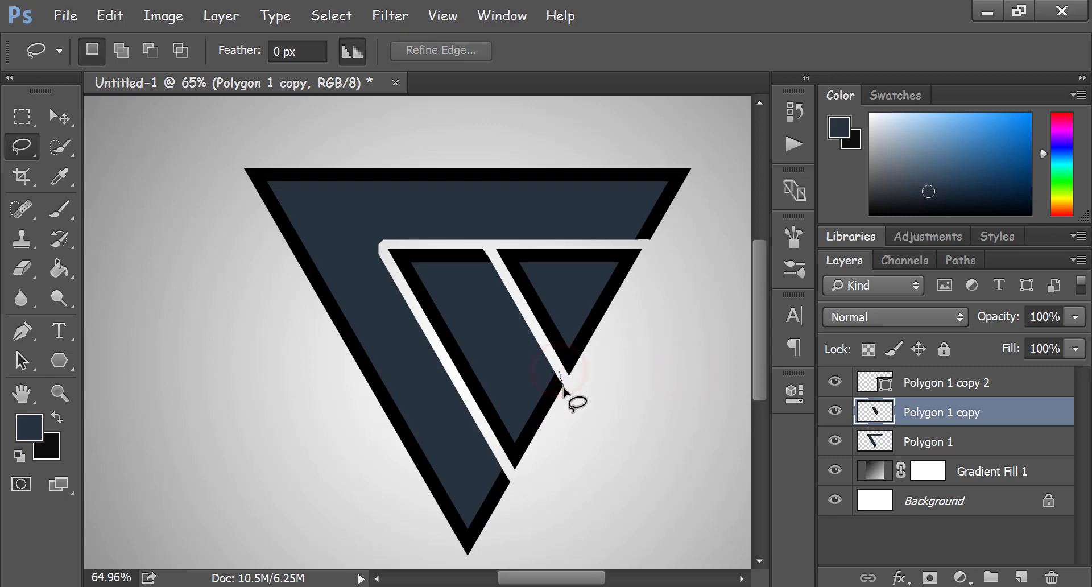
left_click_drag(567, 388, 565, 380)
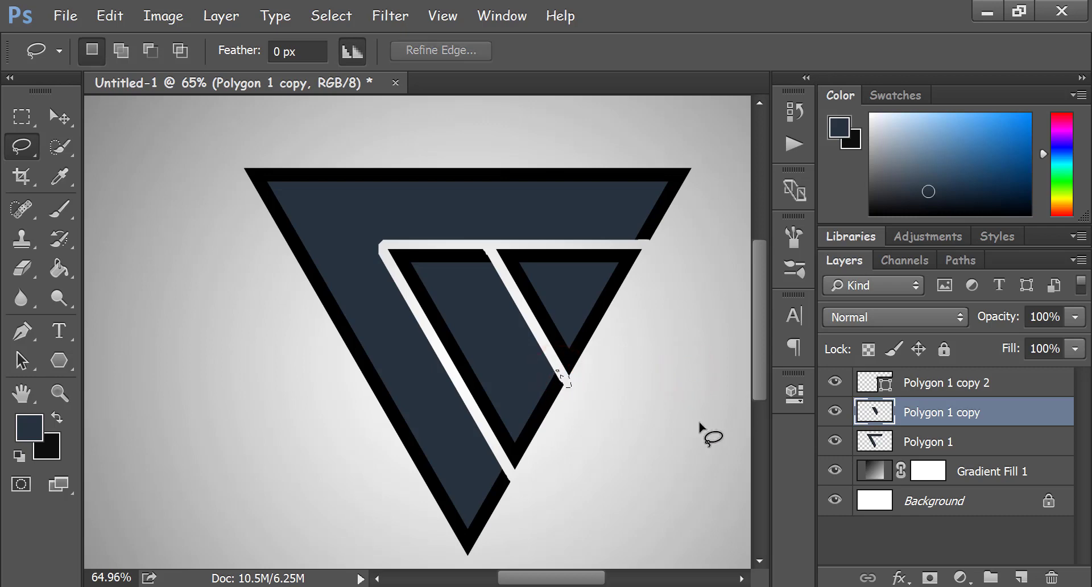
left_click(684, 387)
scroll(684, 351, "down", 1)
scroll(671, 364, "down", 4)
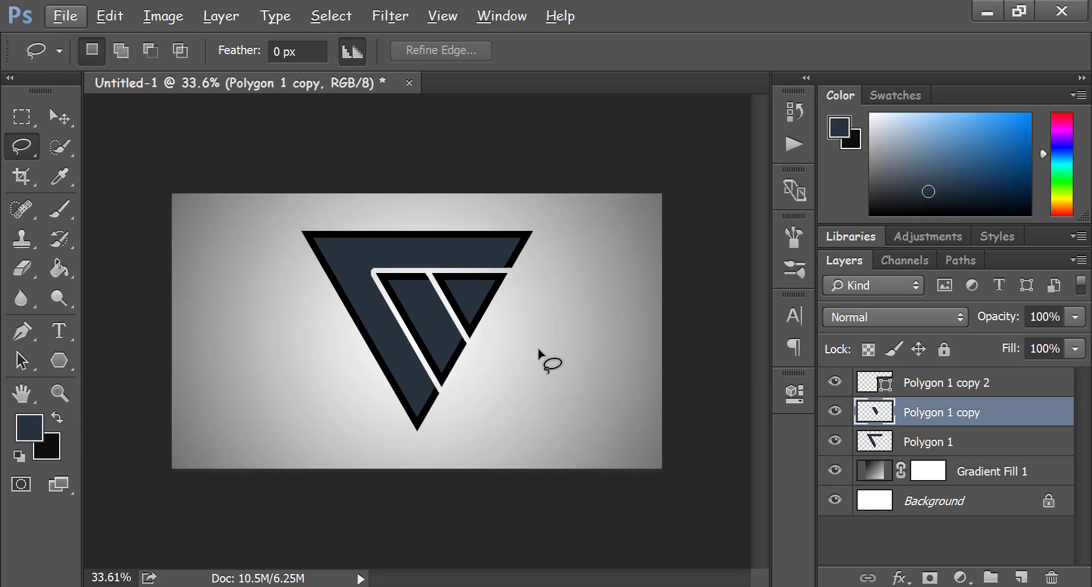
Add a layer mask to Polygon 1 copy and prepare a smaller brush with swapped colours
left_click(70, 217)
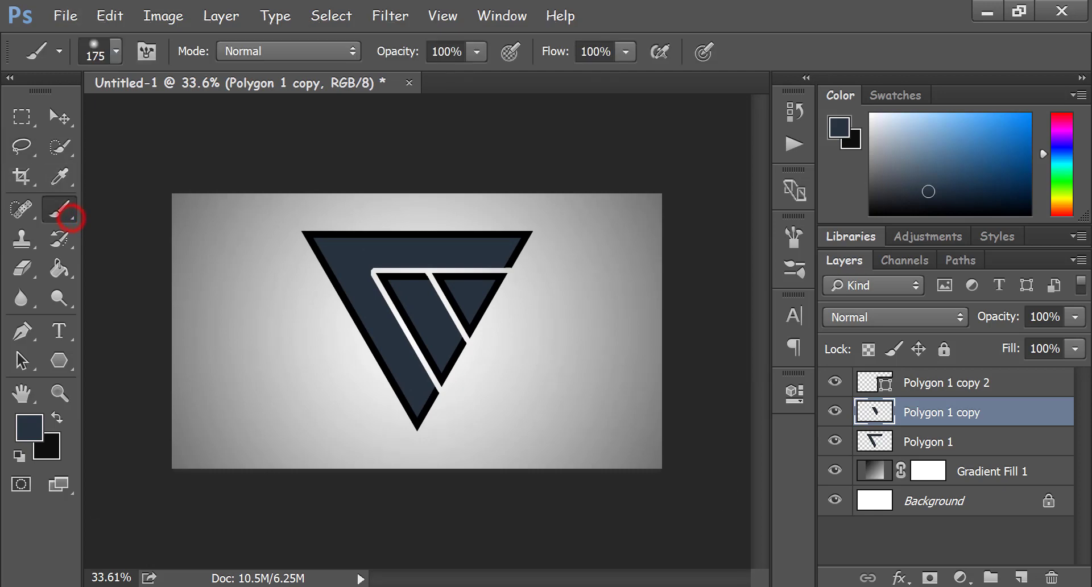
left_click(930, 577)
scroll(279, 346, "up", 2)
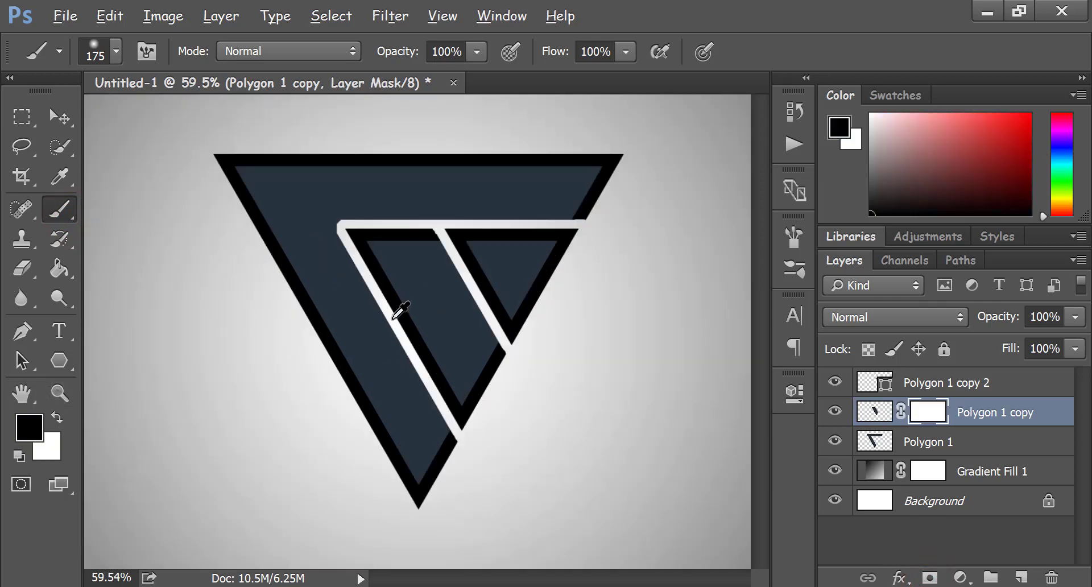
scroll(401, 310, "up", 3)
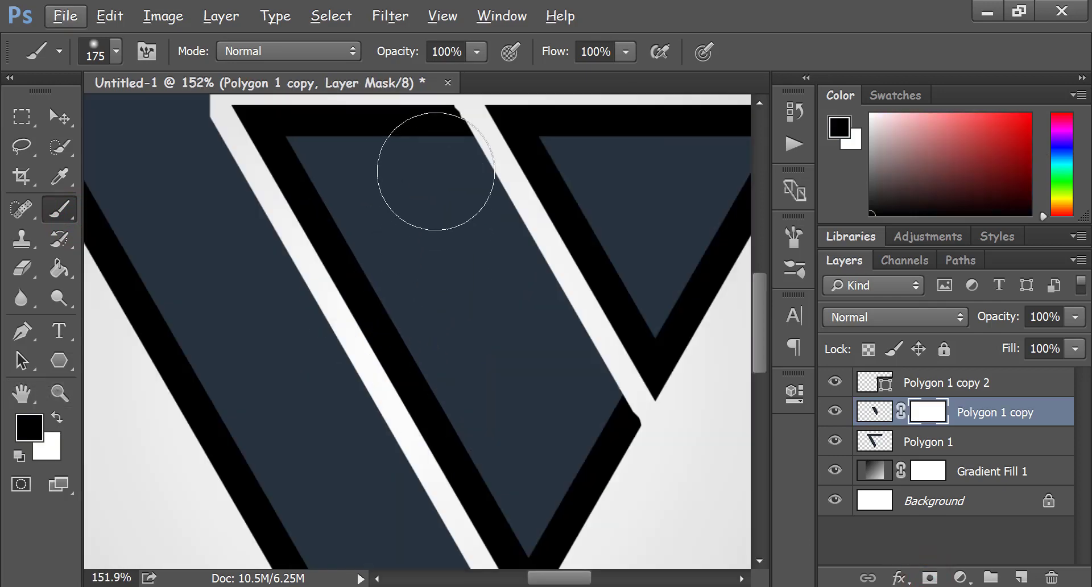
key("bracketleft")
key("bracketleft")
key("bracketleft")
key("bracketleft")
key("bracketleft")
key("bracketleft")
key("bracketleft")
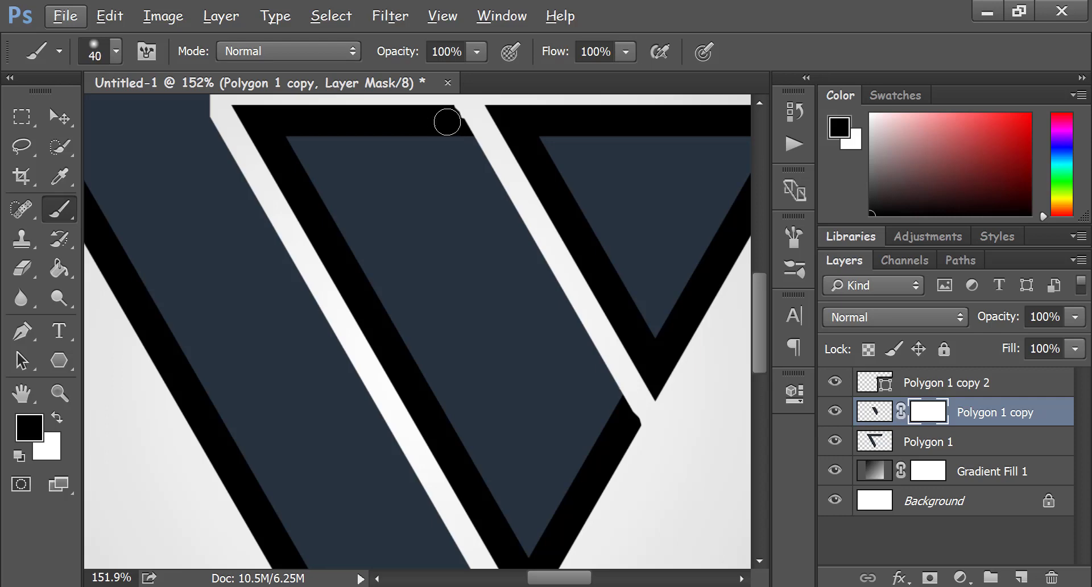
left_click(451, 117)
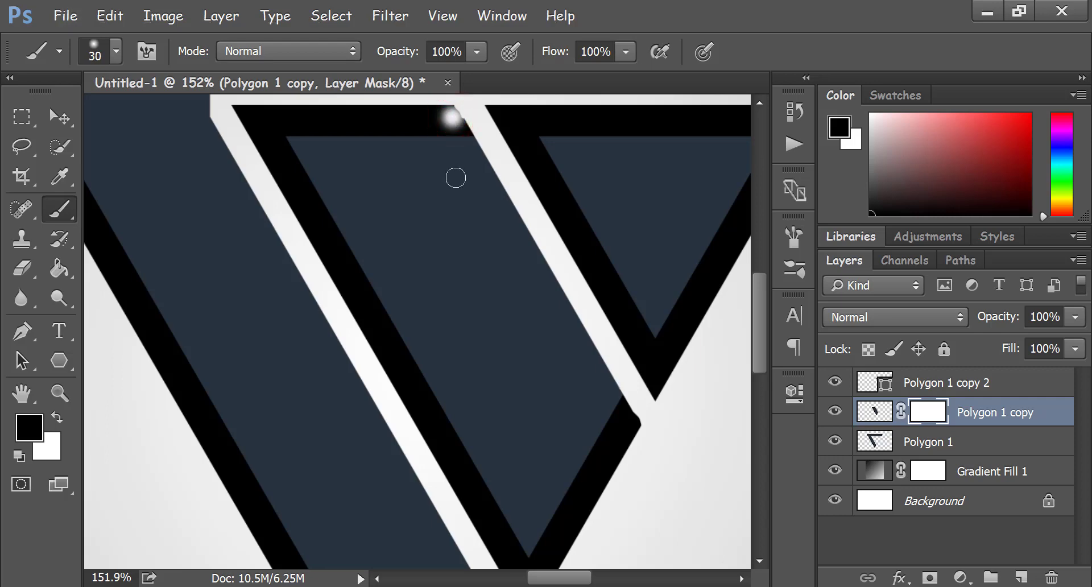
key("ctrl+z")
key("x")
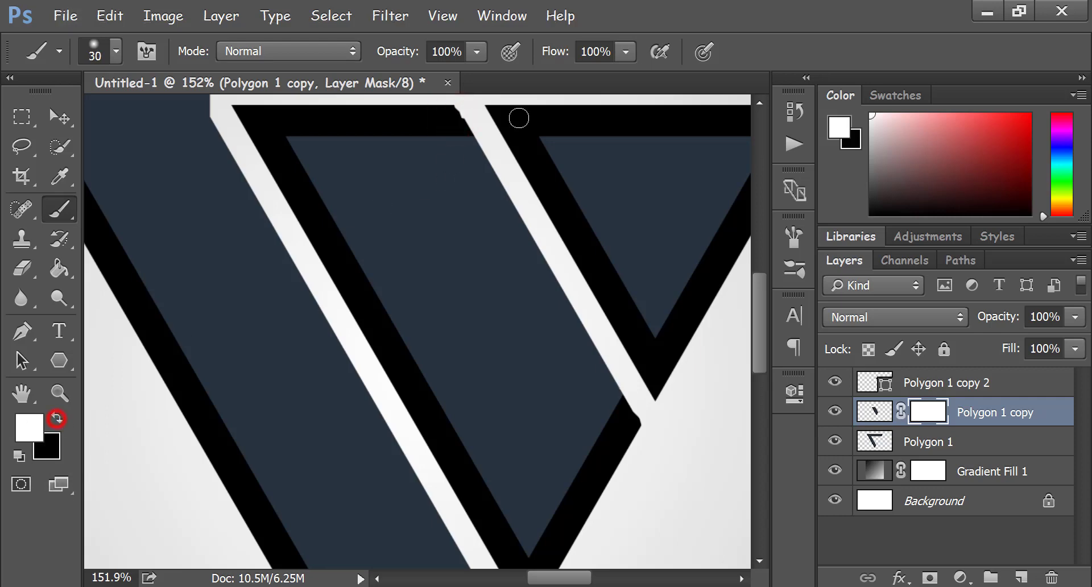
Mask the stripe gap through the top black border, then select Polygon 1
left_click(454, 114)
left_click_drag(460, 132, 467, 109)
left_click(928, 443)
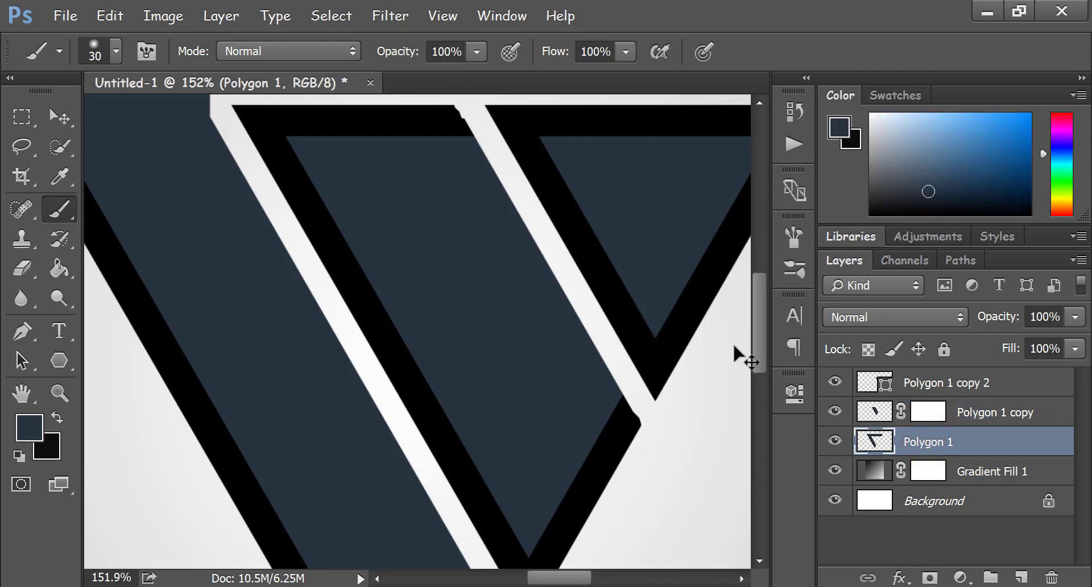
scroll(647, 290, "down", 2)
scroll(647, 290, "down", 1)
scroll(647, 290, "down", 4)
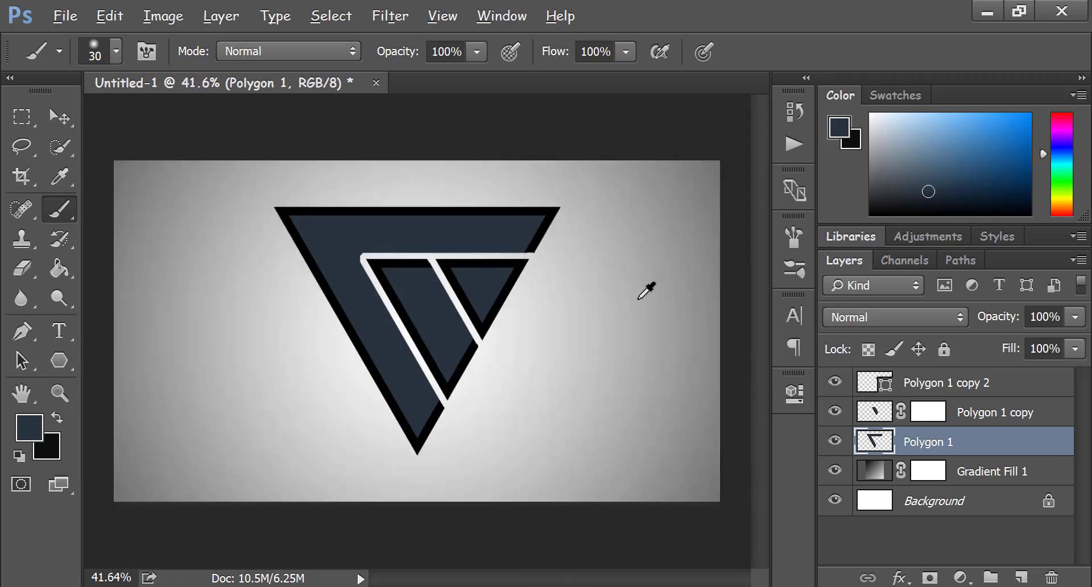
scroll(647, 290, "down", 1)
Merge Polygon 1, Polygon 1 copy and Polygon 1 copy 2 into one layer
key("alt")
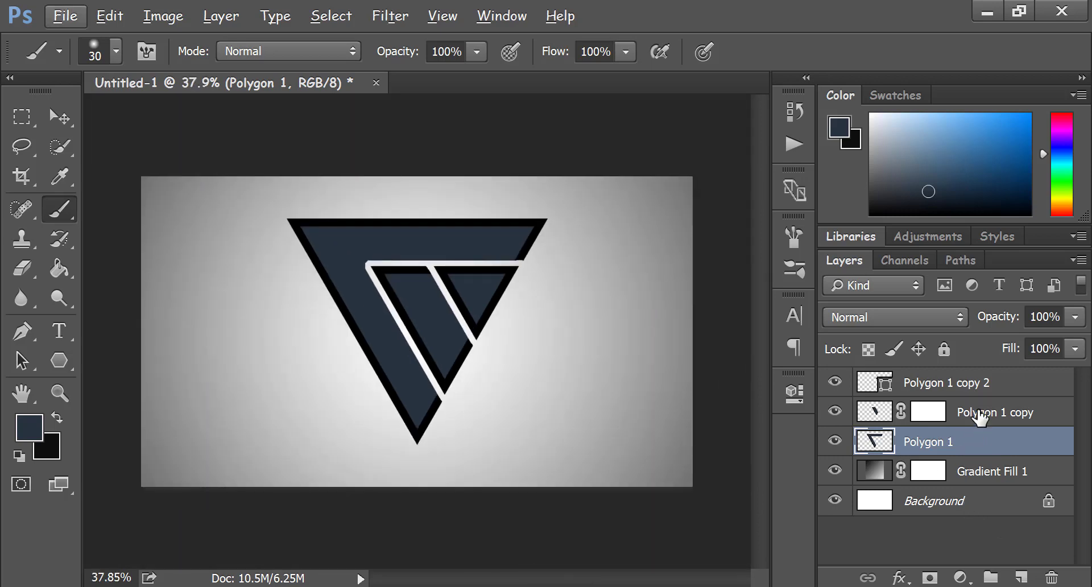
left_click(960, 411, "shift")
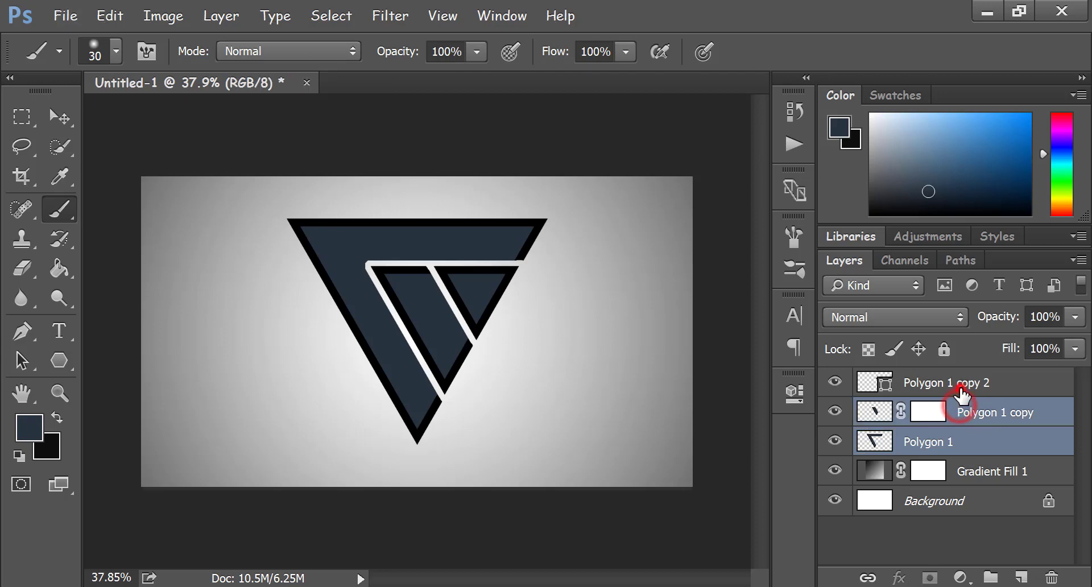
left_click(982, 386, "shift")
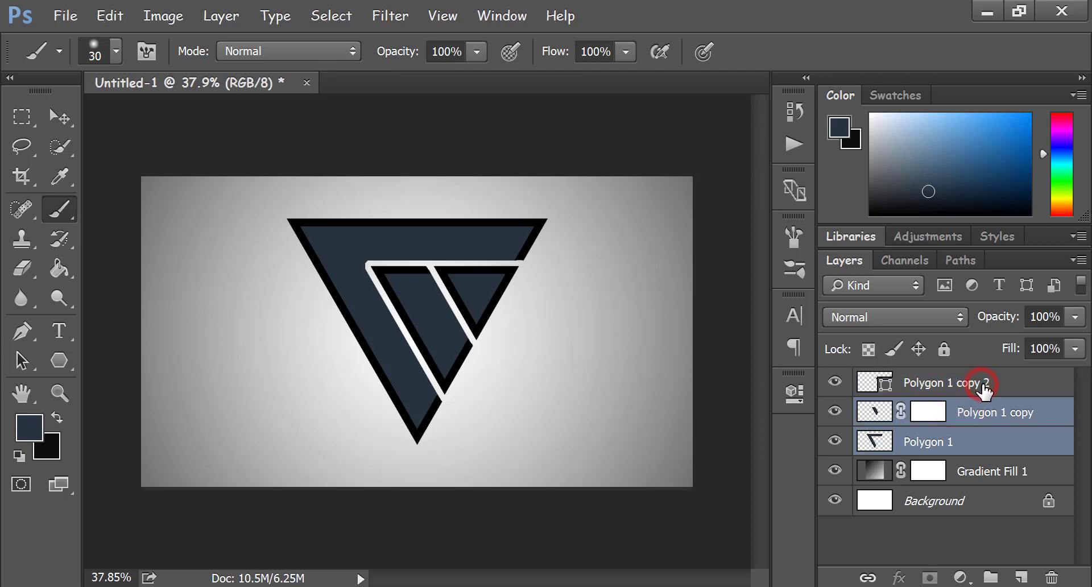
left_click(983, 388, "shift")
key("ctrl+e")
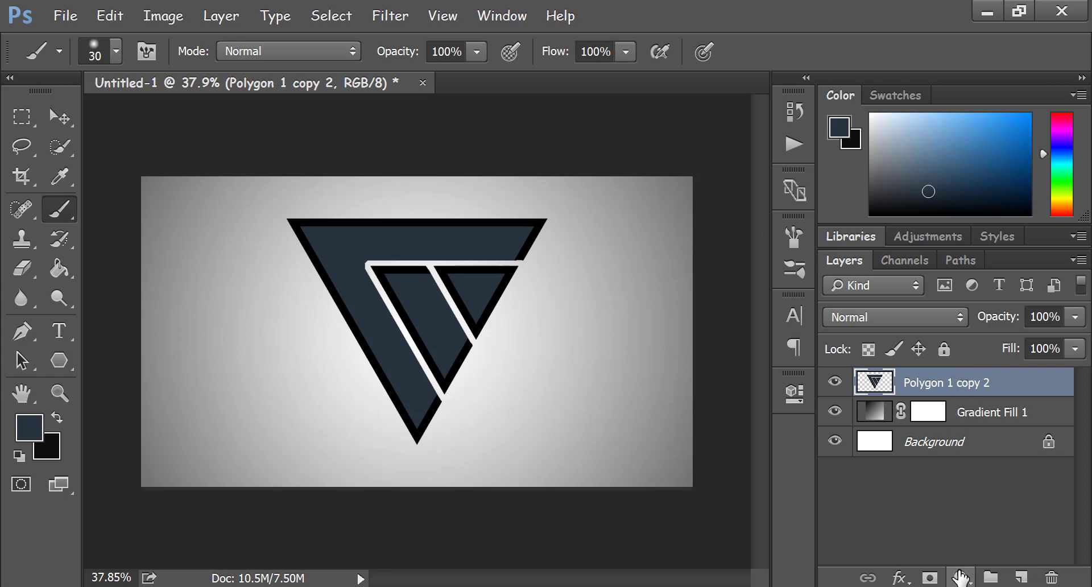
left_click(899, 578)
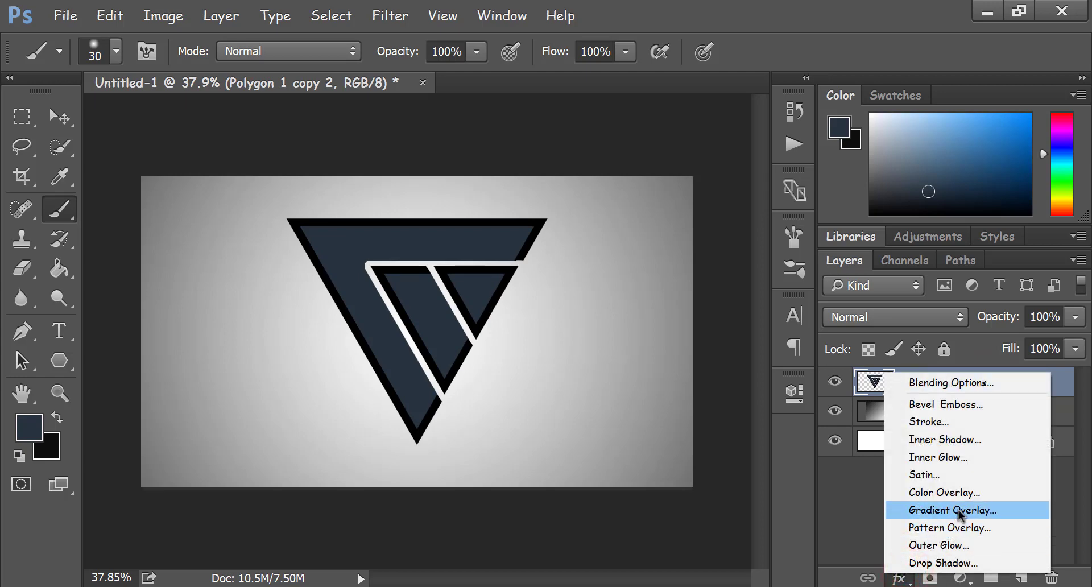
Add a gradient overlay to the triangle and set its left stop to crimson c10909
left_click(955, 509)
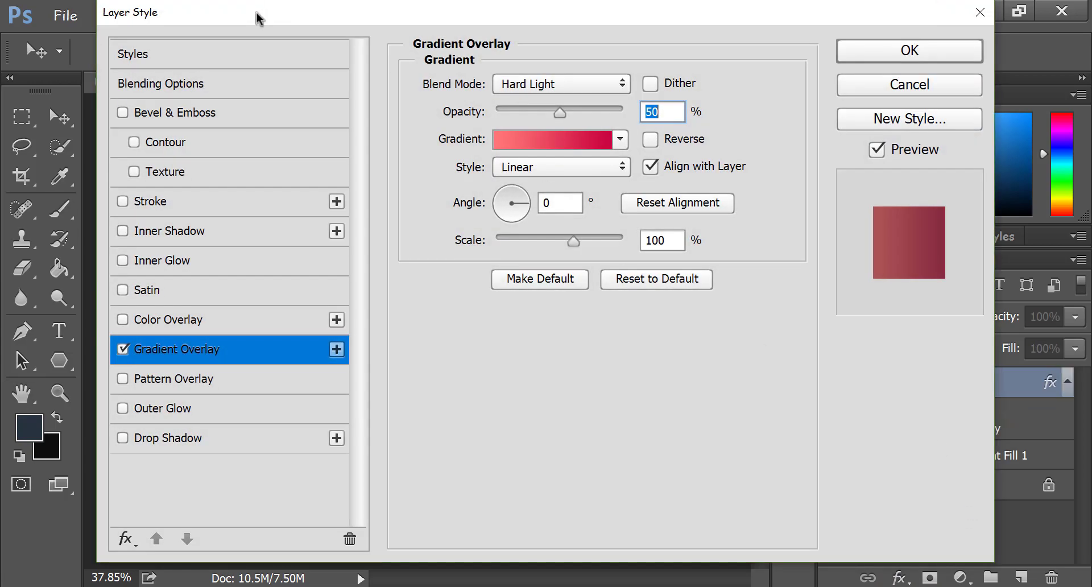
mouse_move(259, 19)
left_mouse_down()
mouse_move(671, 58)
mouse_move(704, 38)
left_mouse_up()
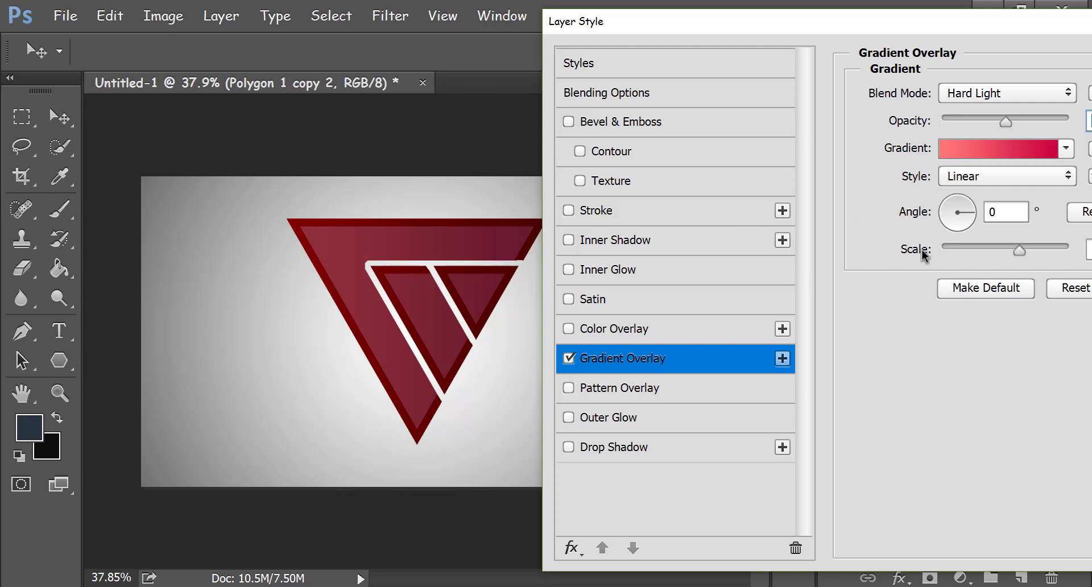
left_click(990, 149)
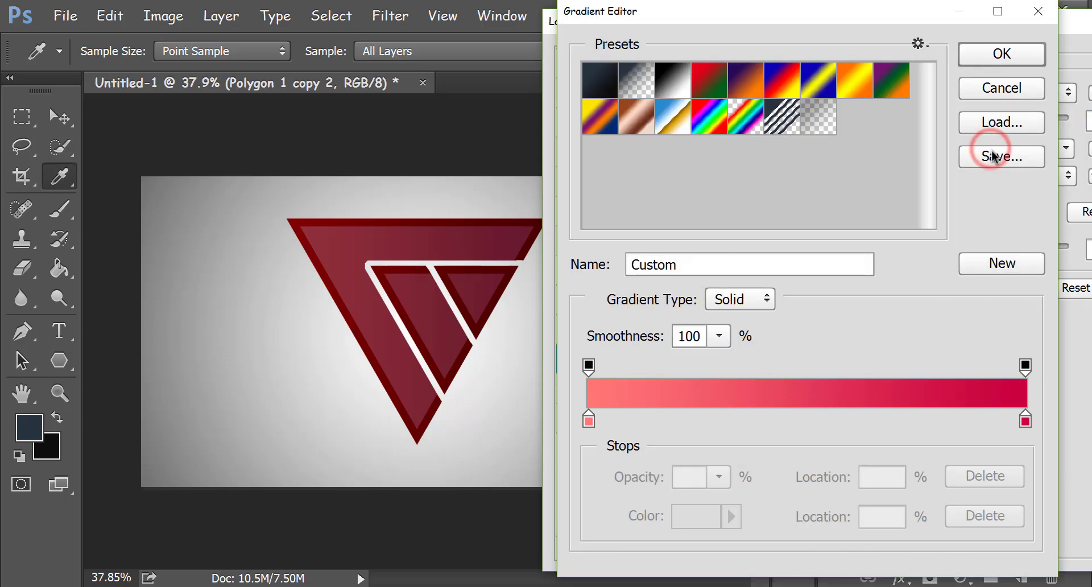
left_click(589, 421)
left_click(696, 516)
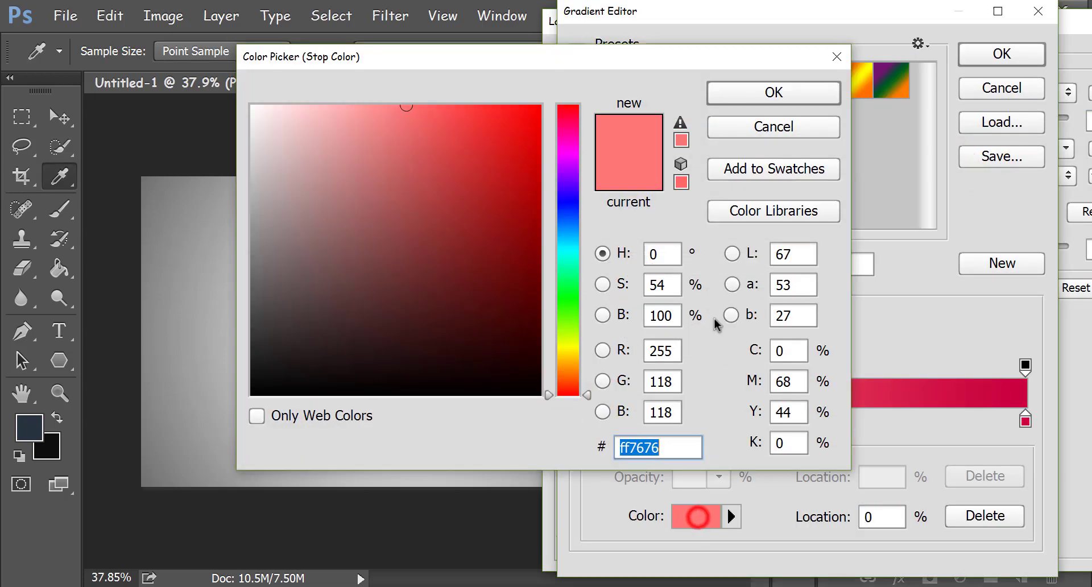
left_click_drag(458, 72, 725, 75)
mouse_move(709, 124)
left_mouse_down()
mouse_move(741, 166)
mouse_move(722, 192)
left_mouse_up()
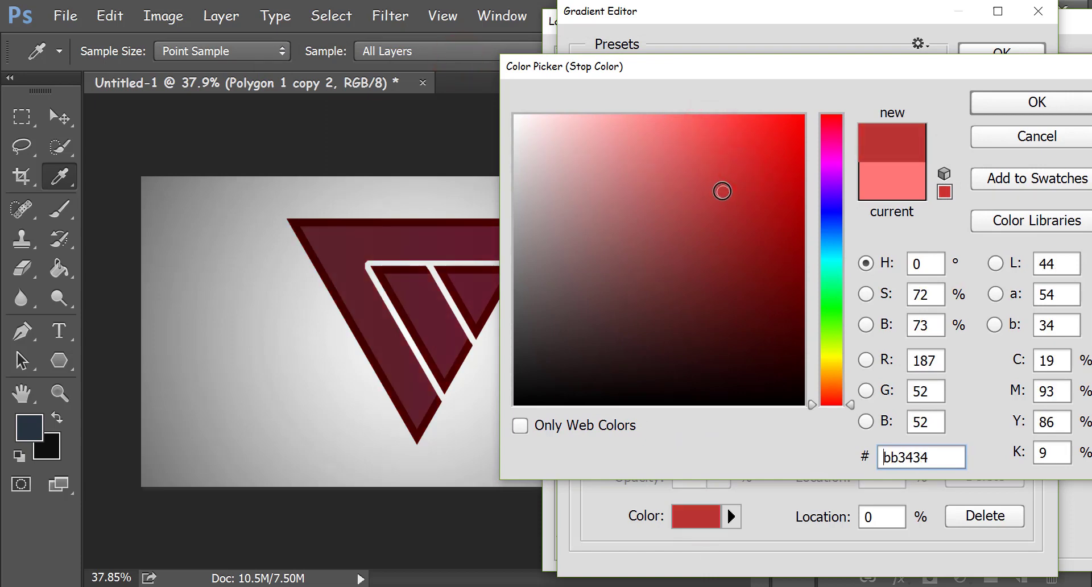
left_click(721, 148)
mouse_move(721, 149)
left_mouse_down()
mouse_move(768, 197)
mouse_move(789, 183)
left_mouse_up()
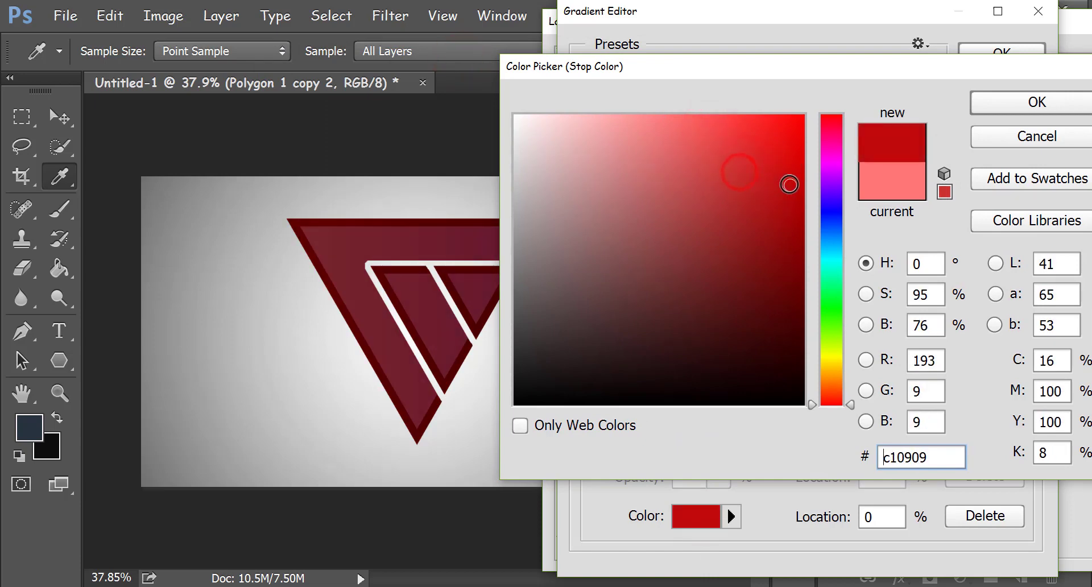
left_click(1036, 97)
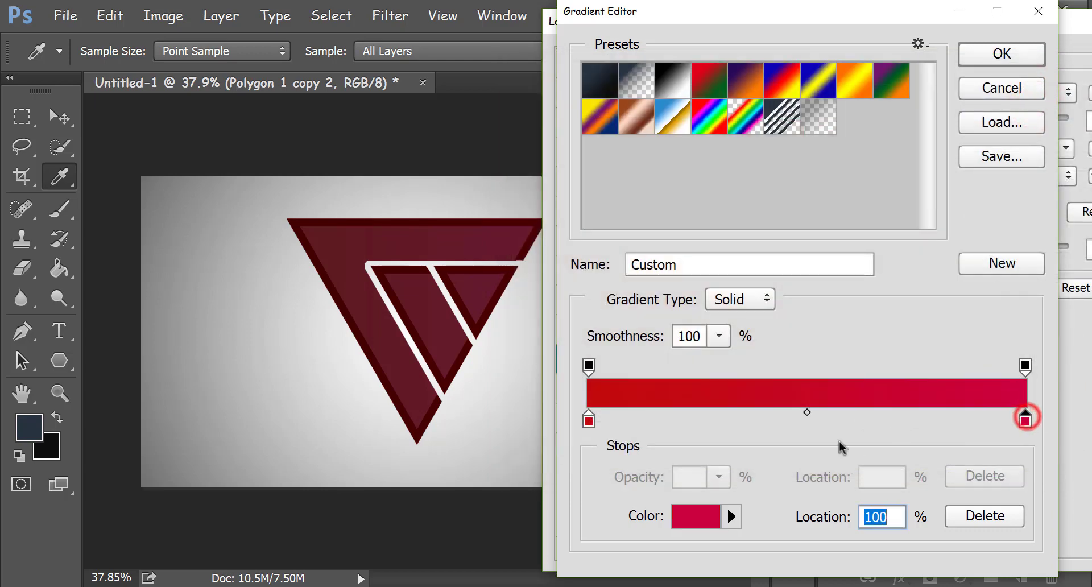
Set the gradient's right colour stop to bright pink
left_click(696, 516)
left_click_drag(512, 125, 479, 106)
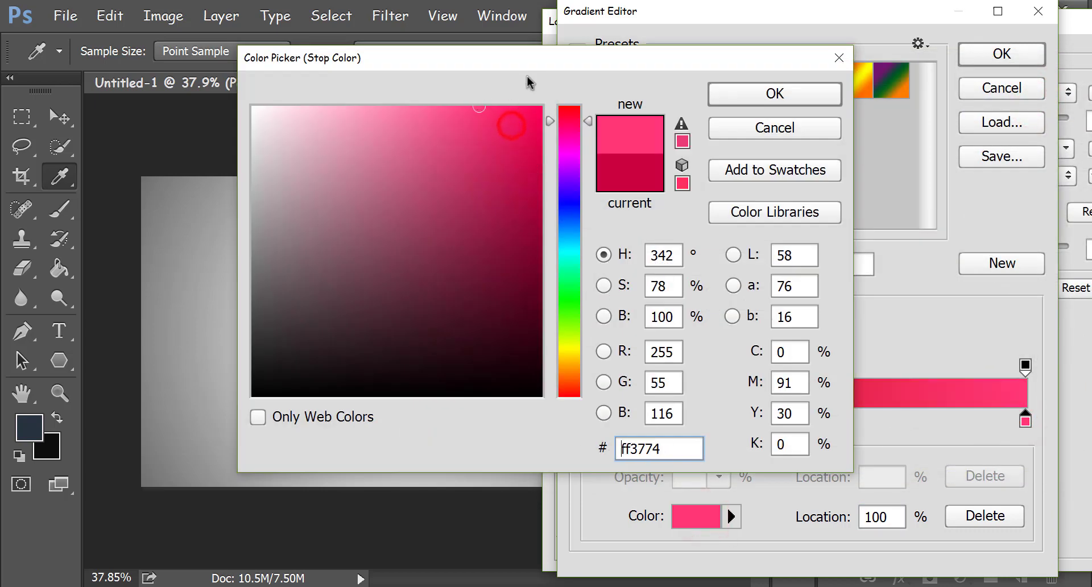
mouse_move(527, 62)
left_mouse_down()
mouse_move(842, 20)
mouse_move(767, 14)
left_mouse_up()
left_click(808, 91)
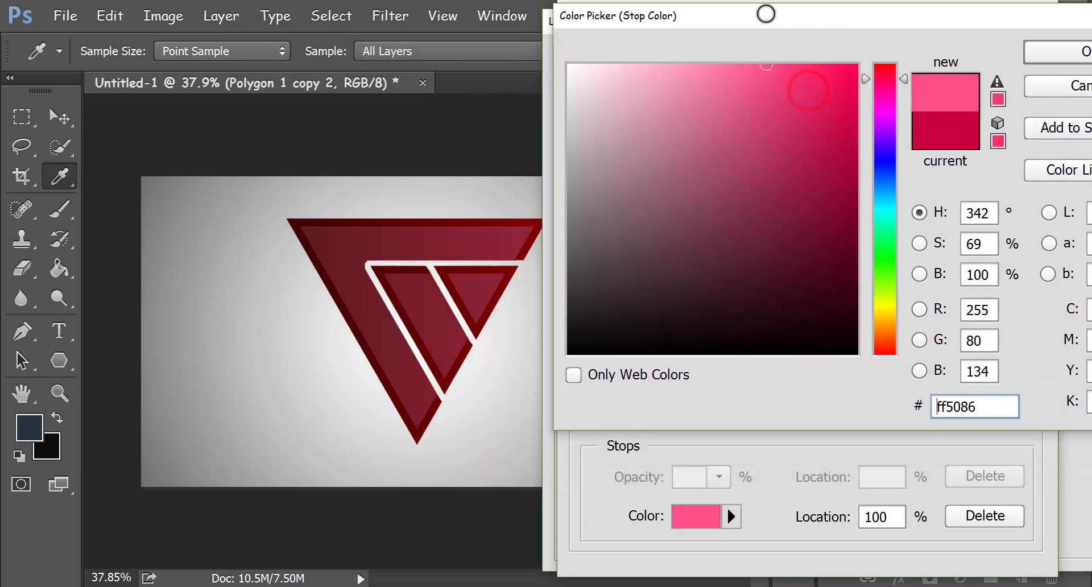
left_click(1024, 53)
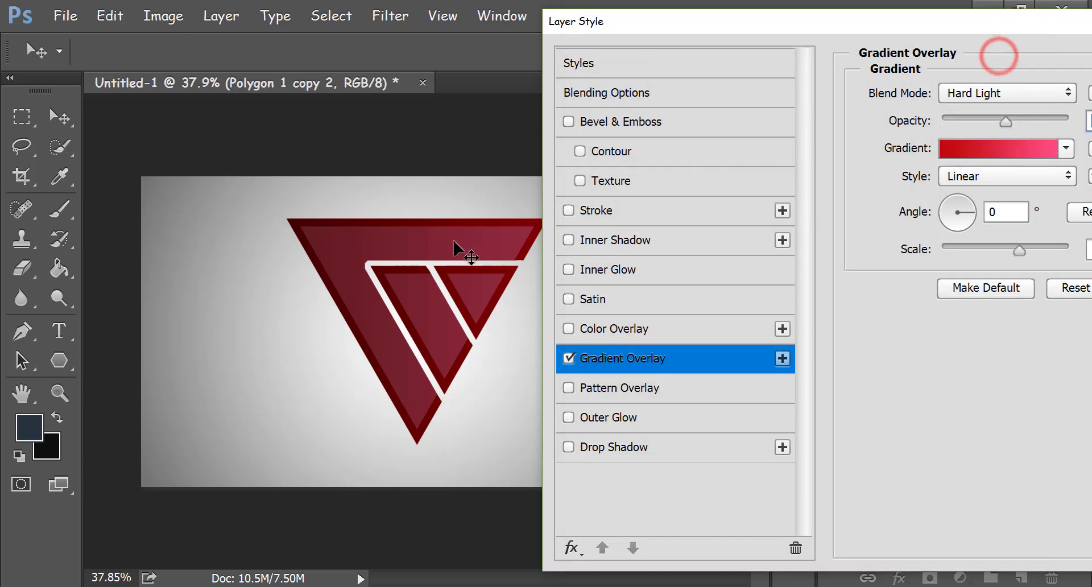
Try Overlay and Soft Light, then use Normal blending and reposition the gradient across the triangle
left_click_drag(403, 286, 450, 304)
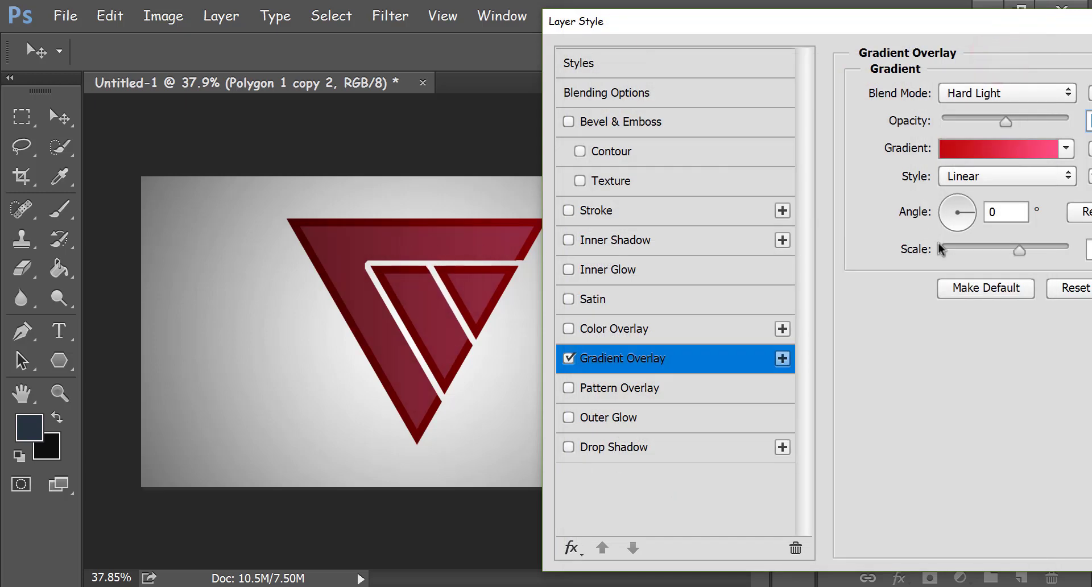
left_click(1039, 94)
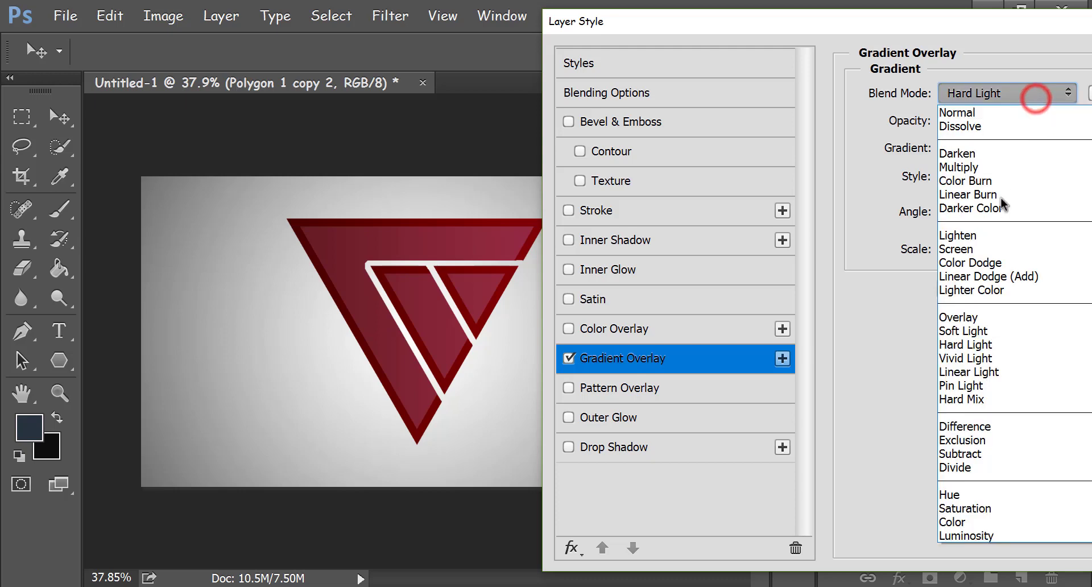
left_click(975, 316)
left_click(979, 93)
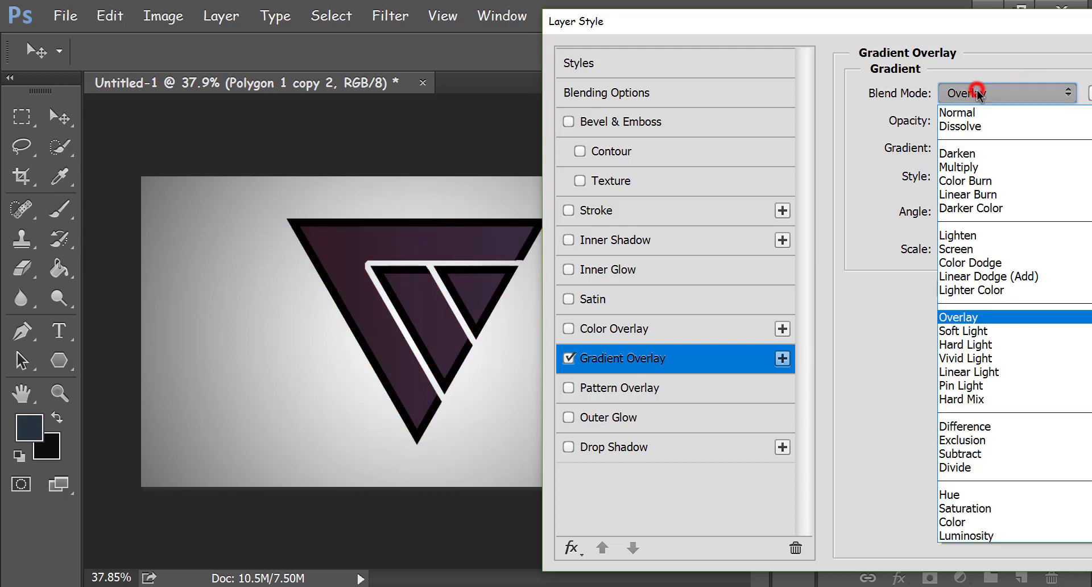
left_click(975, 331)
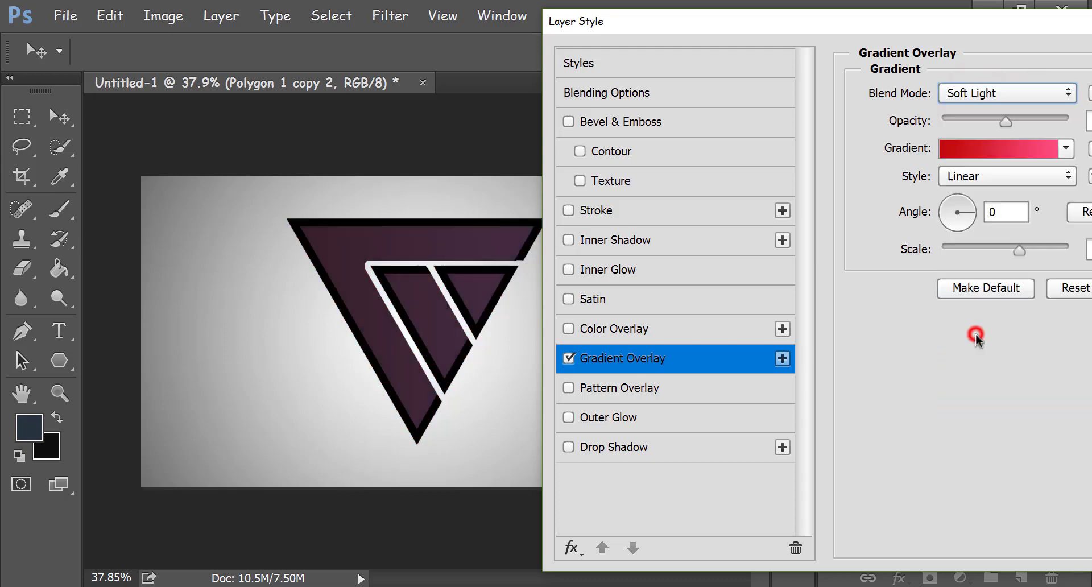
left_click(967, 94)
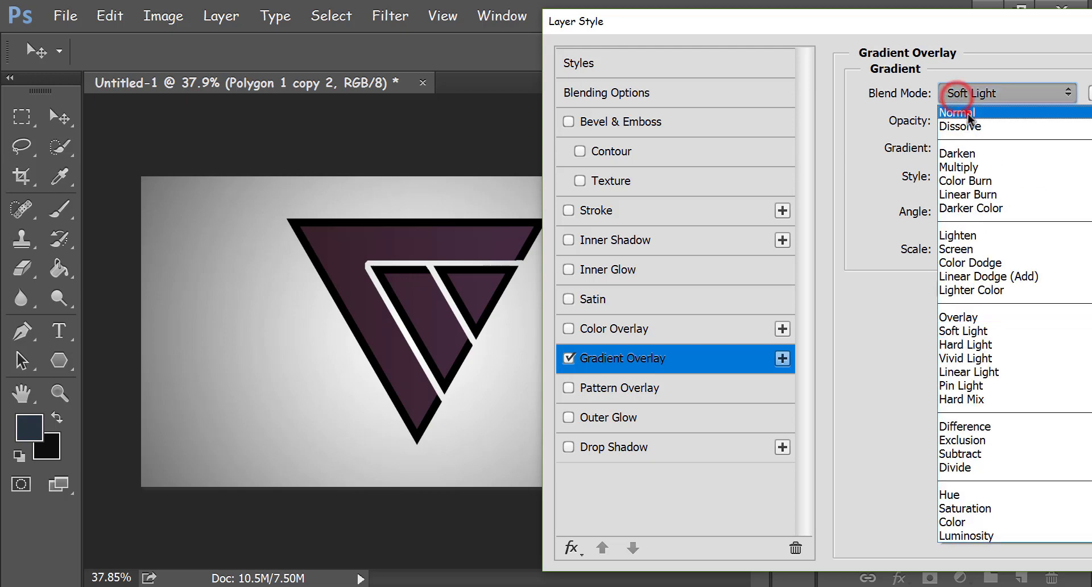
left_click(967, 93)
left_click_drag(397, 222, 452, 253)
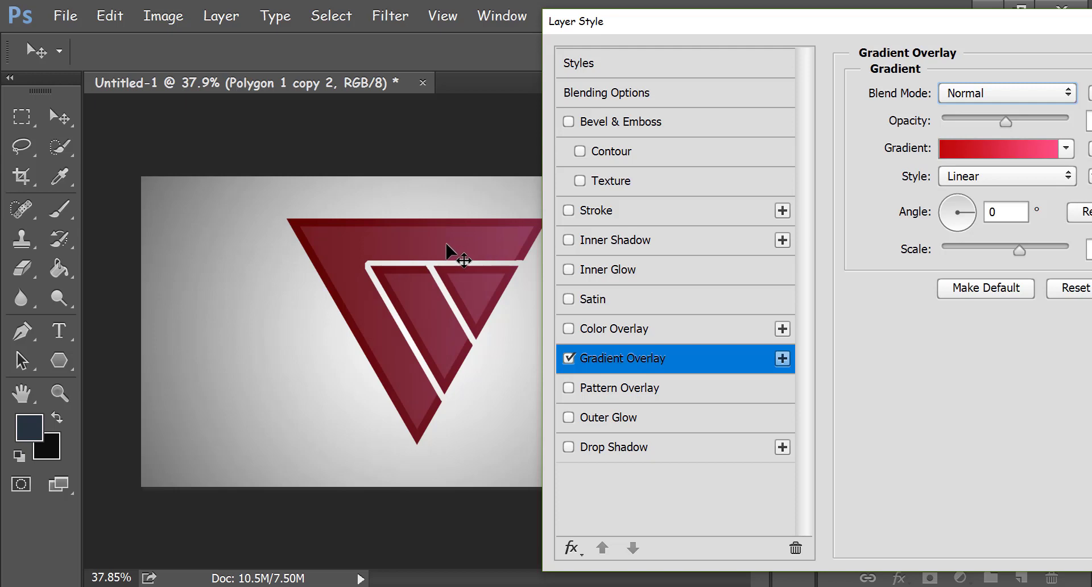
left_click_drag(1004, 26, 955, 25)
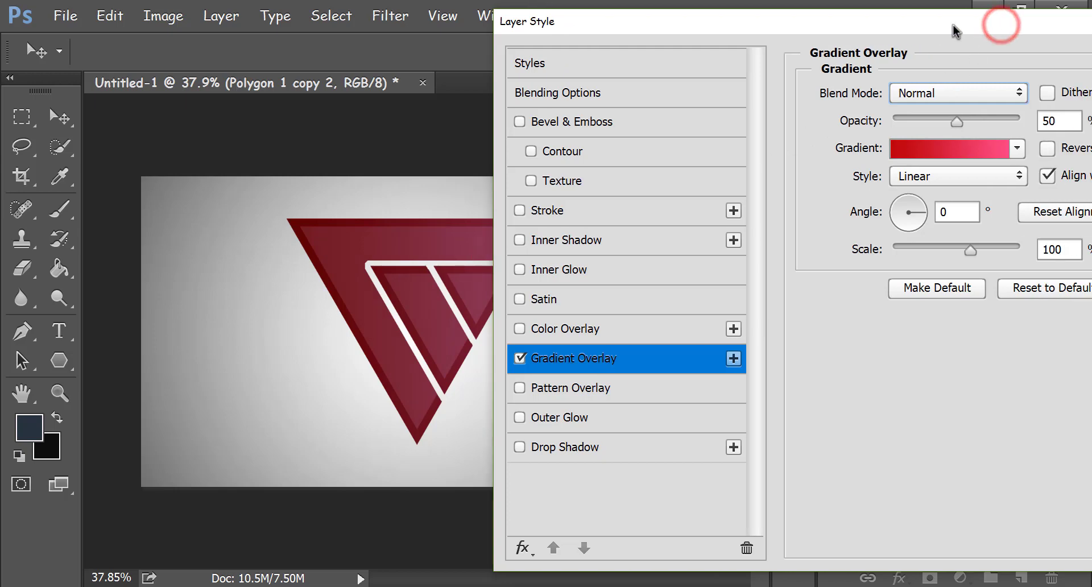
Add a 37% opacity drop shadow at 125° and 8 px distance, then apply the effects
left_click(563, 449)
mouse_move(969, 122)
left_mouse_down()
mouse_move(918, 118)
mouse_move(934, 119)
left_mouse_up()
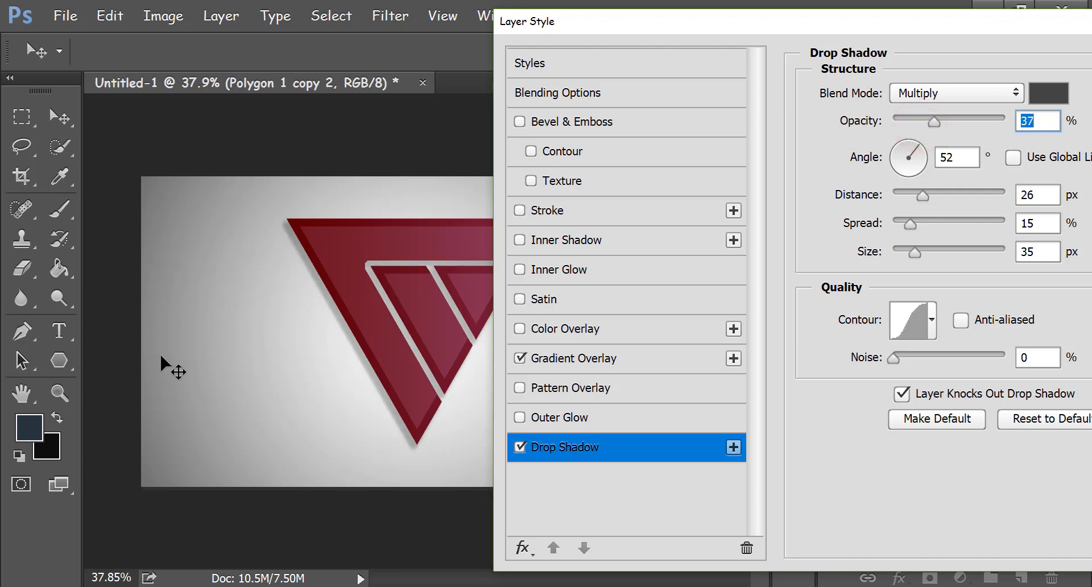
mouse_move(397, 313)
left_mouse_down()
mouse_move(409, 324)
mouse_move(391, 301)
left_mouse_up()
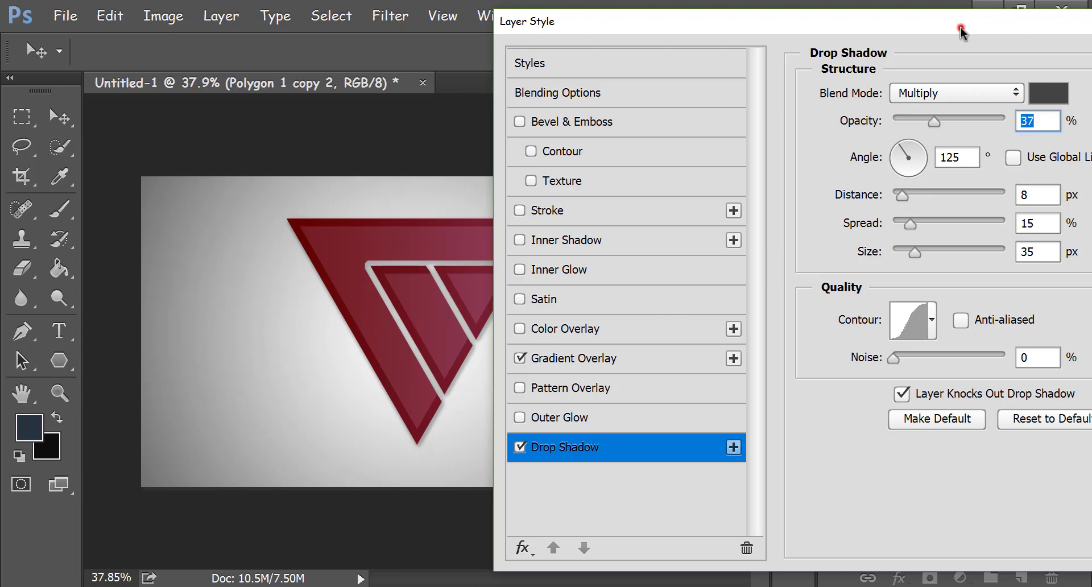
left_click_drag(961, 32, 759, 31)
left_click(1040, 68)
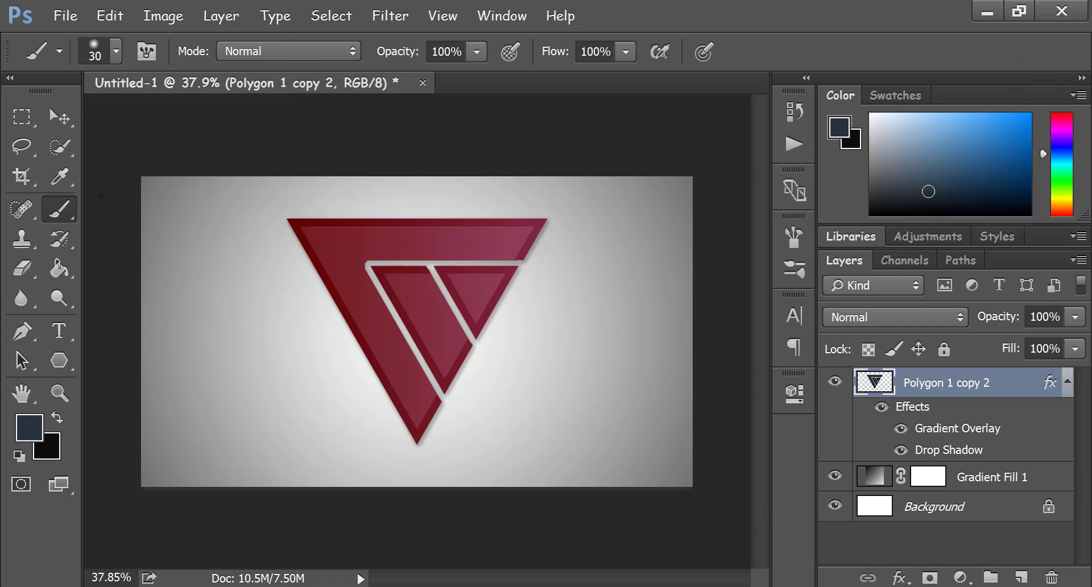
Free-transform the triangle logo down to about 67% size
left_click(22, 116)
right_click(403, 308)
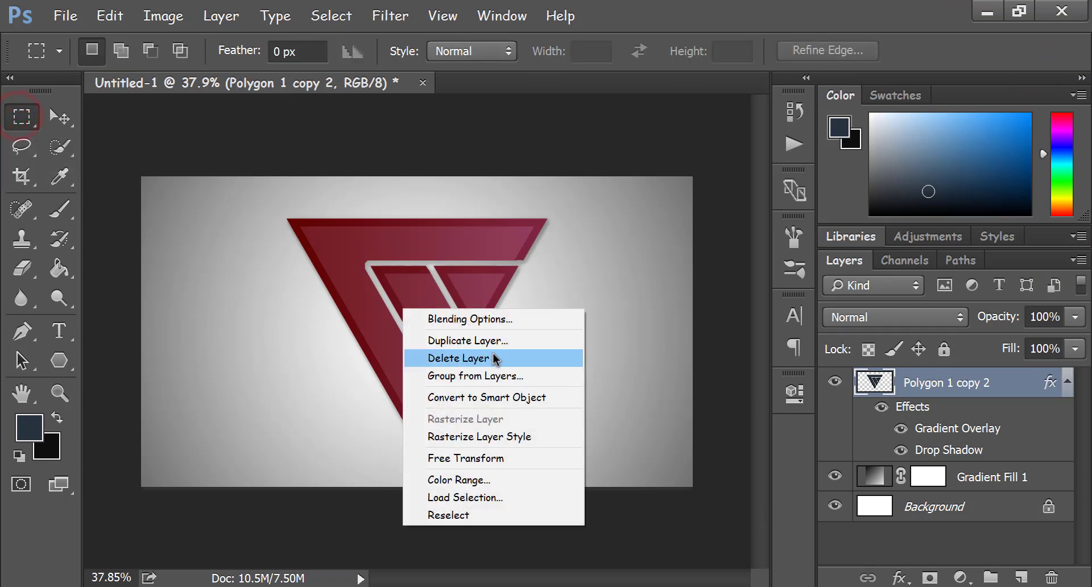
left_click(485, 457)
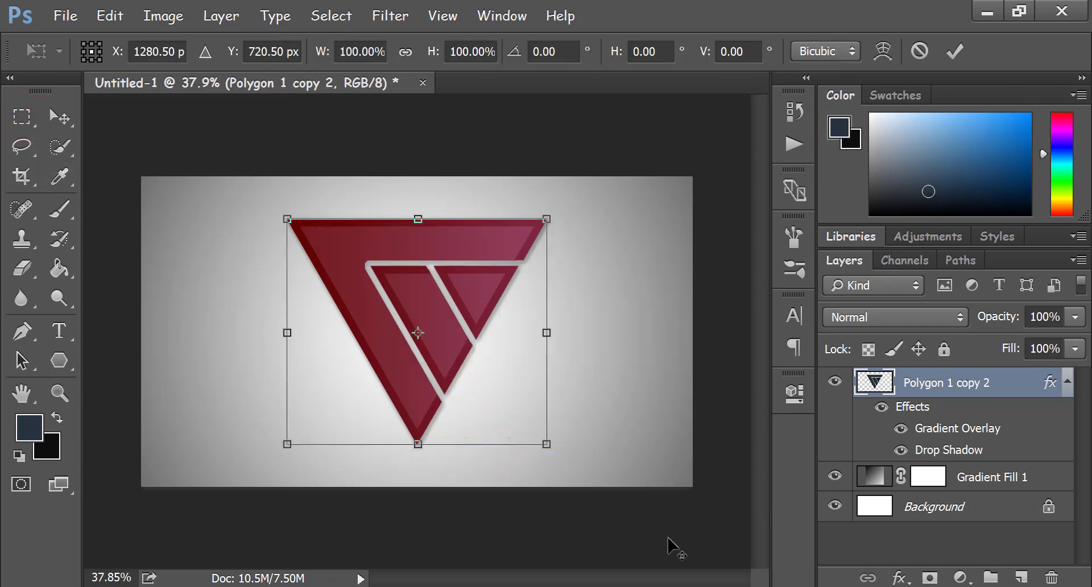
left_click_drag(547, 442, 509, 396)
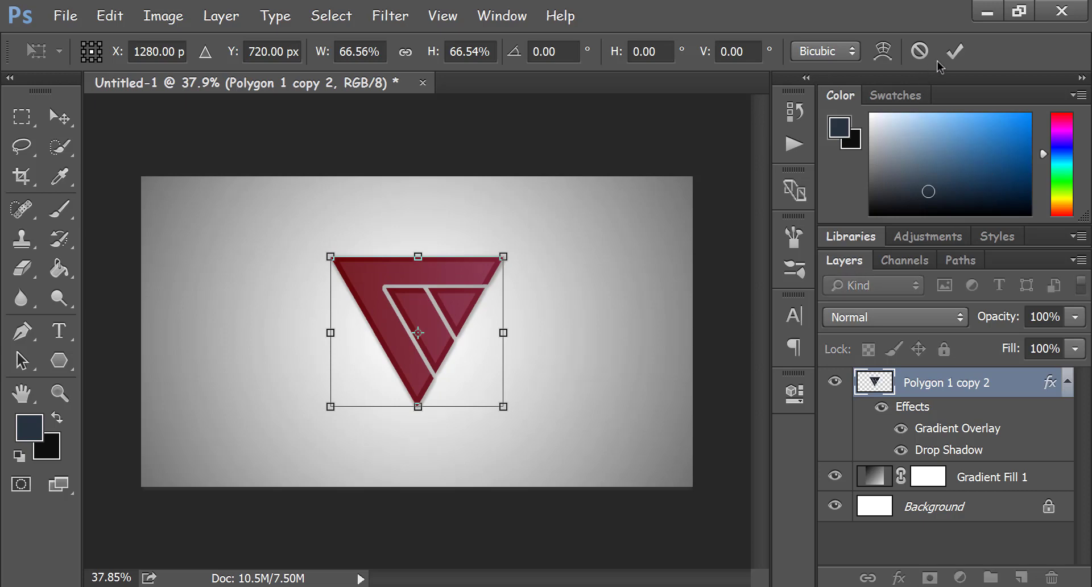
left_click(955, 51)
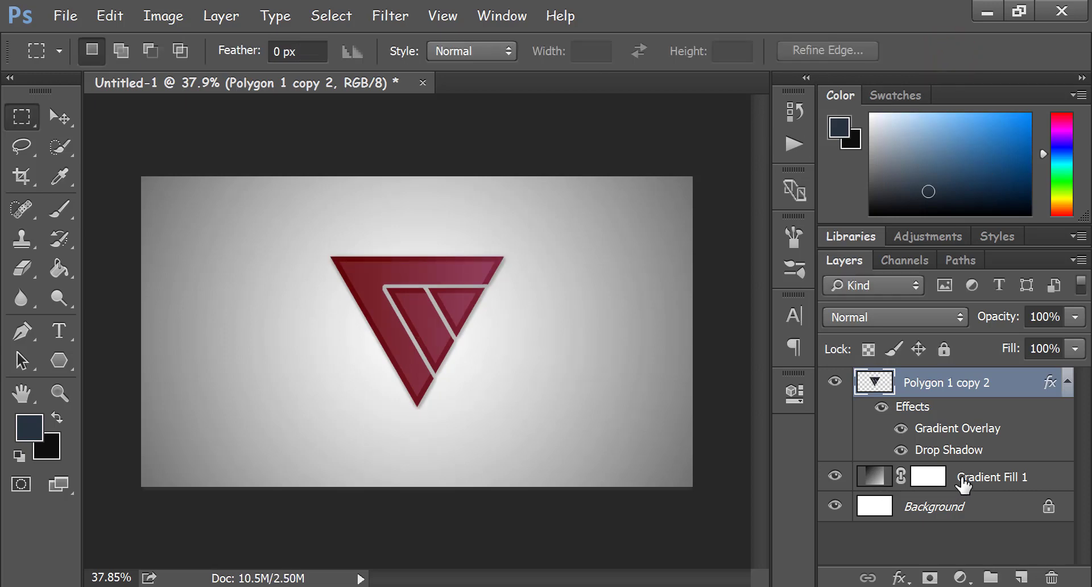
Centre the logo horizontally and vertically on the canvas
left_click(941, 506)
left_click(59, 118)
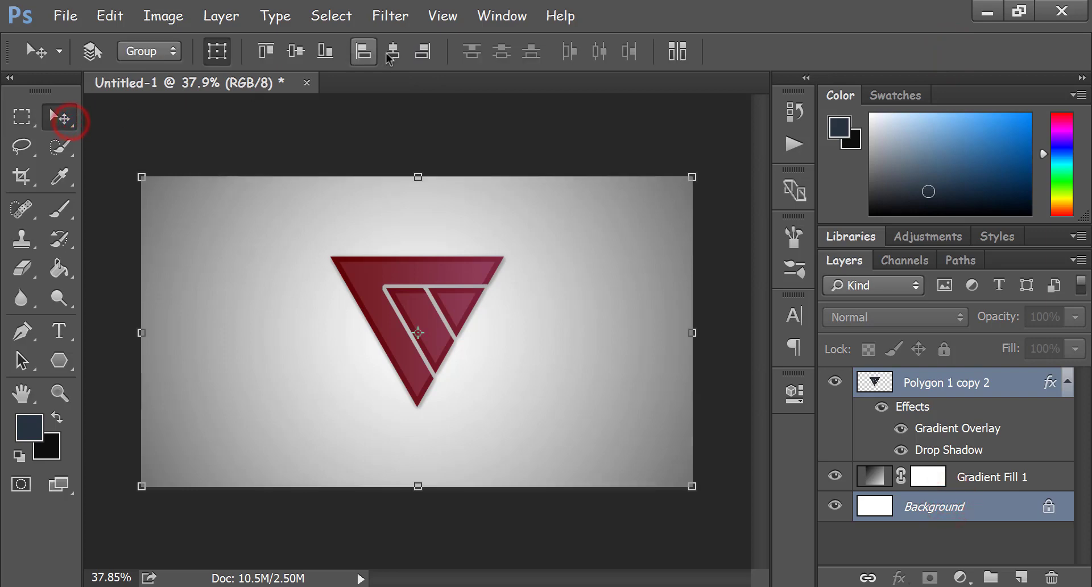
left_click(393, 51)
left_click(296, 51)
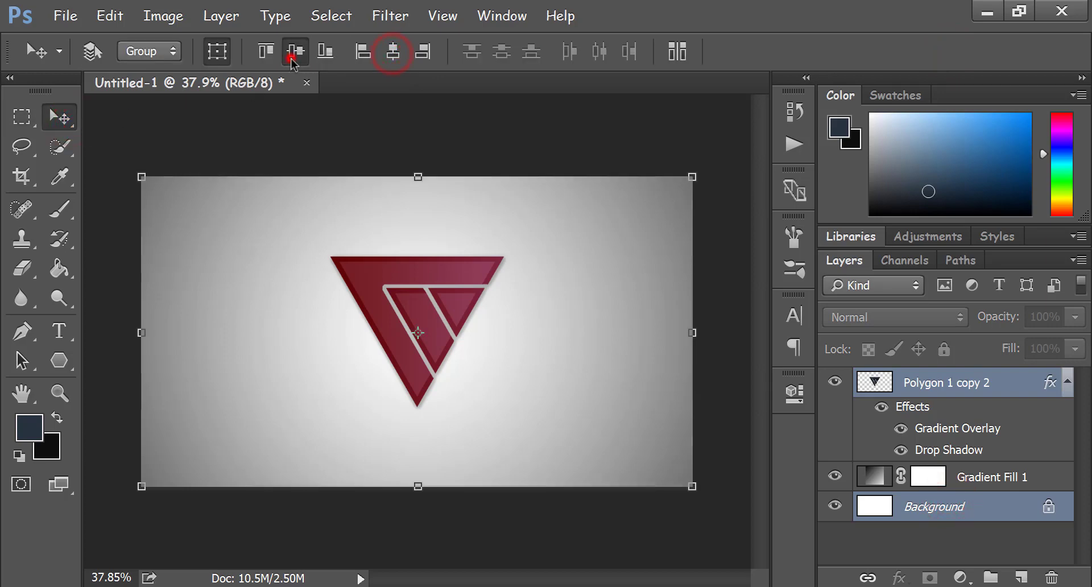
left_click(21, 115)
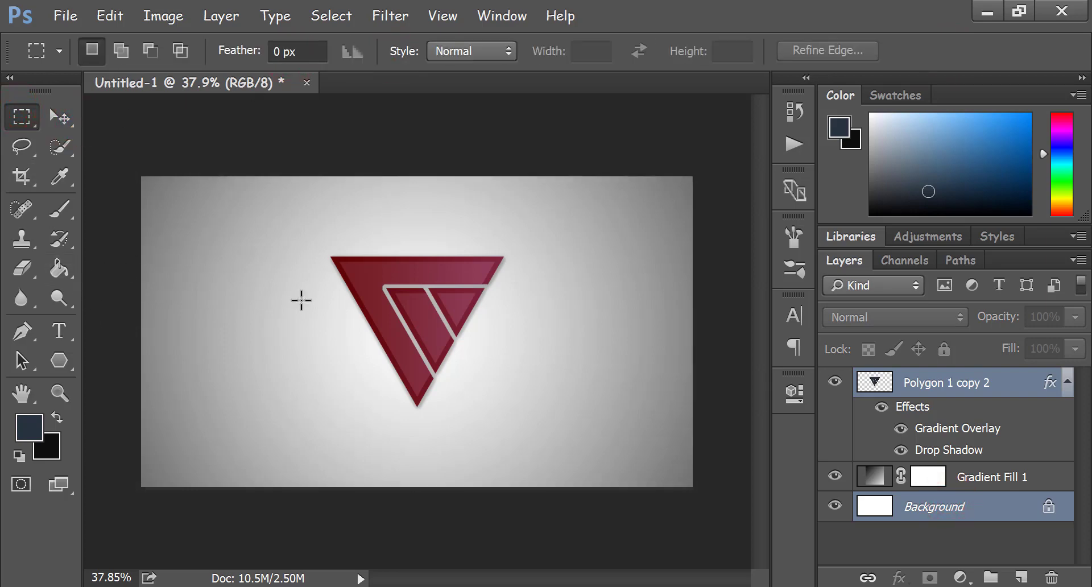
With the Brush tool active, create a new Layer 1 above Polygon 1 copy 2
left_click(60, 210)
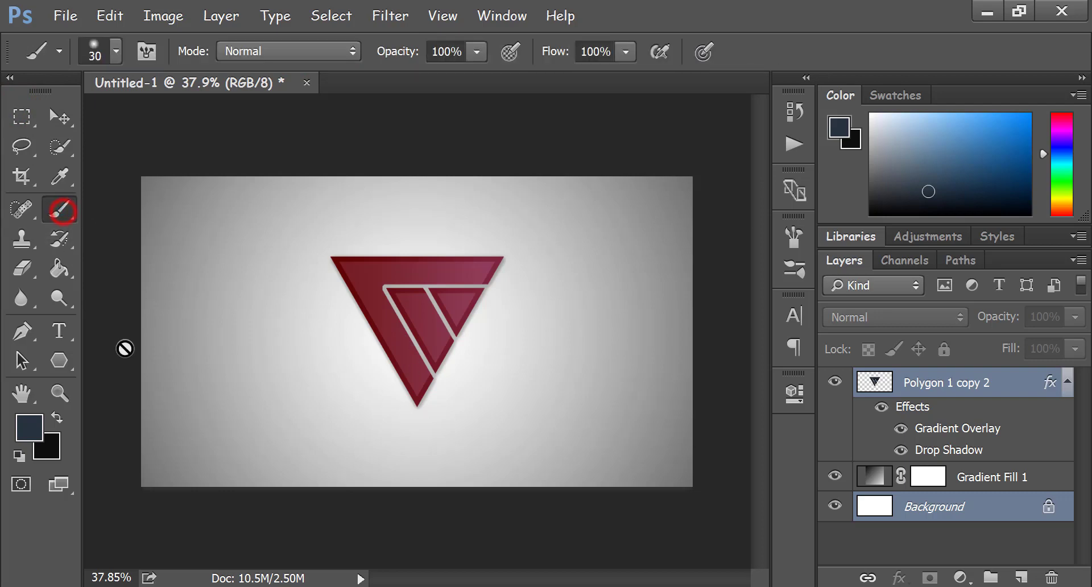
left_click(998, 382)
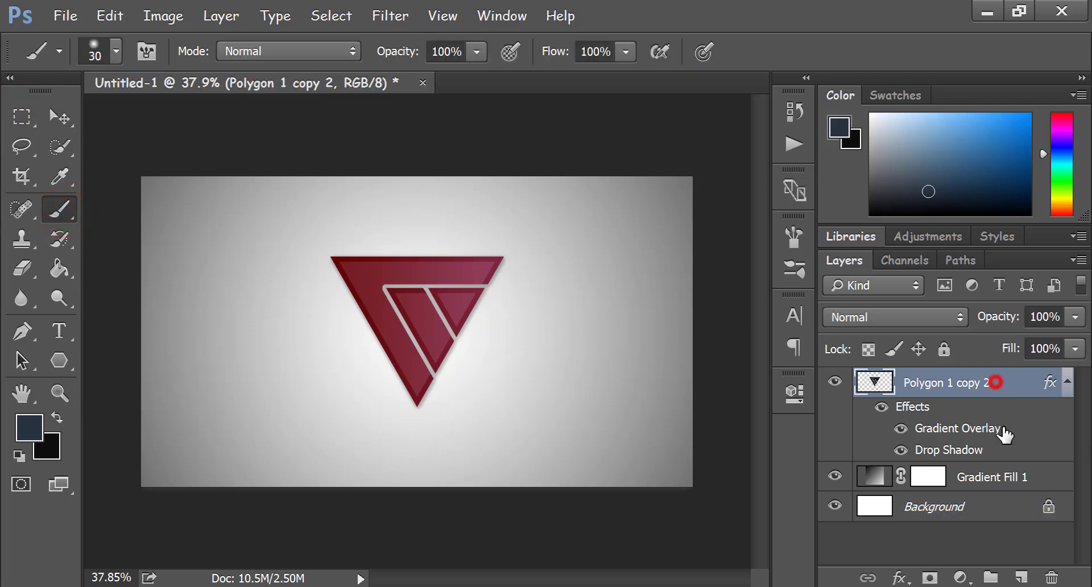
left_click(1023, 577)
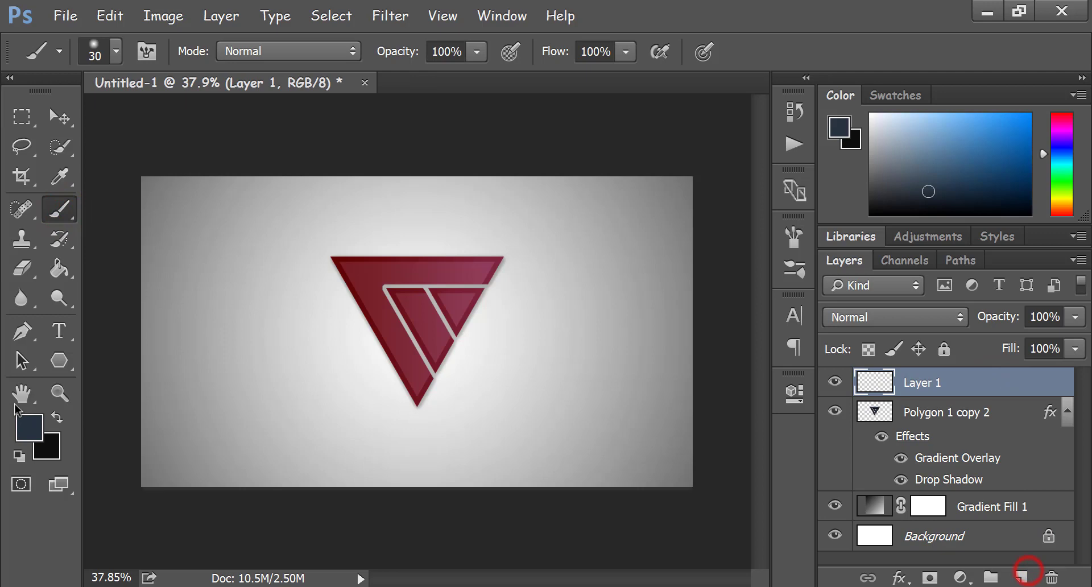
Paint a soft 175 px black dot just below the triangle's tip
left_click(57, 420)
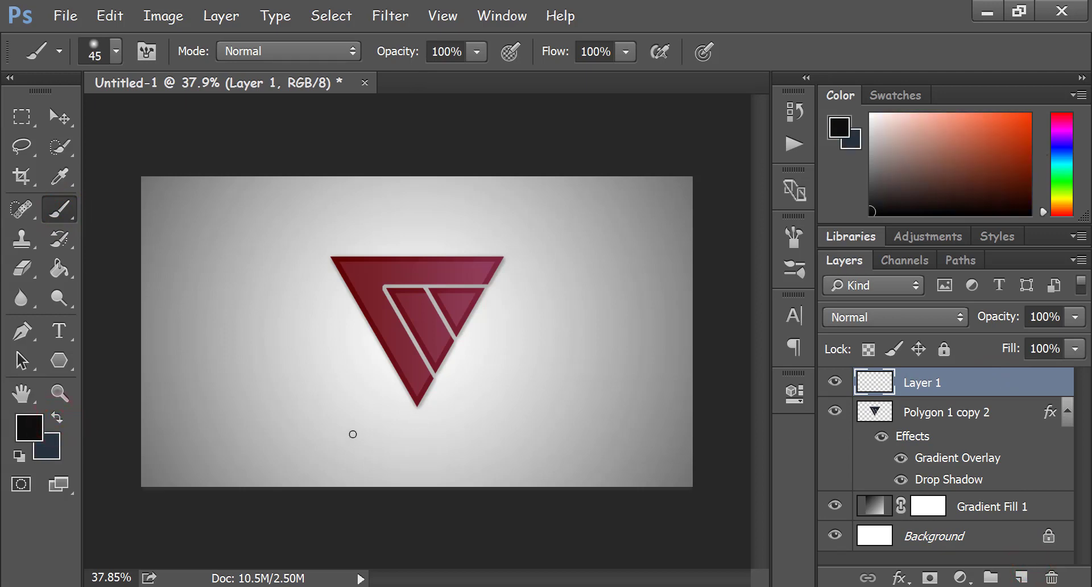
key("bracketright")
key("bracketright")
left_click(414, 430)
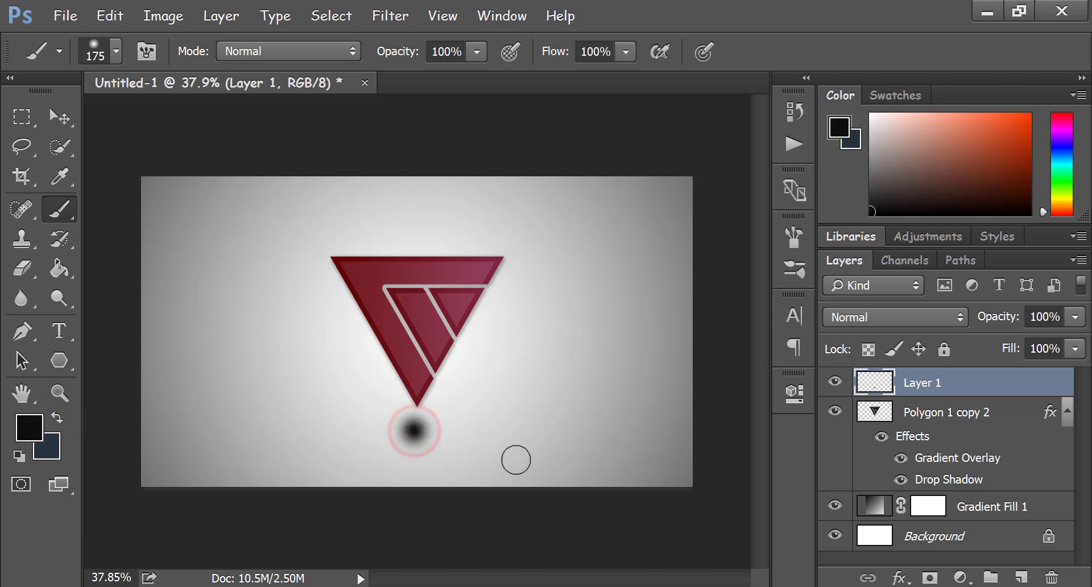
right_click(419, 426)
left_click(419, 427)
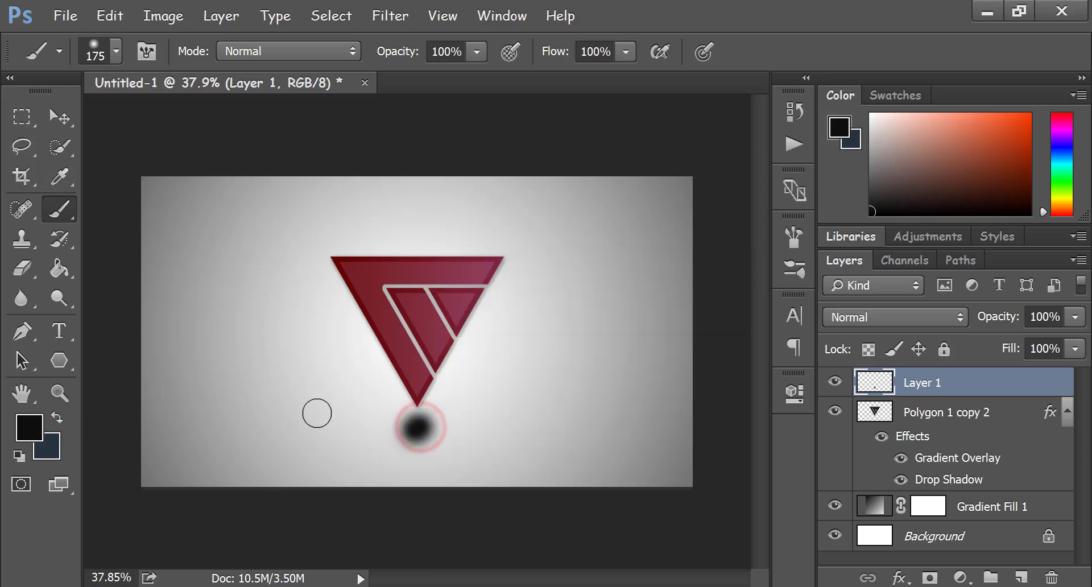
key("super")
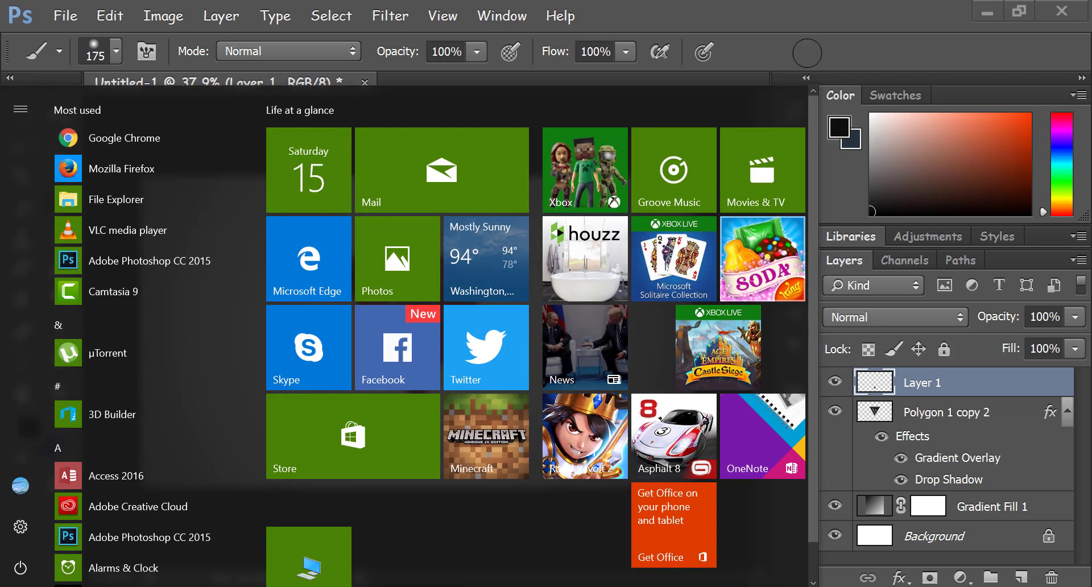
left_click(807, 46)
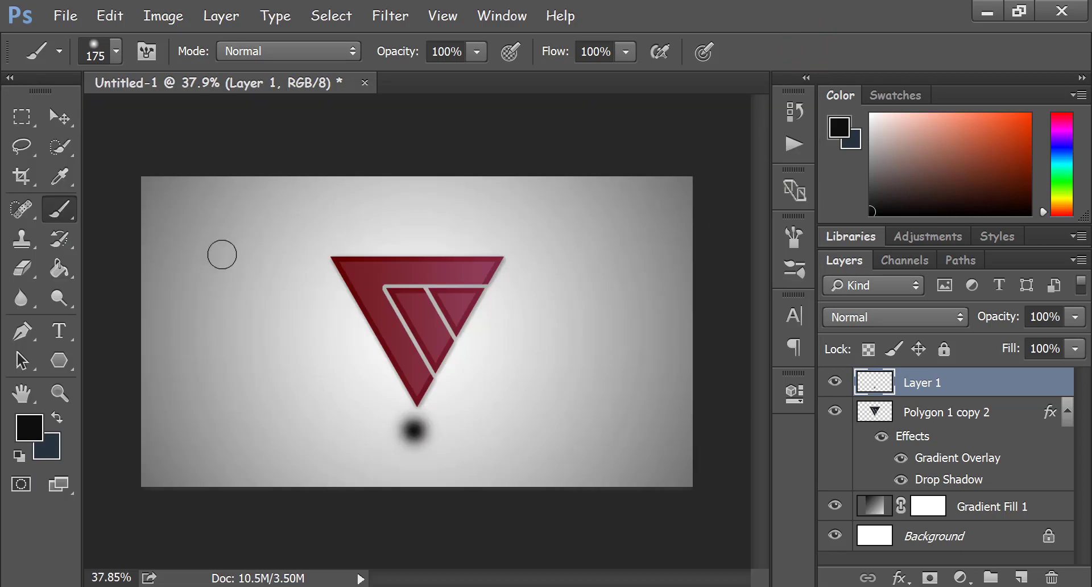
left_click(22, 117)
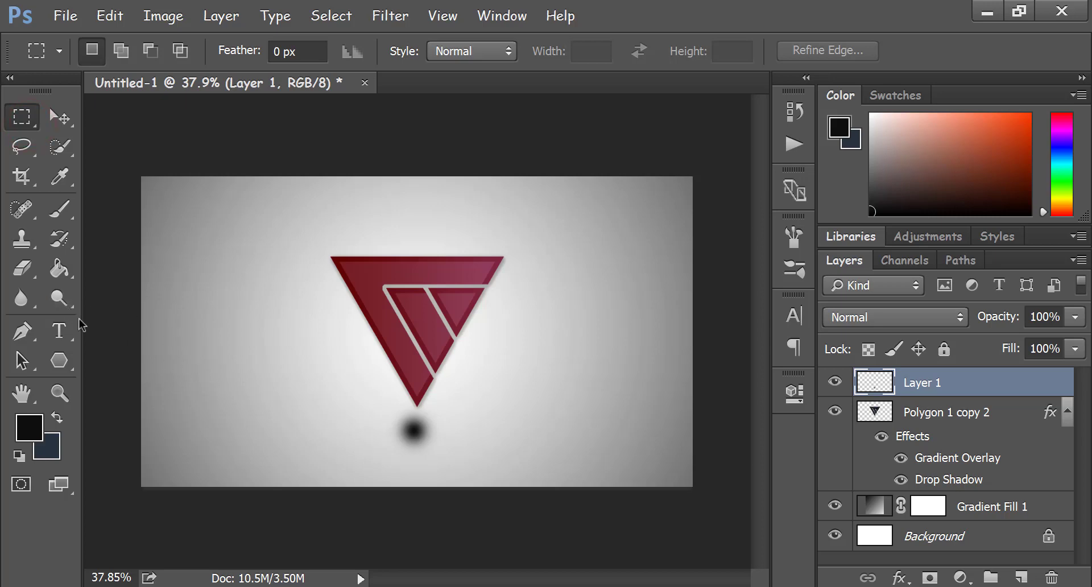
Flatten the black dot into a thin horizontal shadow and nudge it up toward the tip
right_click(403, 431)
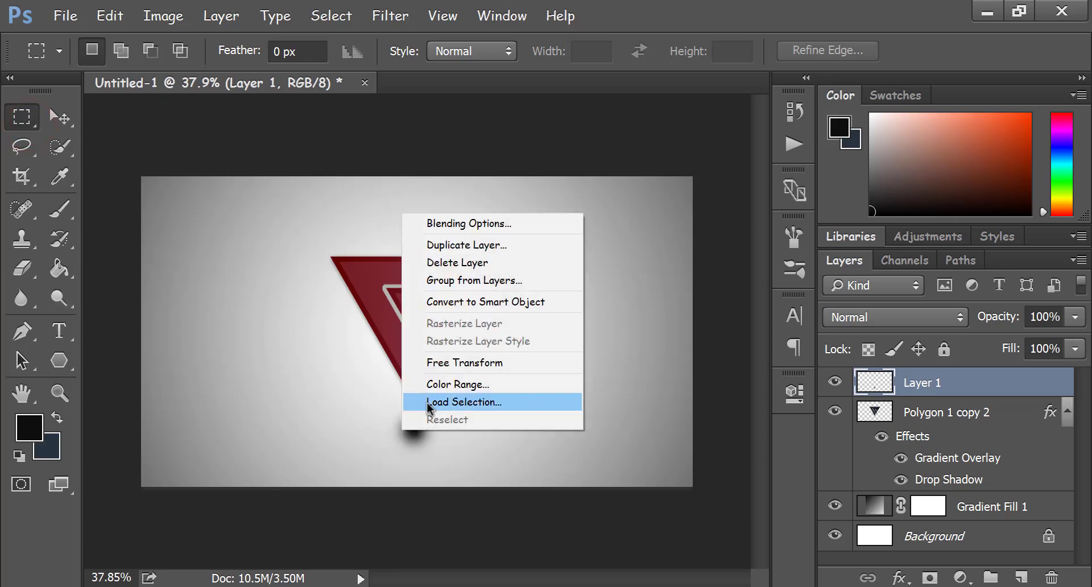
left_click(461, 363)
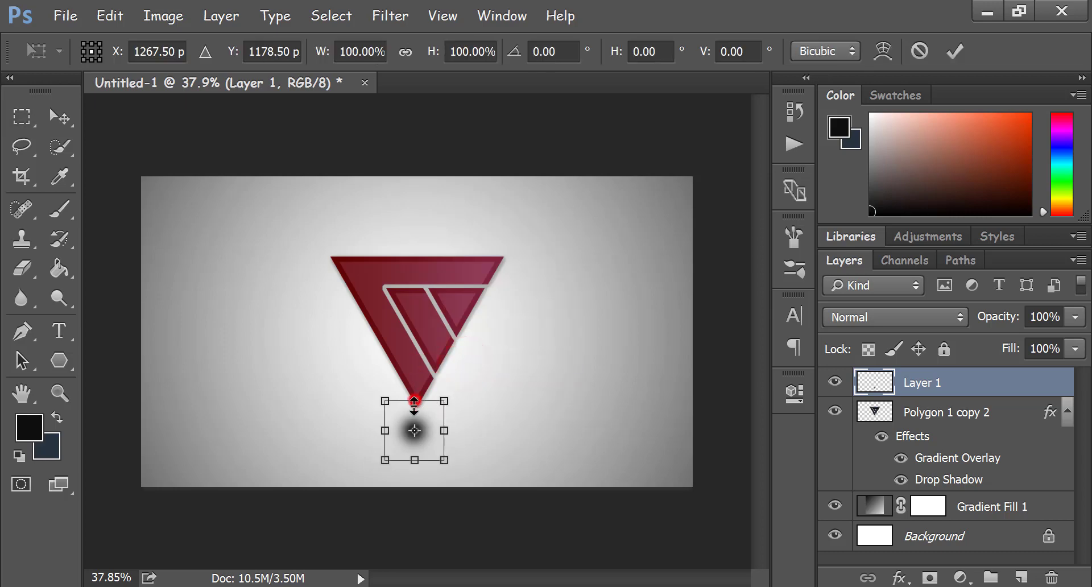
mouse_move(415, 401)
left_mouse_down()
mouse_move(419, 457)
mouse_move(431, 458)
left_mouse_up()
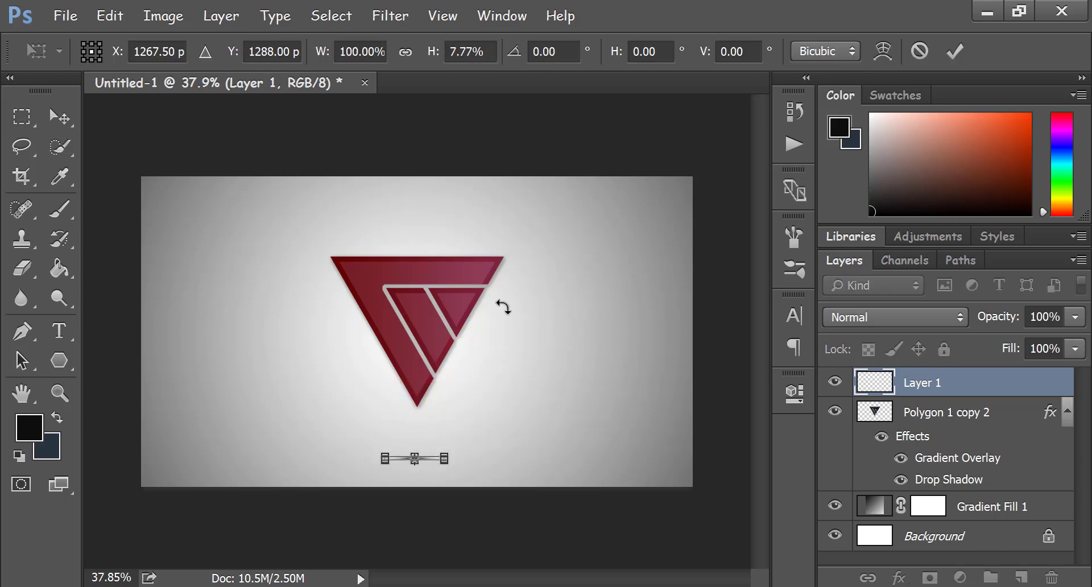
key("shift+Up")
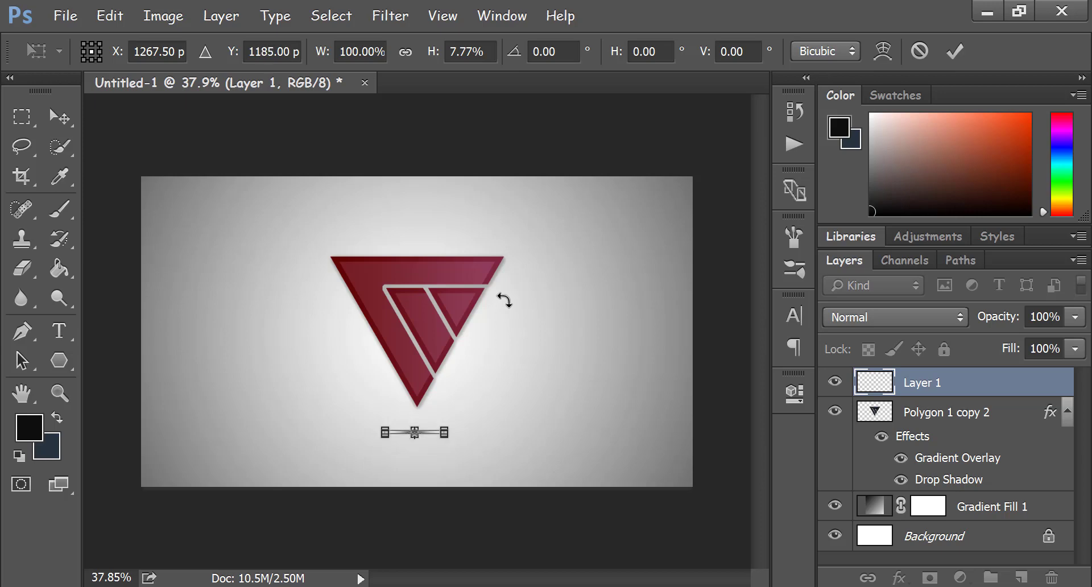
left_click(953, 50)
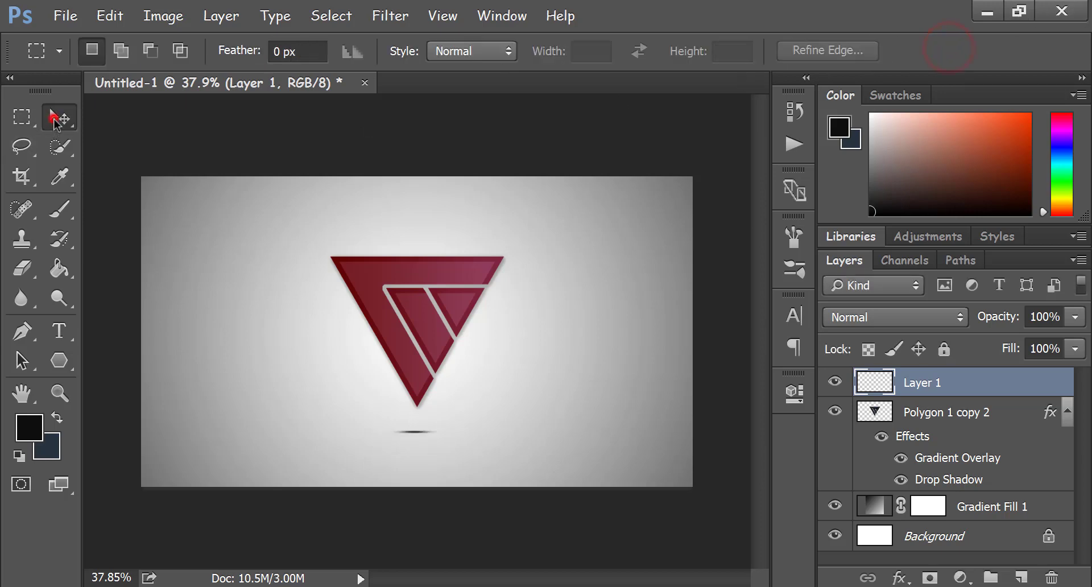
left_click(56, 119)
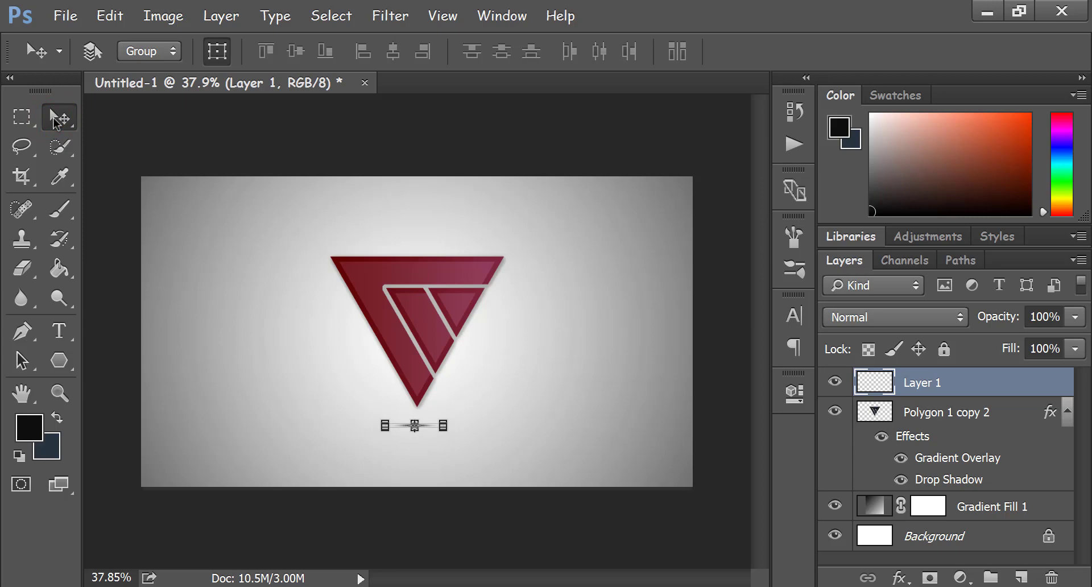
key("shift+Up")
key("shift+Up")
key("shift+Right")
key("shift+Up")
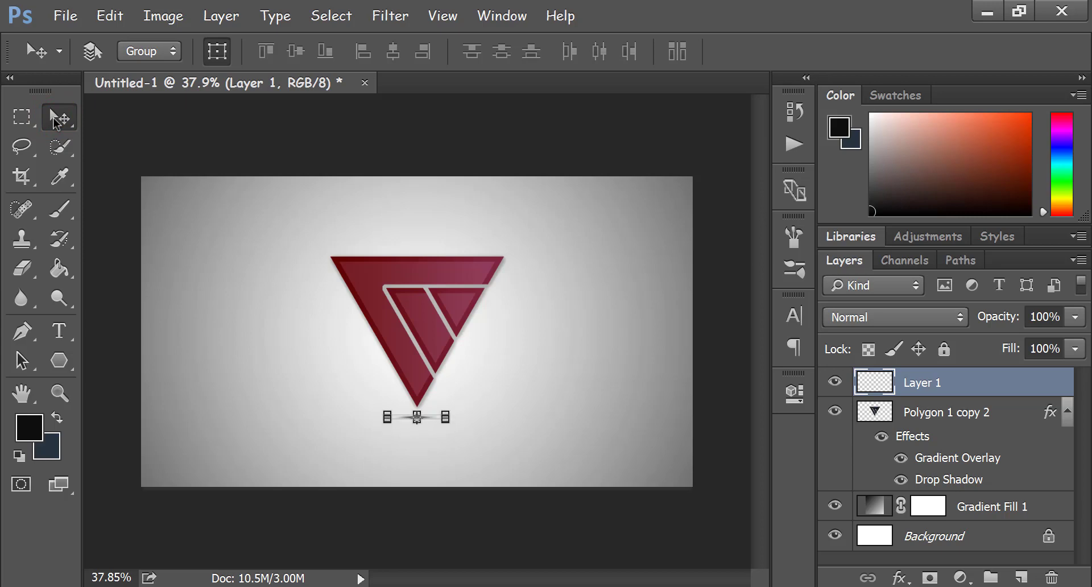
Narrow the shadow to about 81% width and nudge it slightly right
left_click(14, 115)
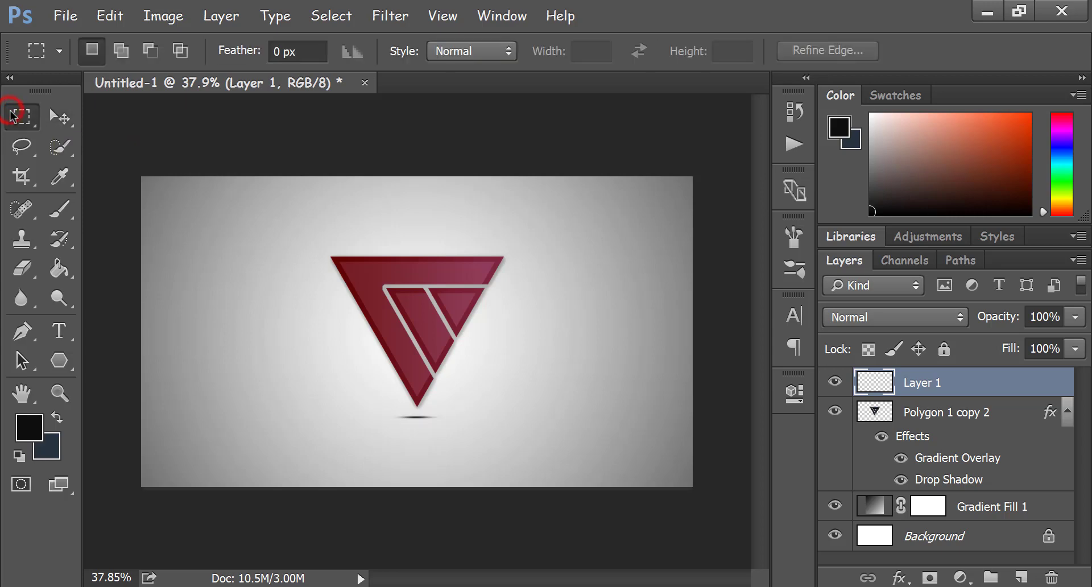
left_click(59, 117)
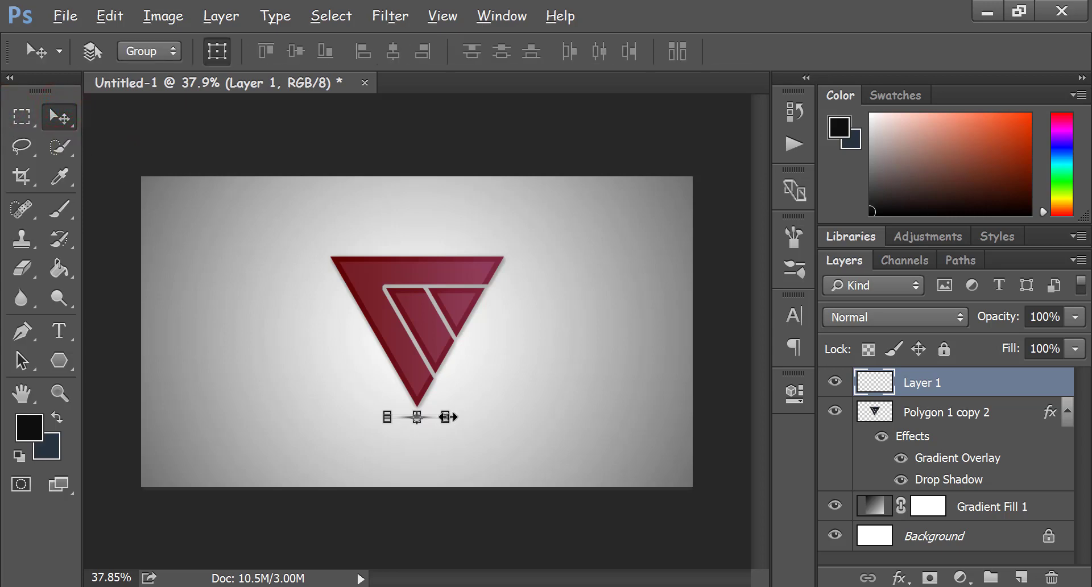
left_click_drag(448, 417, 439, 417)
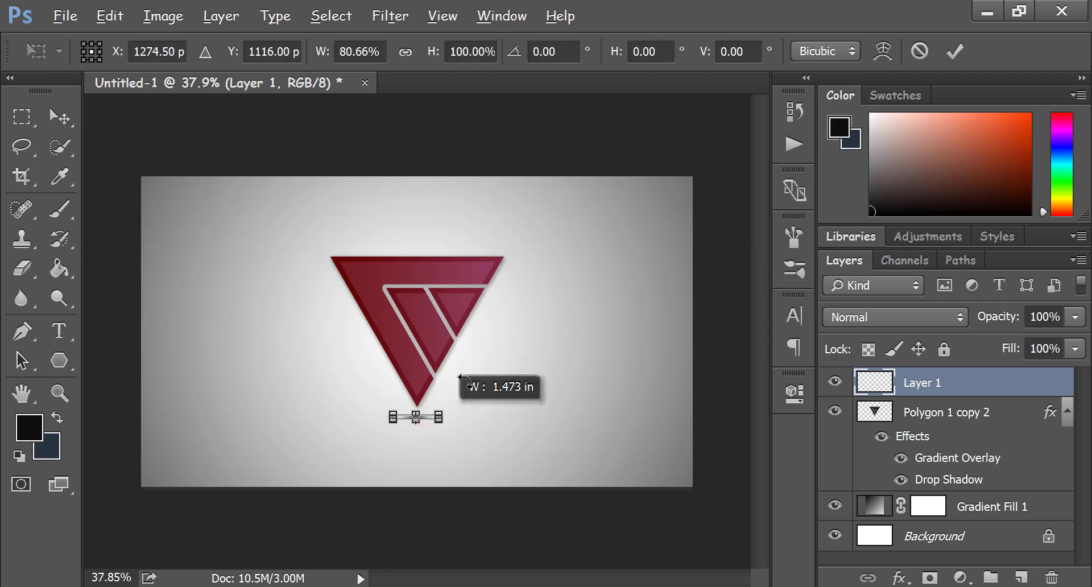
key("Right")
key("Right")
key("Right")
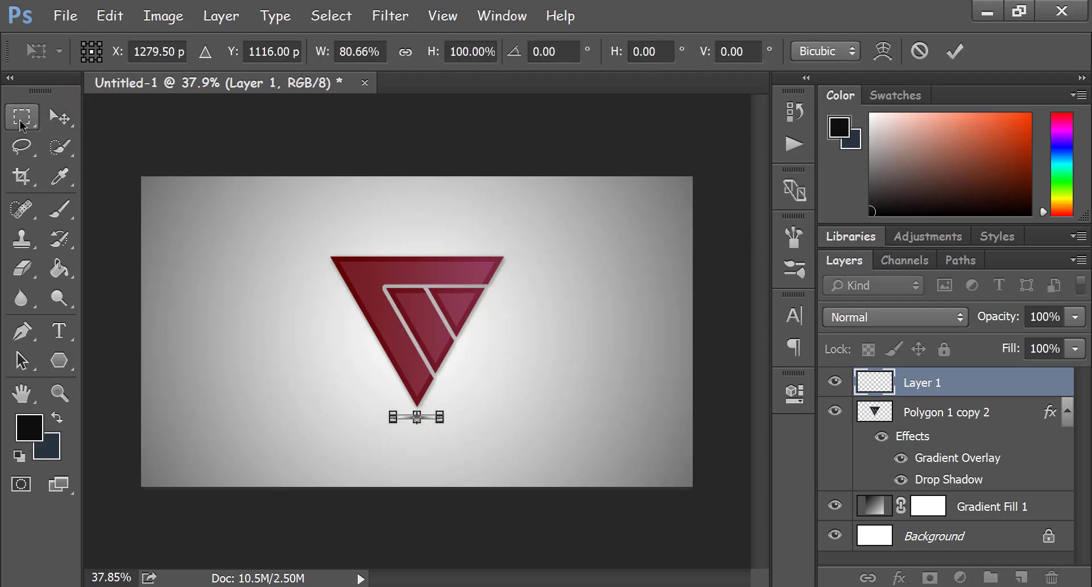
left_click(949, 52)
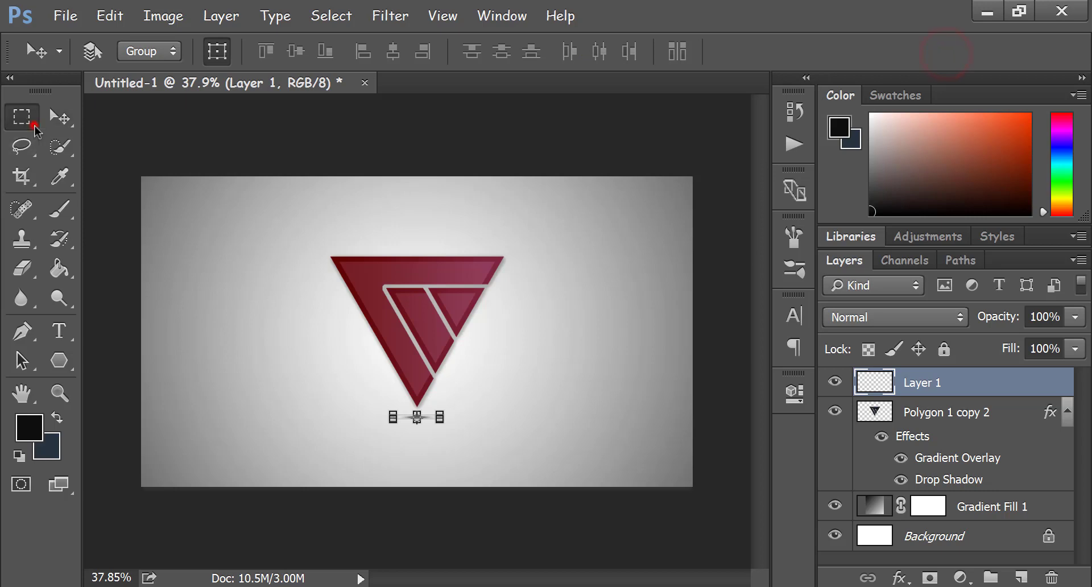
left_click(35, 130)
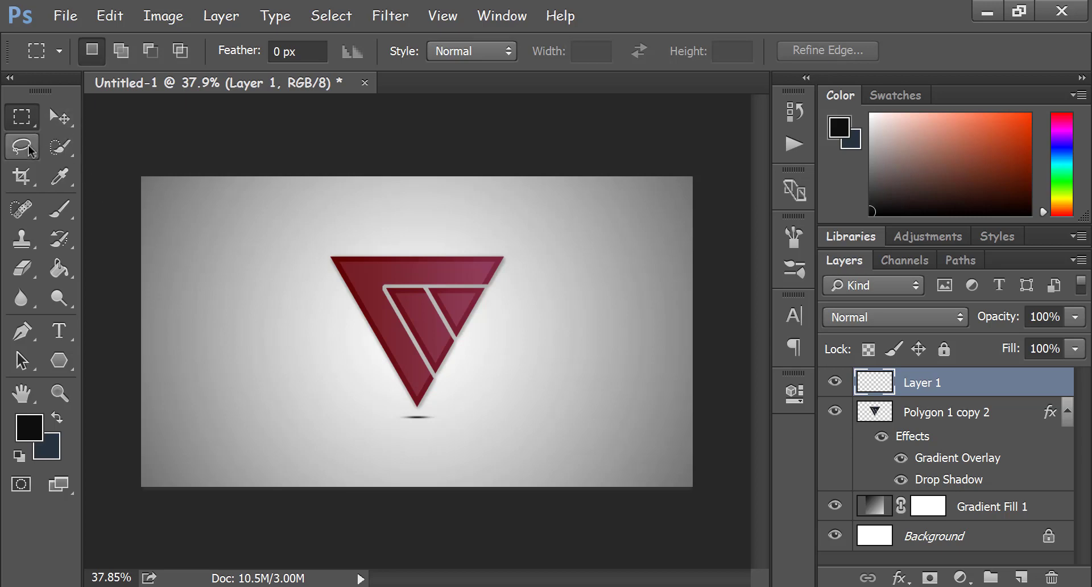
Add 'COMPANY NAME' in Impact at 41 pt, centred beneath the logo's shadow
left_click(59, 331)
left_click(359, 437)
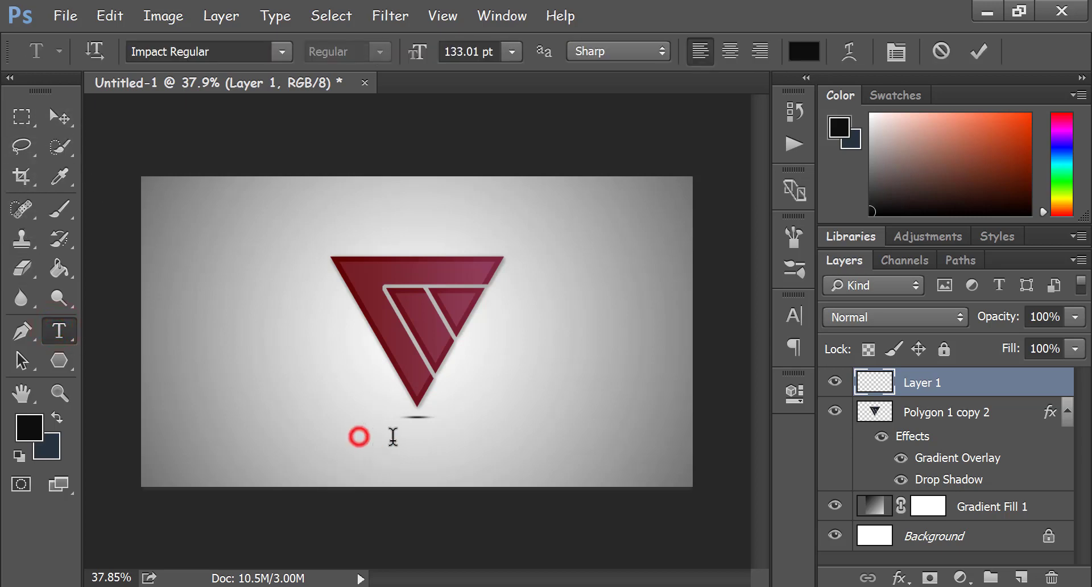
left_click_drag(421, 50, 271, 44)
type("COMPANY")
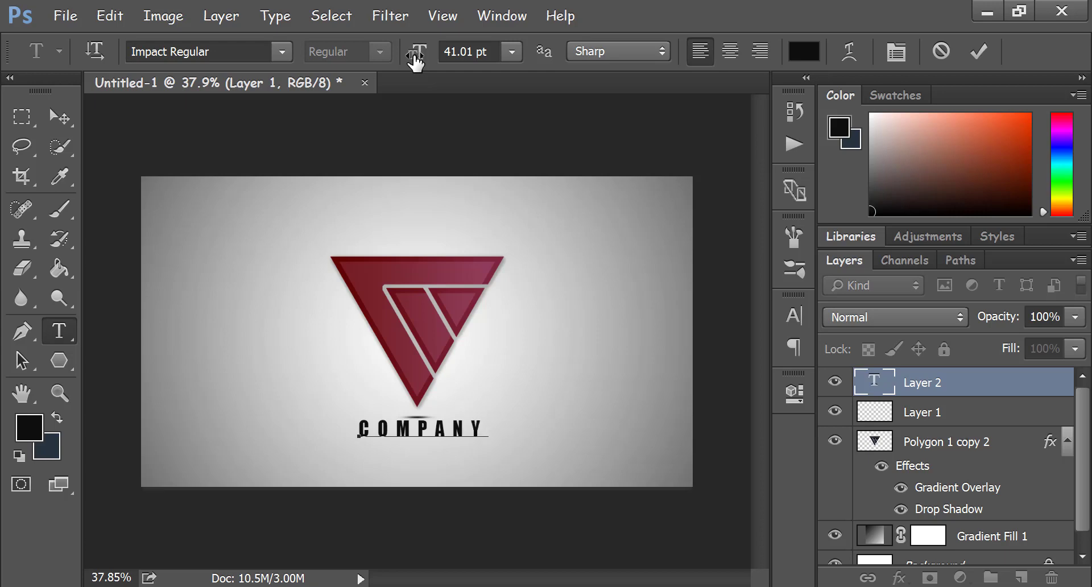
type(" NAME")
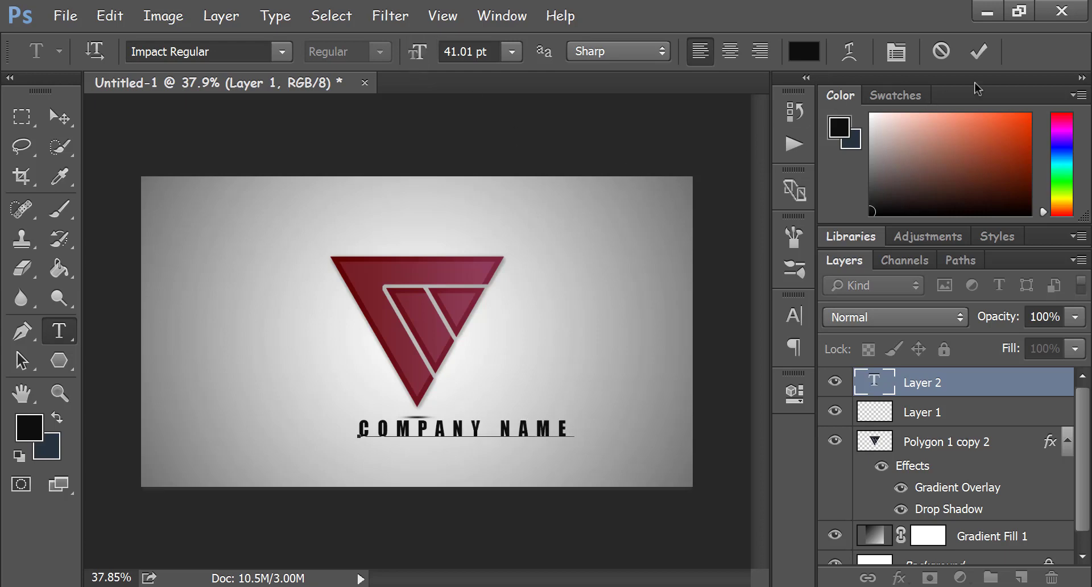
left_click(977, 51)
left_click(61, 121)
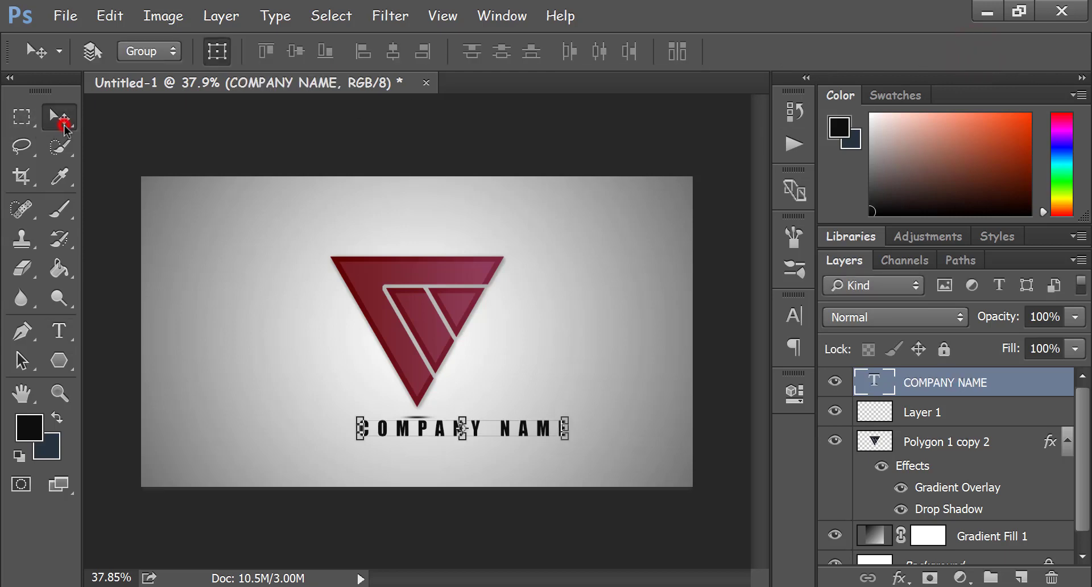
mouse_move(500, 437)
left_mouse_down()
mouse_move(451, 454)
mouse_move(448, 445)
left_mouse_up()
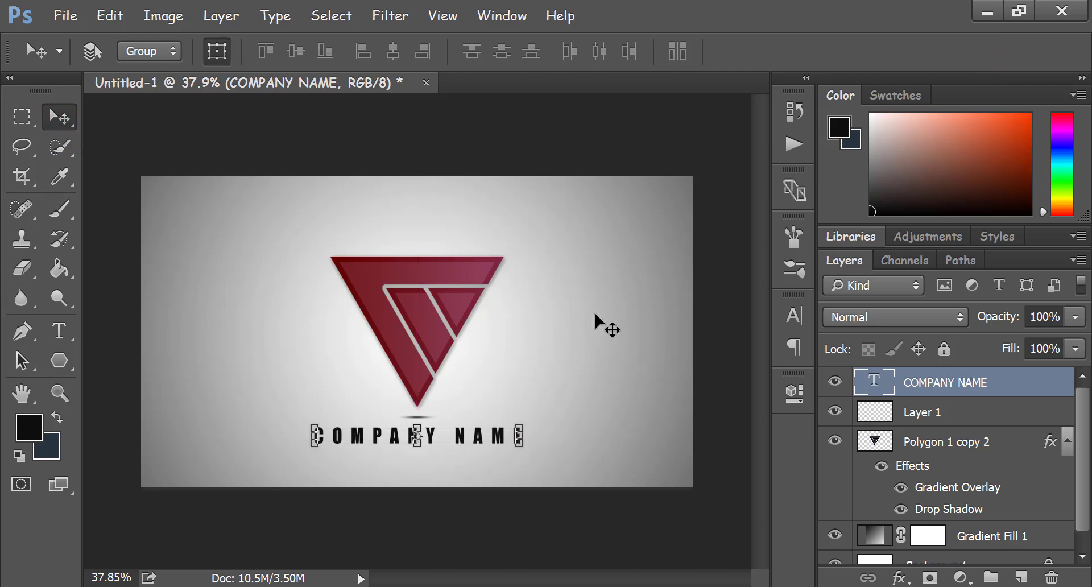
key("Down")
key("Down")
key("Down")
key("Down")
key("Down")
key("Down")
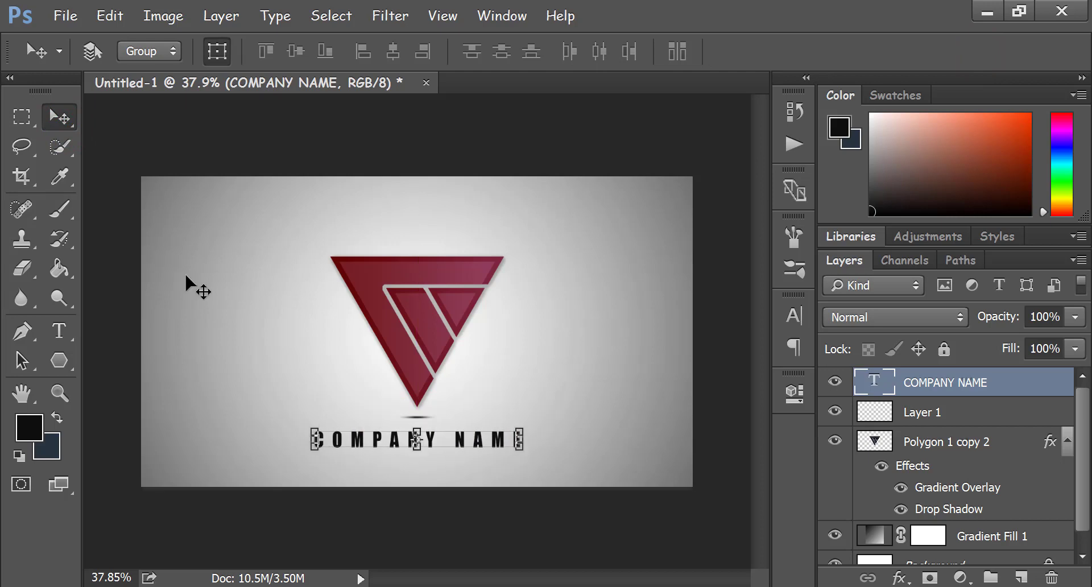
Change the COMPANY NAME font to advent Light1
left_click(21, 117)
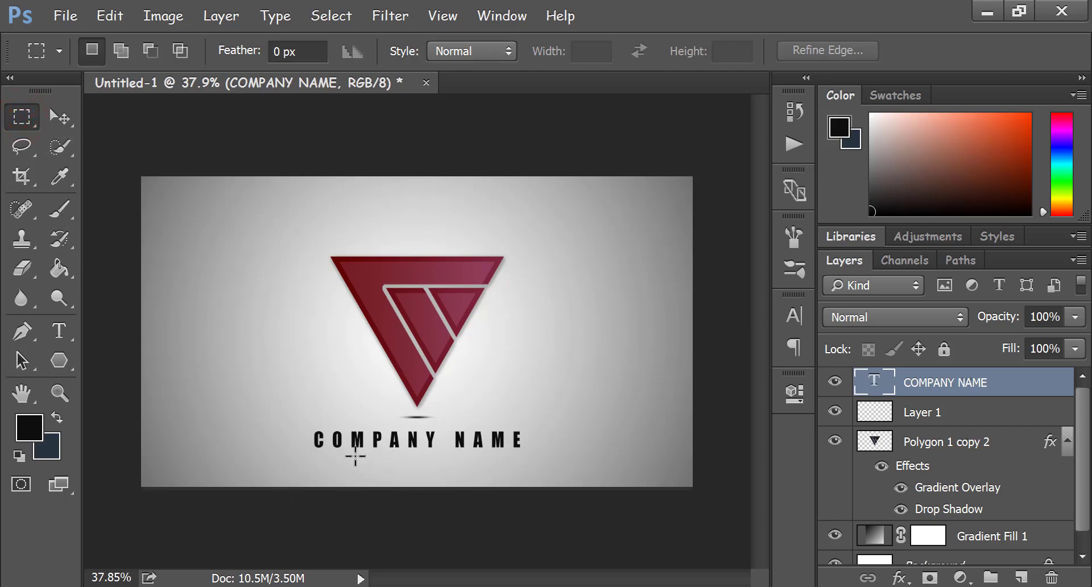
left_click(59, 330)
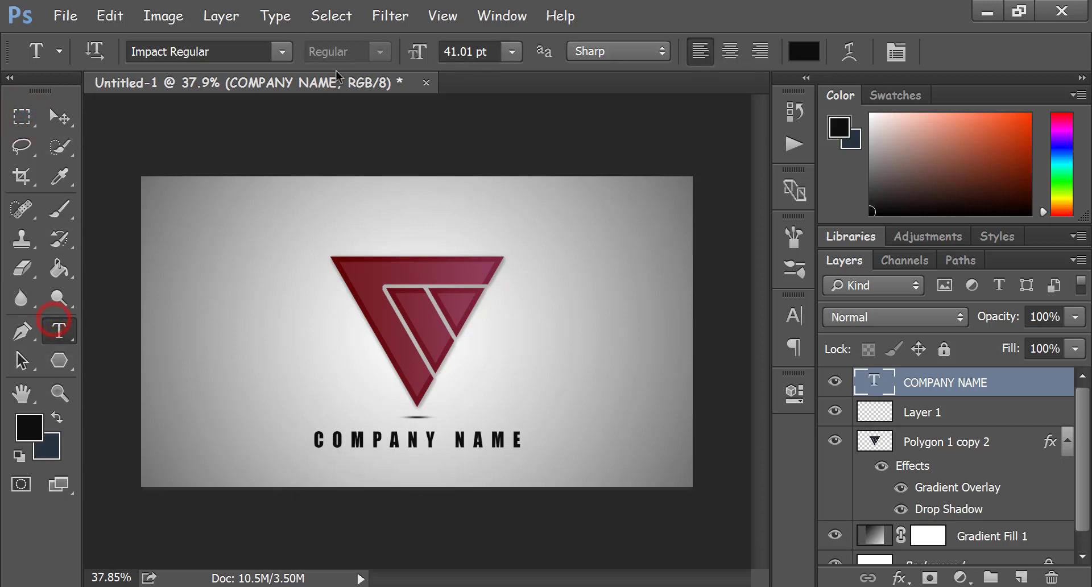
left_click(215, 54)
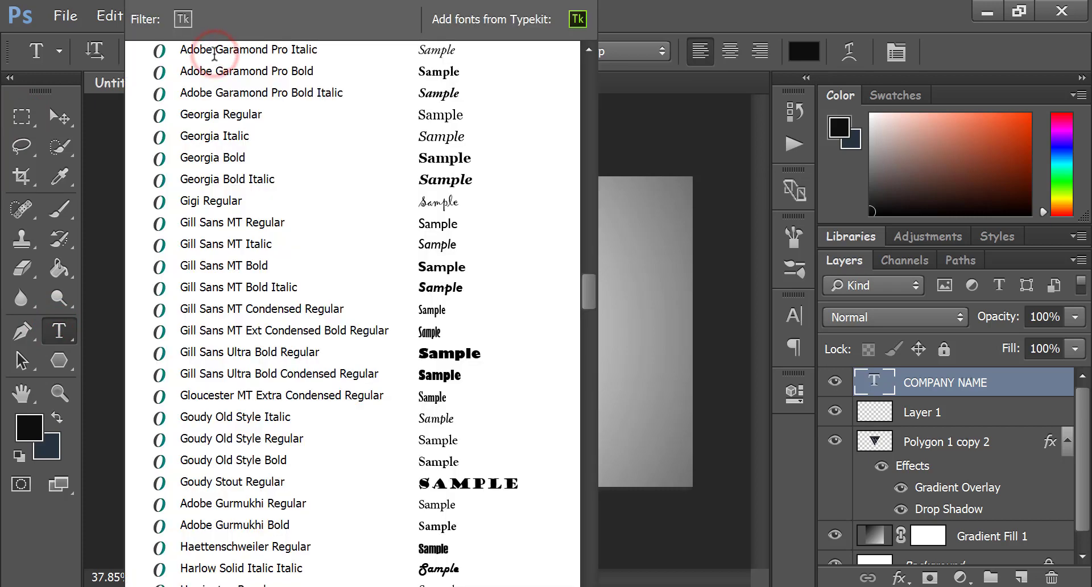
type("advent")
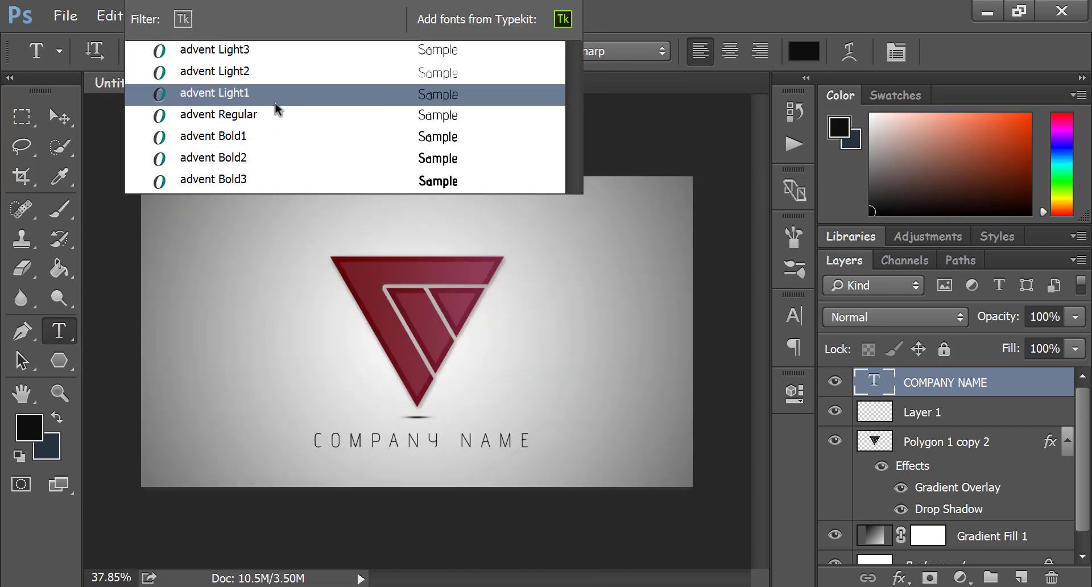
left_click(276, 100)
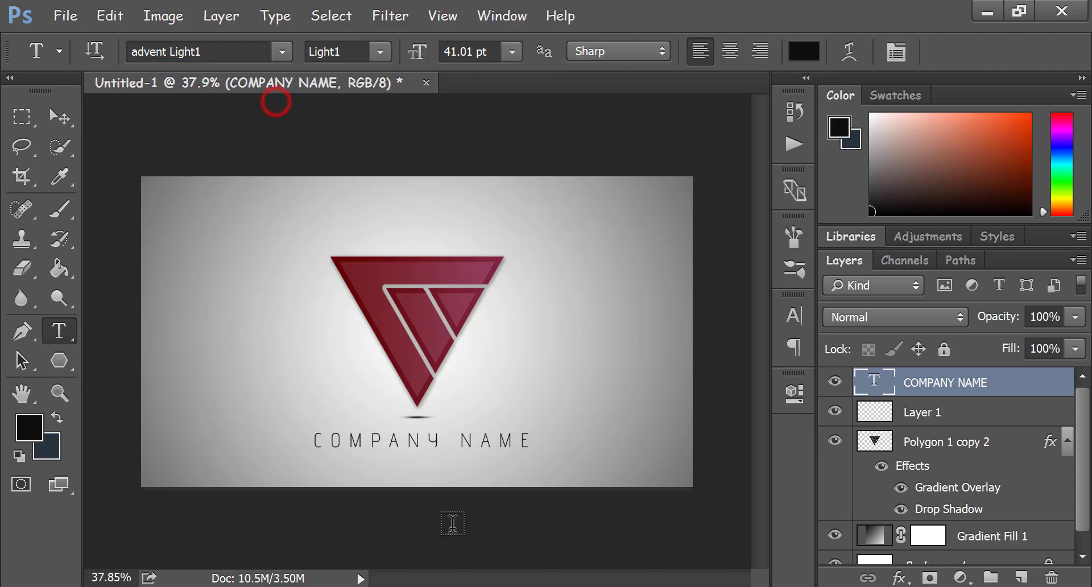
Type the 'DESIGNED BY' credit with the designer's name beneath COMPANY NAME
left_click(340, 462)
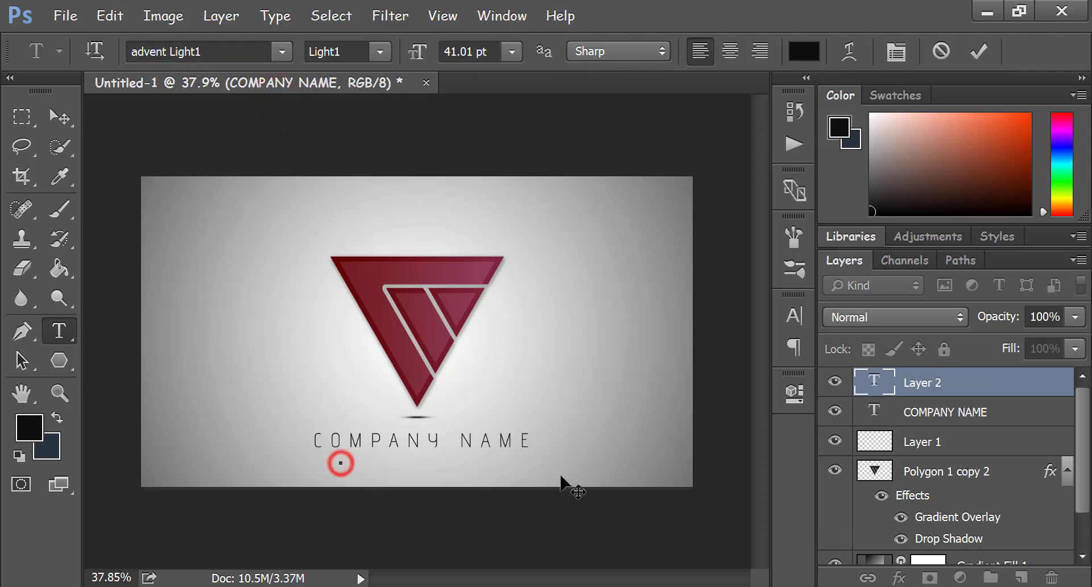
type("DESIGNED BY FOYSAL")
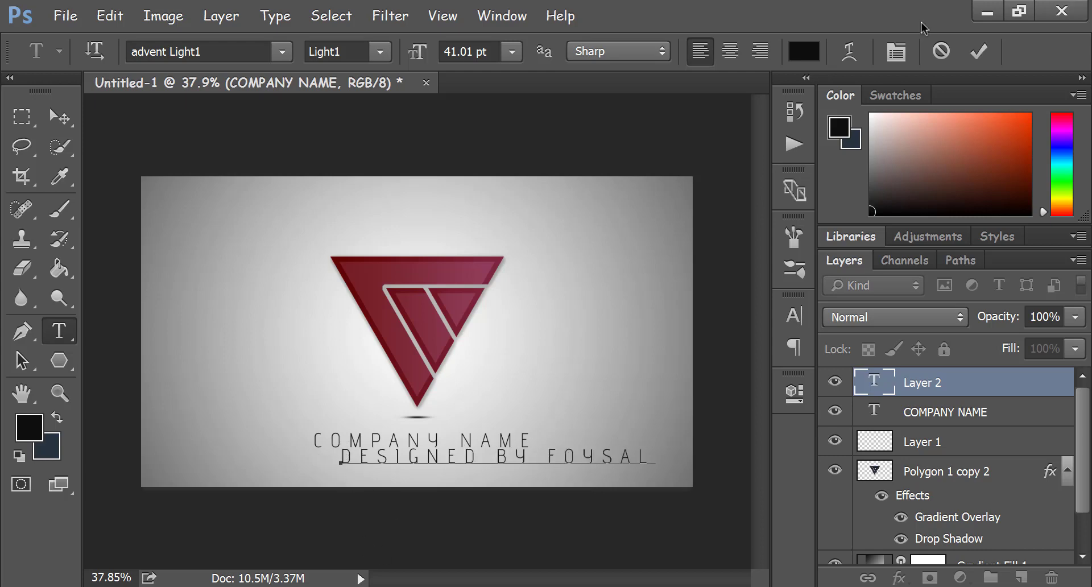
left_click(979, 52)
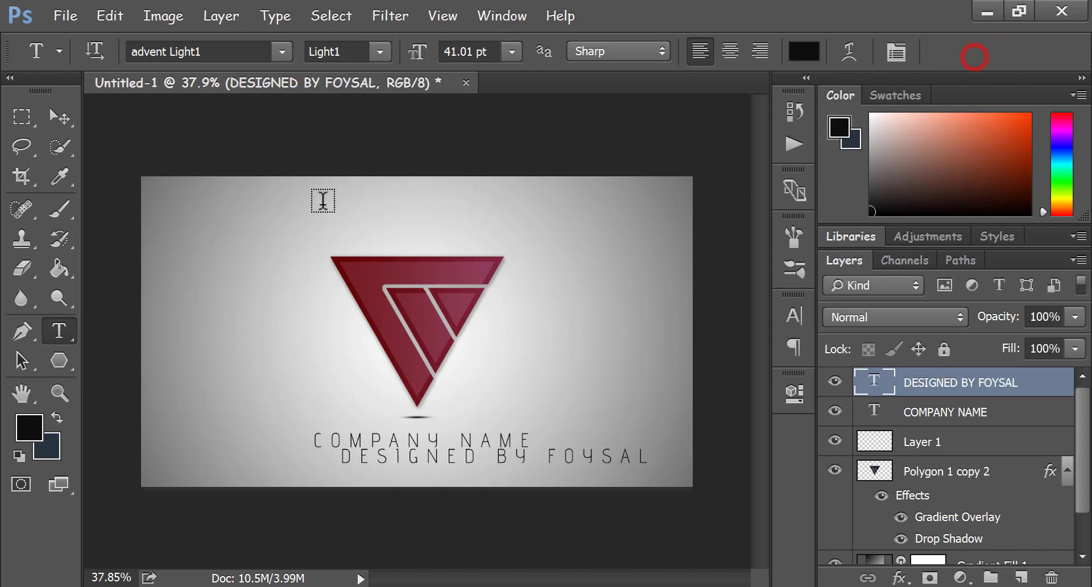
left_click(60, 117)
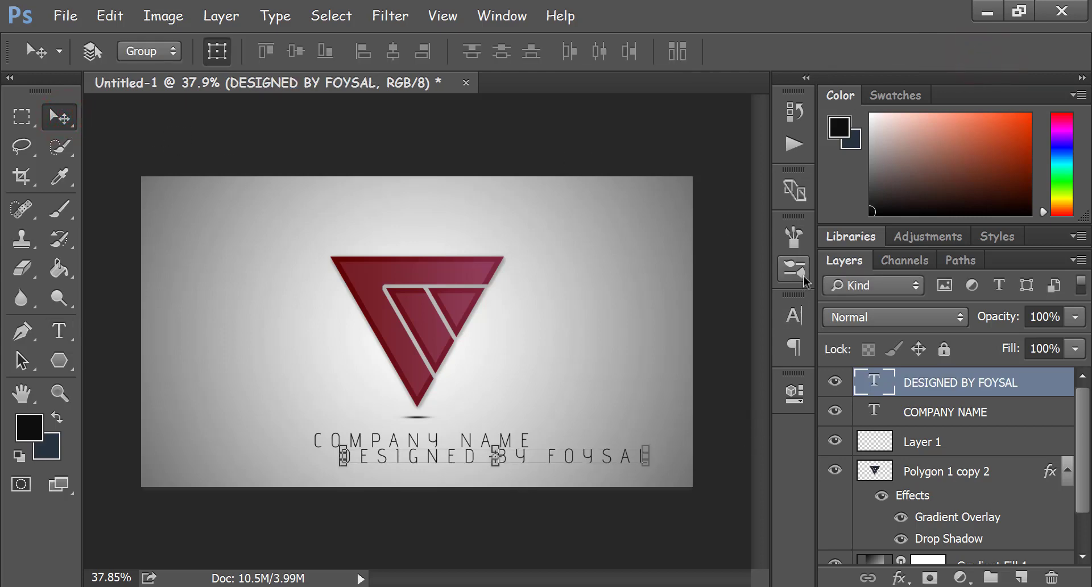
Give the credit line 30.01 pt size, 220 tracking and 99% vertical scale, left-aligned under COMPANY NAME
left_click(798, 312)
left_click_drag(665, 392, 638, 396)
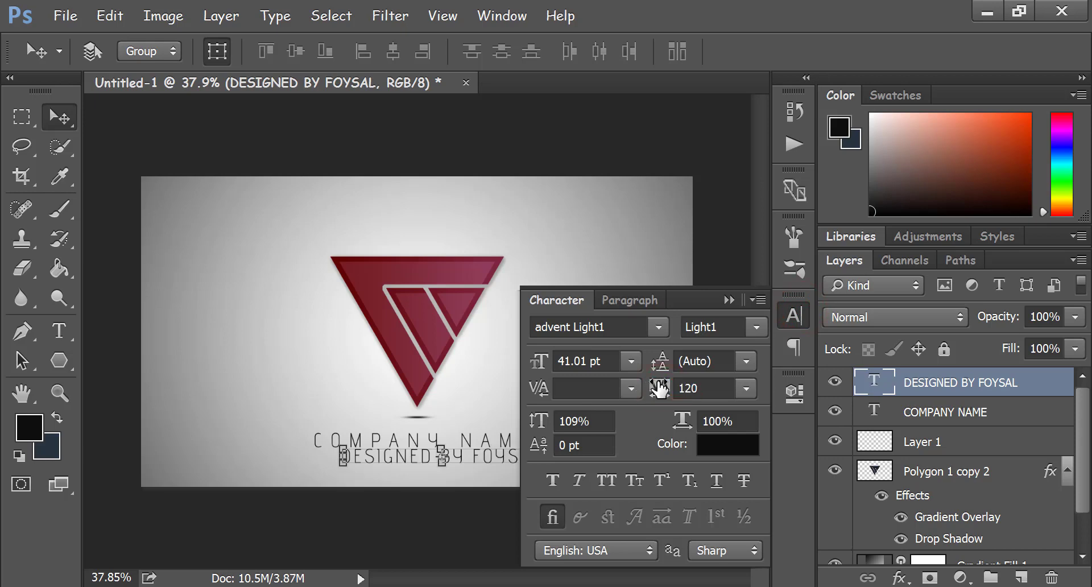
left_click_drag(536, 361, 531, 369)
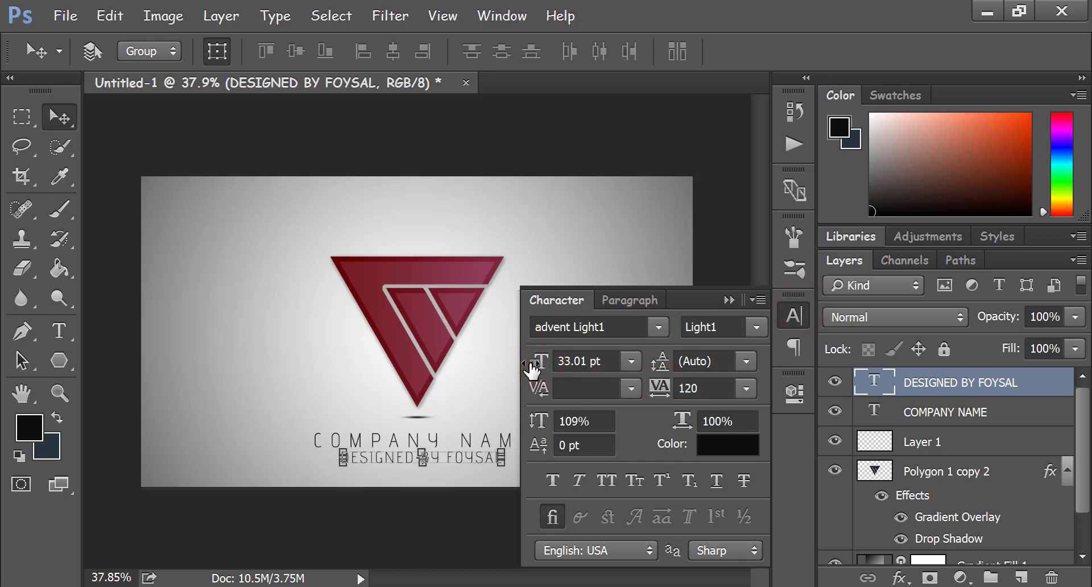
left_click_drag(541, 424, 533, 426)
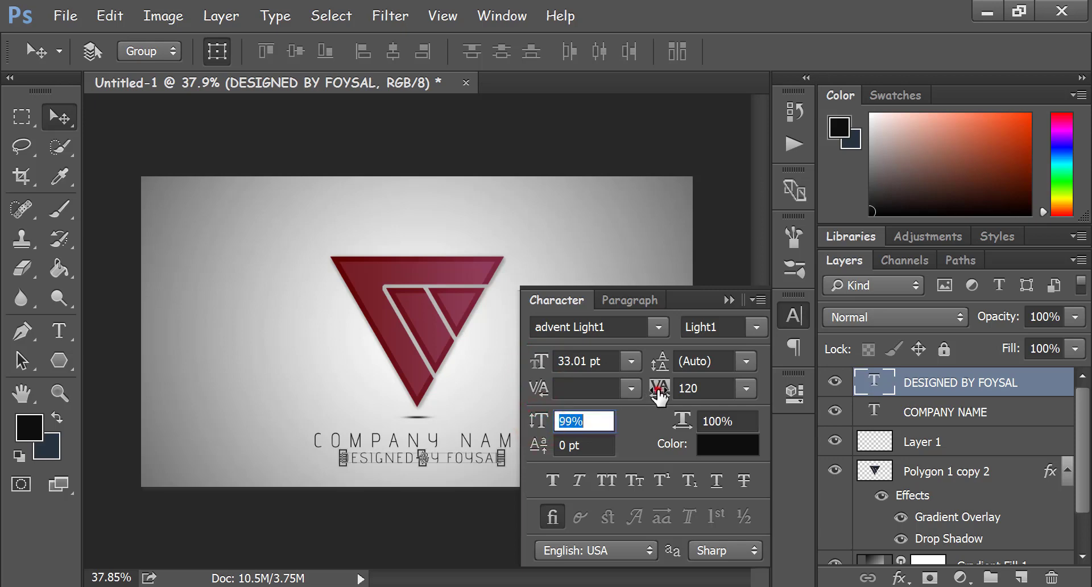
left_click_drag(657, 391, 660, 393)
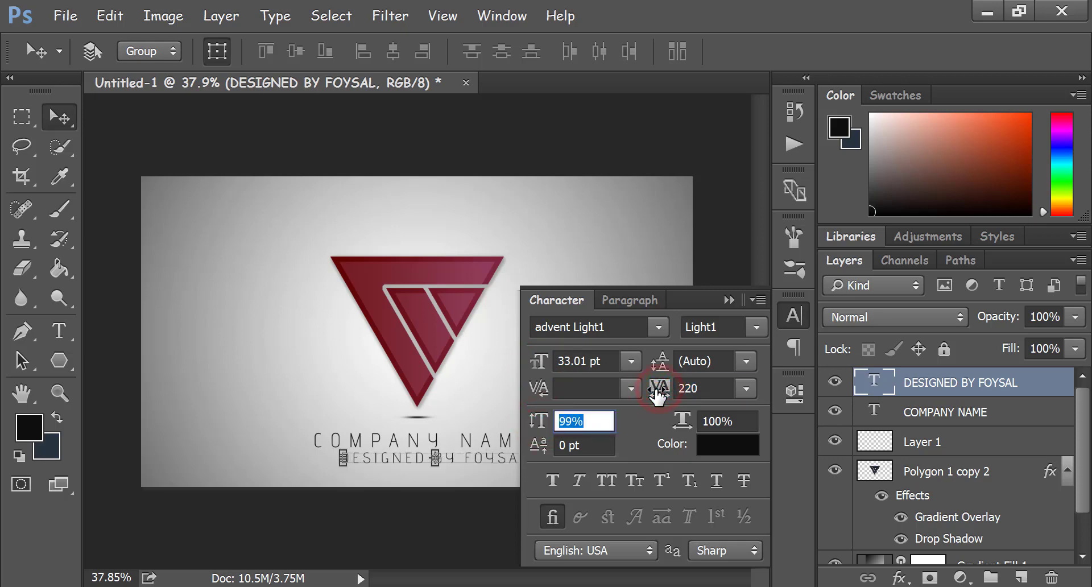
left_click_drag(545, 366, 542, 367)
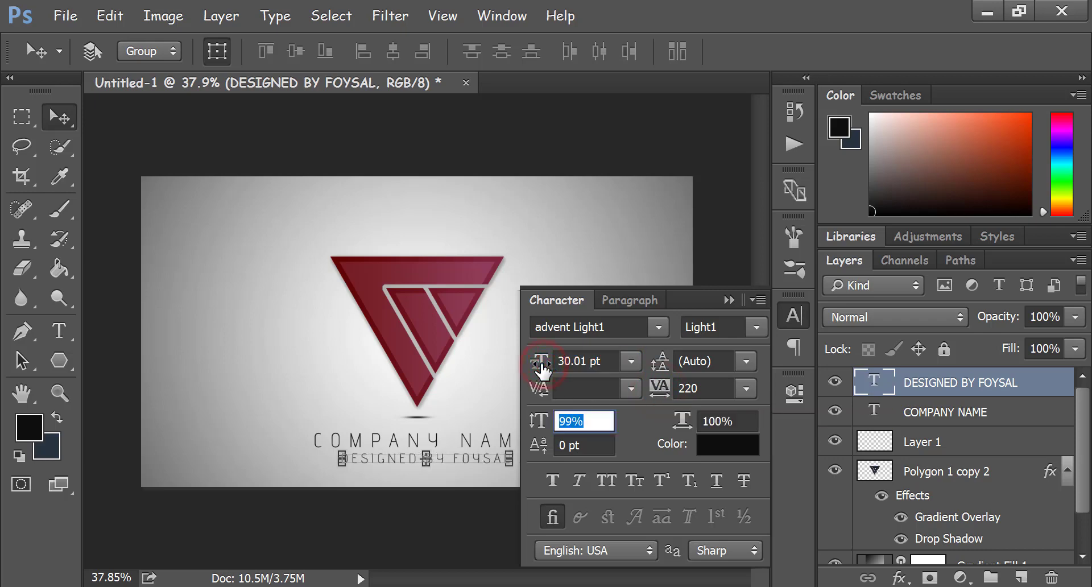
left_click(799, 315)
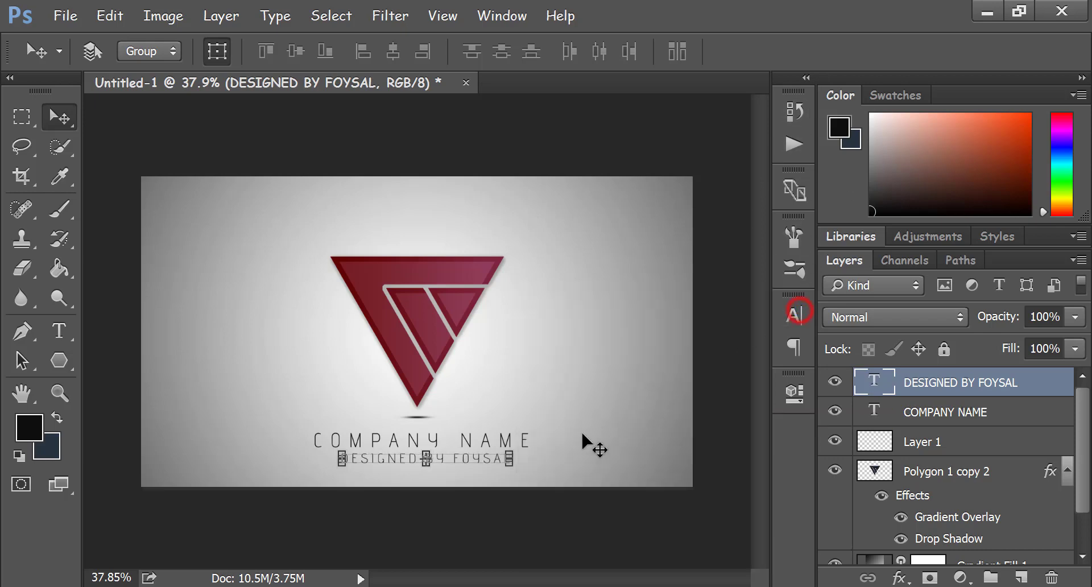
left_click_drag(391, 461, 374, 462)
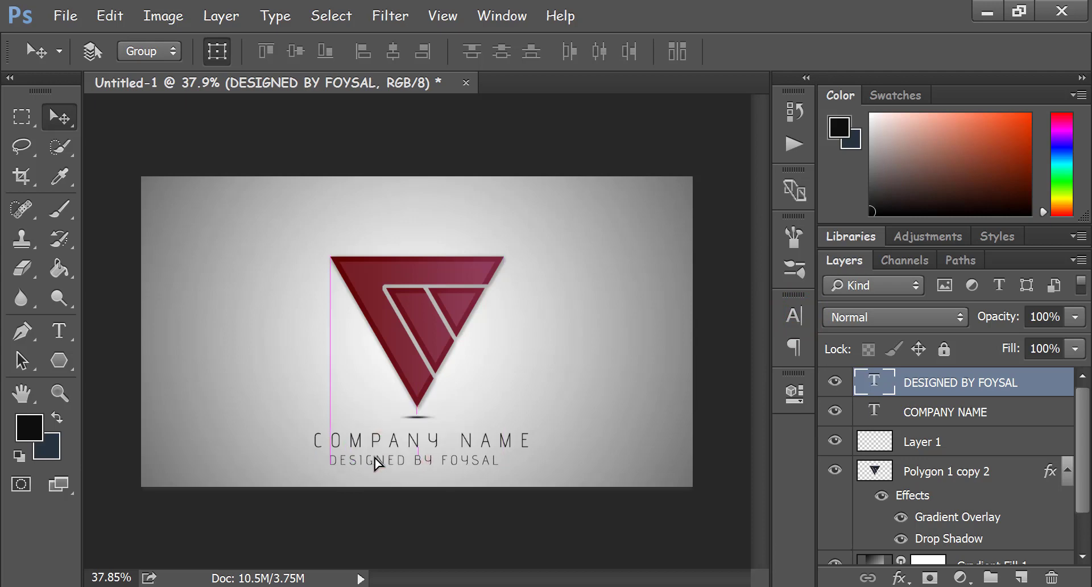
key("m")
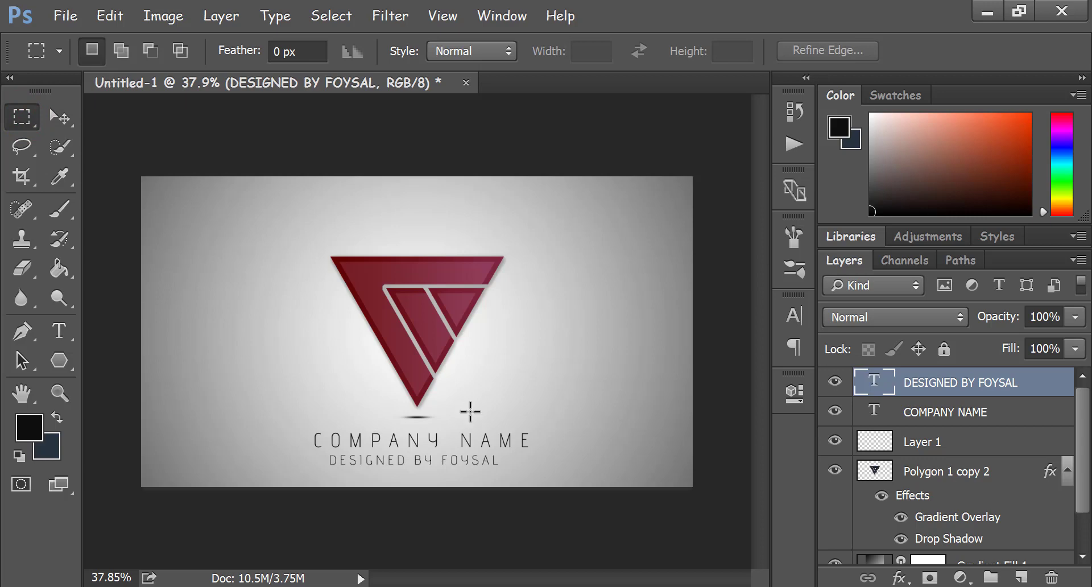
Recolour the COMPANY NAME text with maroon sampled from the triangle logo
left_click(1003, 411)
left_click(58, 331)
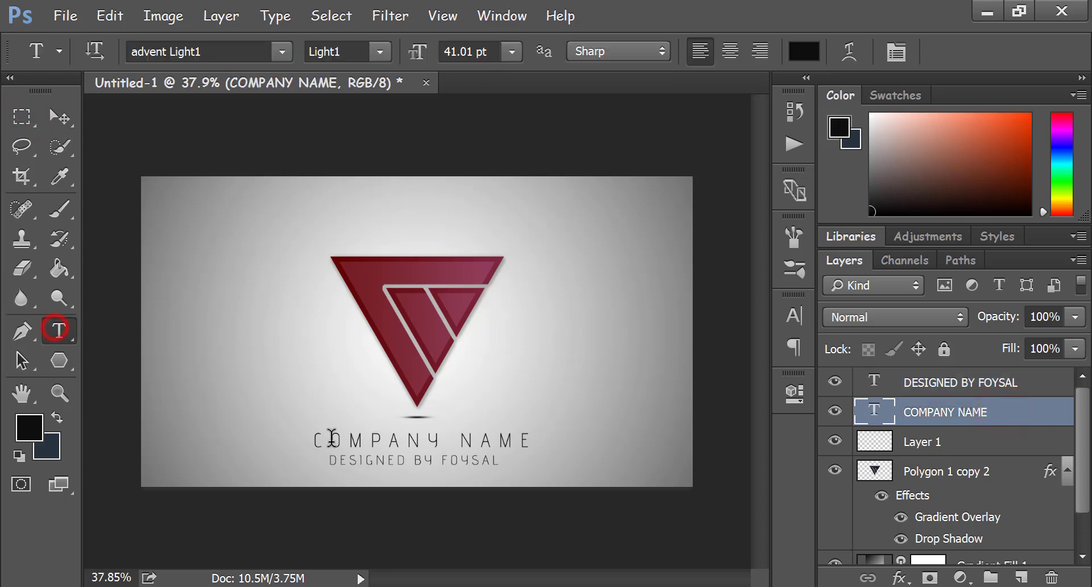
left_click_drag(316, 444, 535, 431)
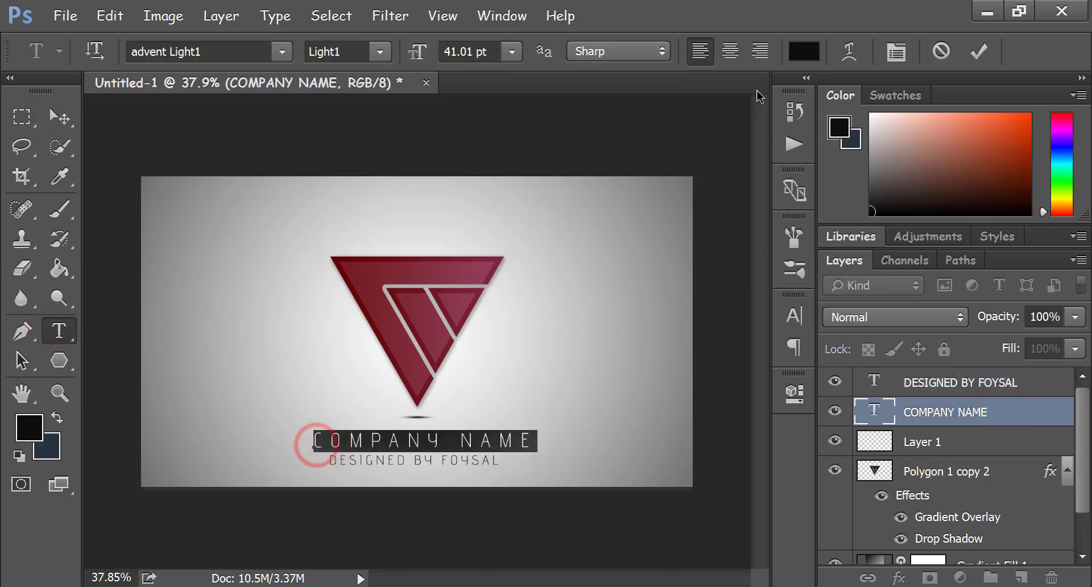
left_click(802, 51)
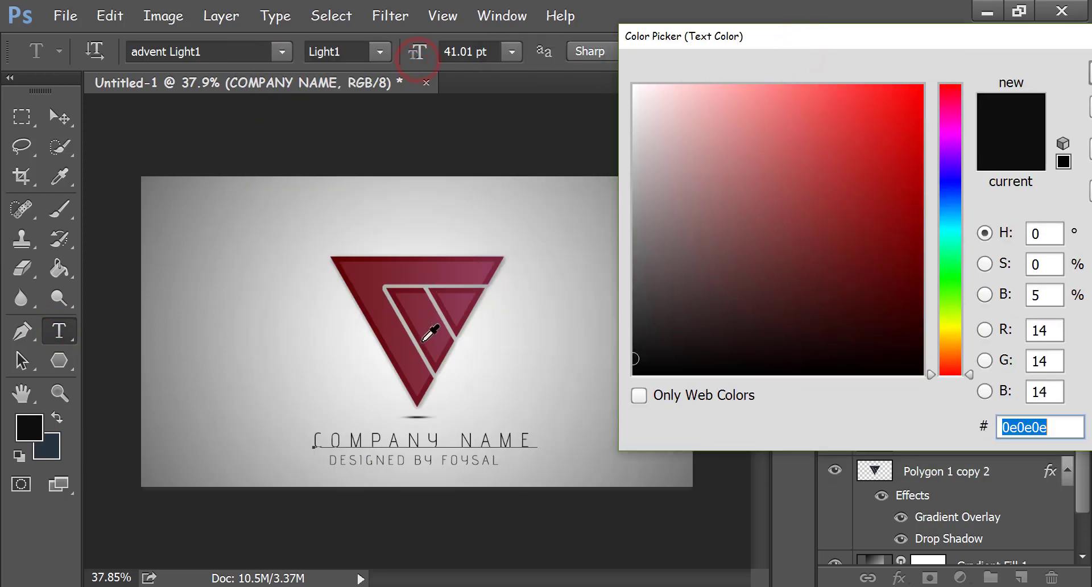
left_click(423, 340)
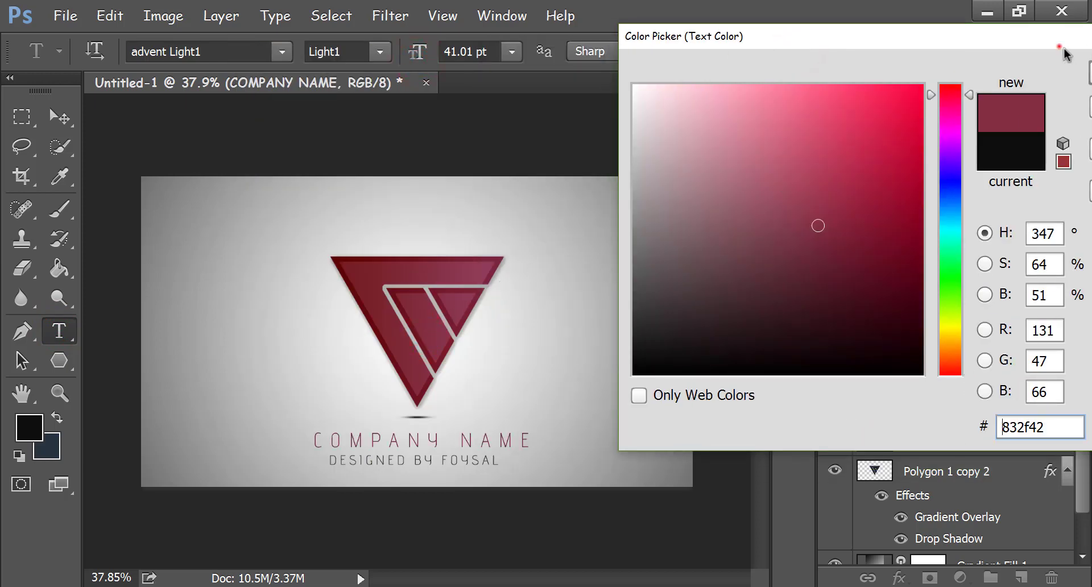
left_click_drag(1059, 45, 996, 29)
left_click(1065, 91)
left_click(973, 52)
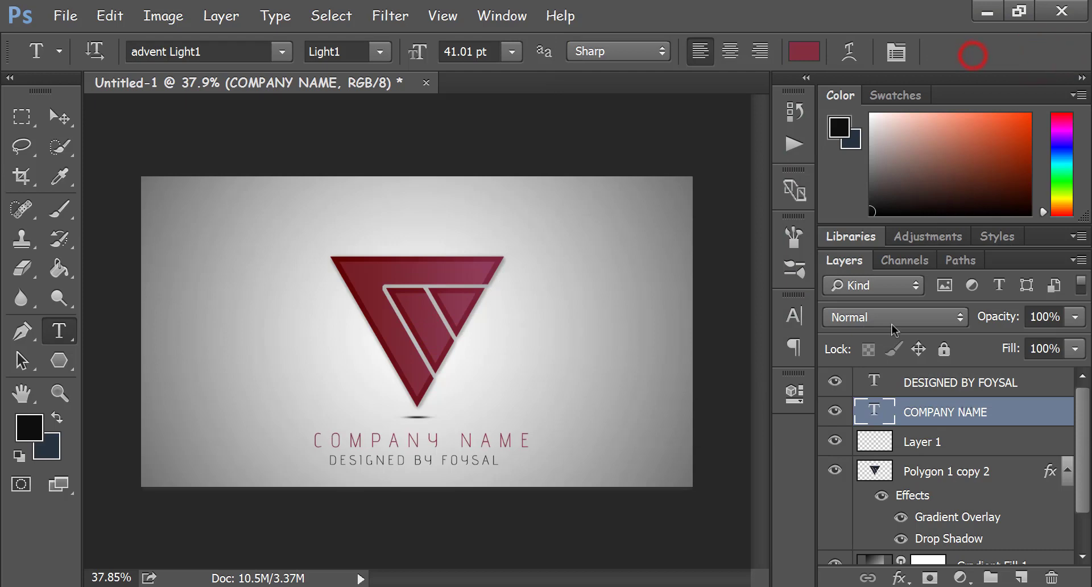
Recolour the credit line text to the triangle's deep crimson, 690e15
left_click(944, 382)
left_click(331, 461)
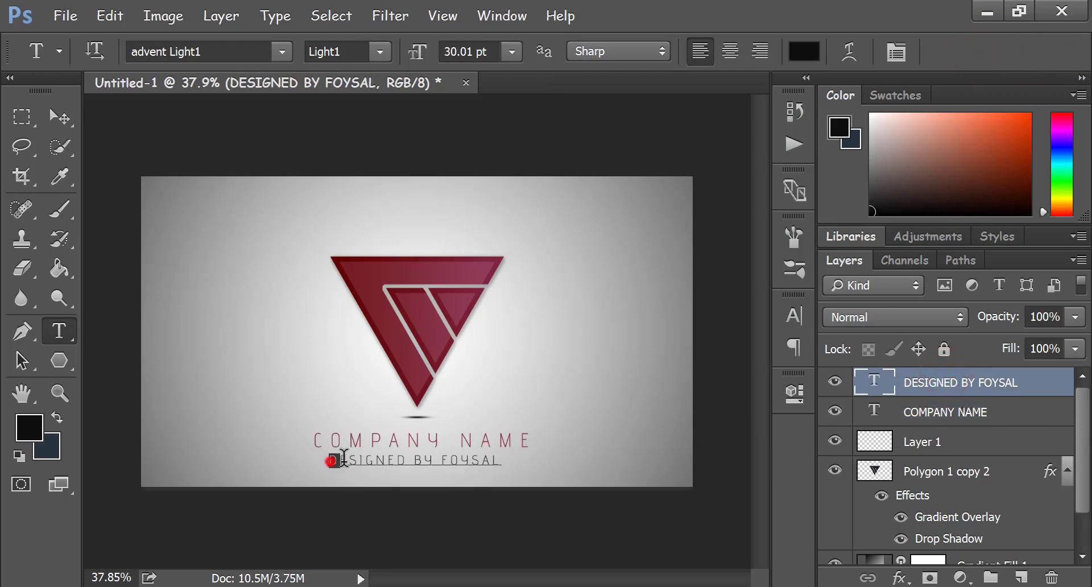
left_click_drag(332, 461, 500, 458)
left_click(804, 51)
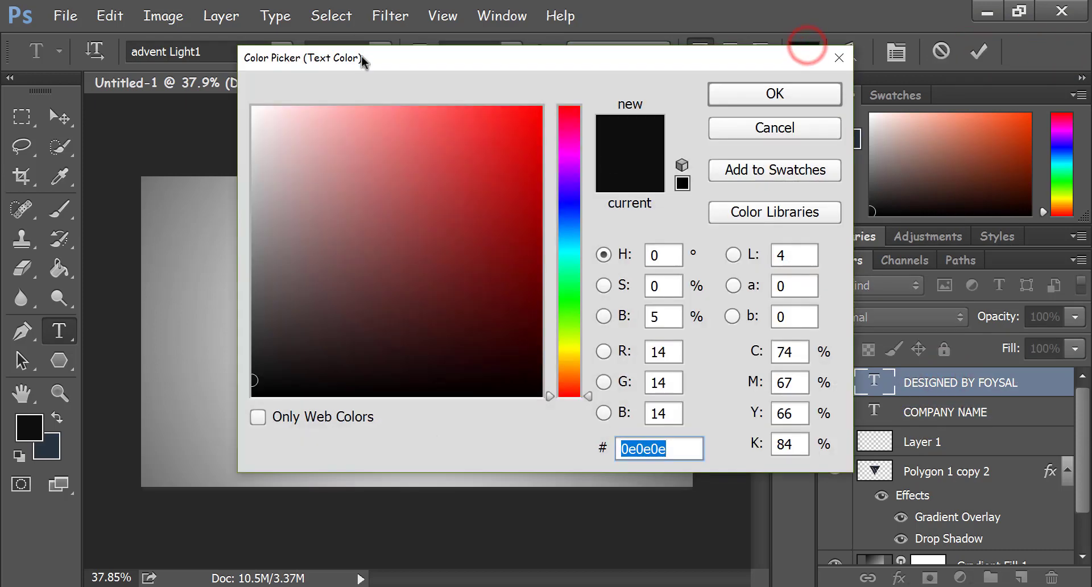
left_click_drag(362, 62, 701, 56)
left_click(398, 253)
left_click(399, 252)
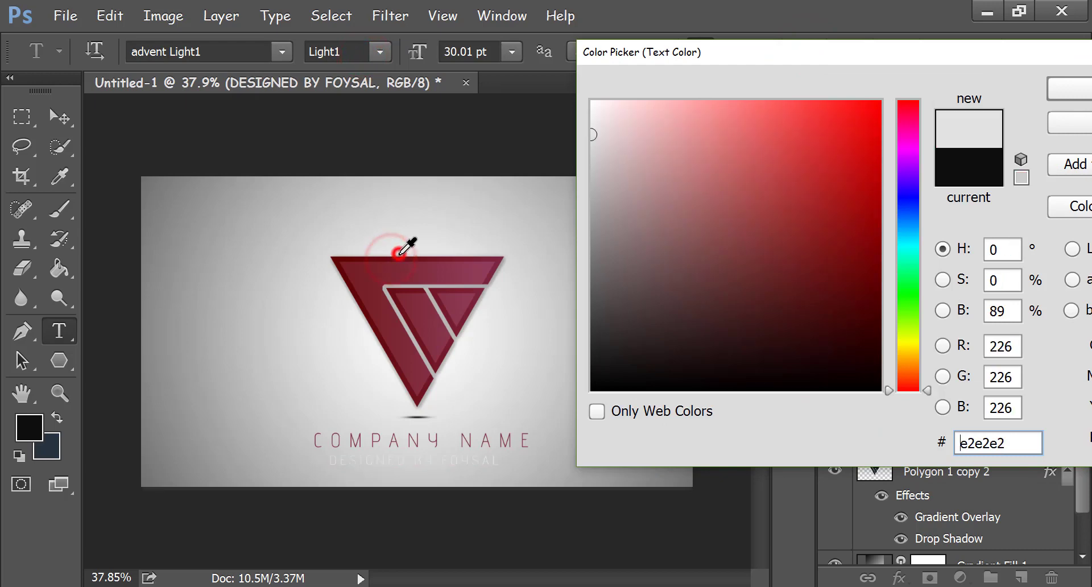
left_click(399, 254)
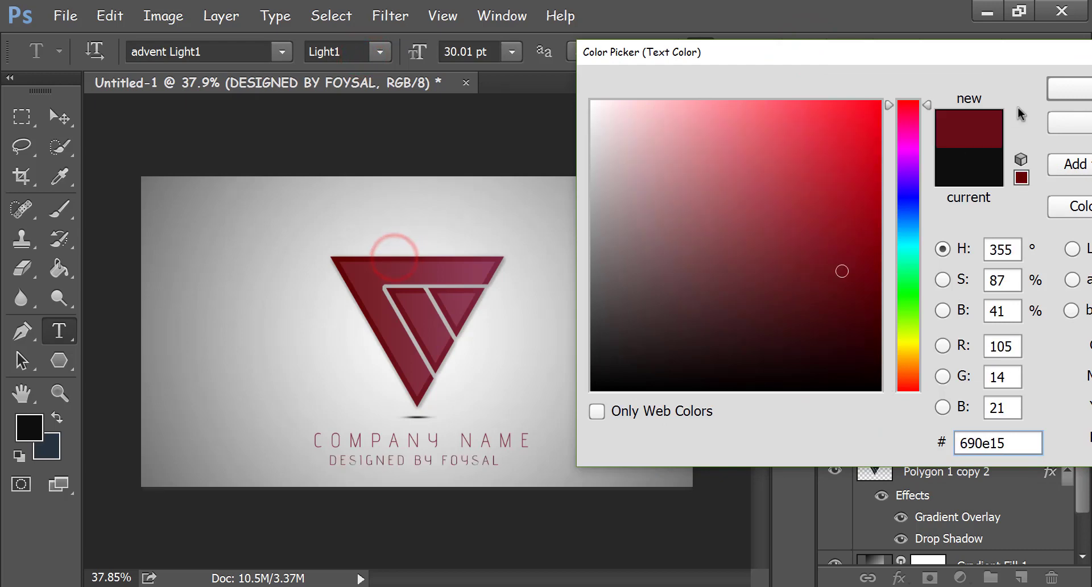
left_click(1070, 89)
left_click(974, 44)
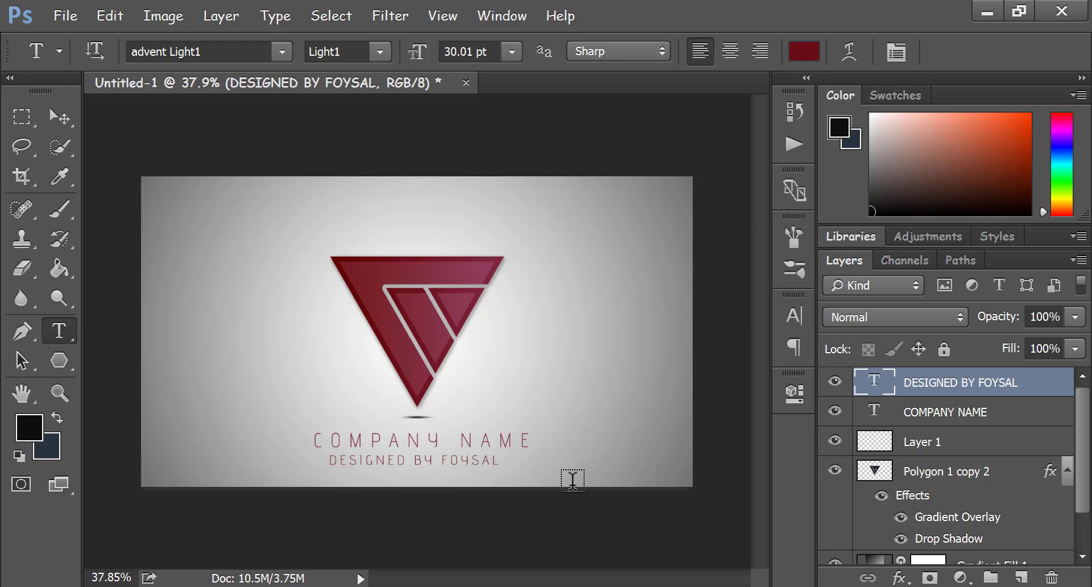
Reduce COMPANY NAME tracking from 460 to 400 in the Character panel
left_click(930, 413)
left_click(795, 315)
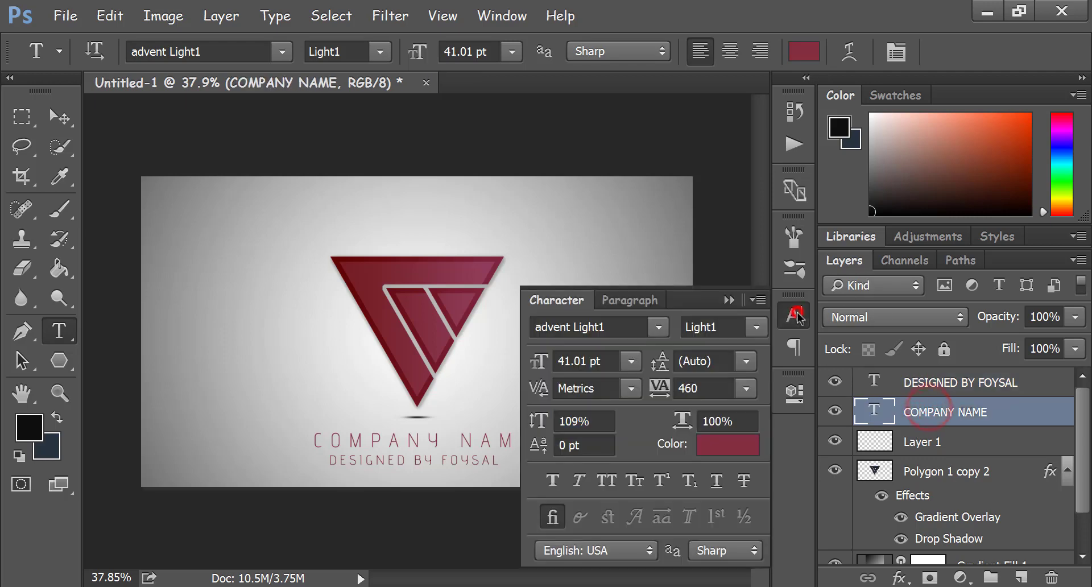
left_click_drag(657, 391, 658, 391)
type("400")
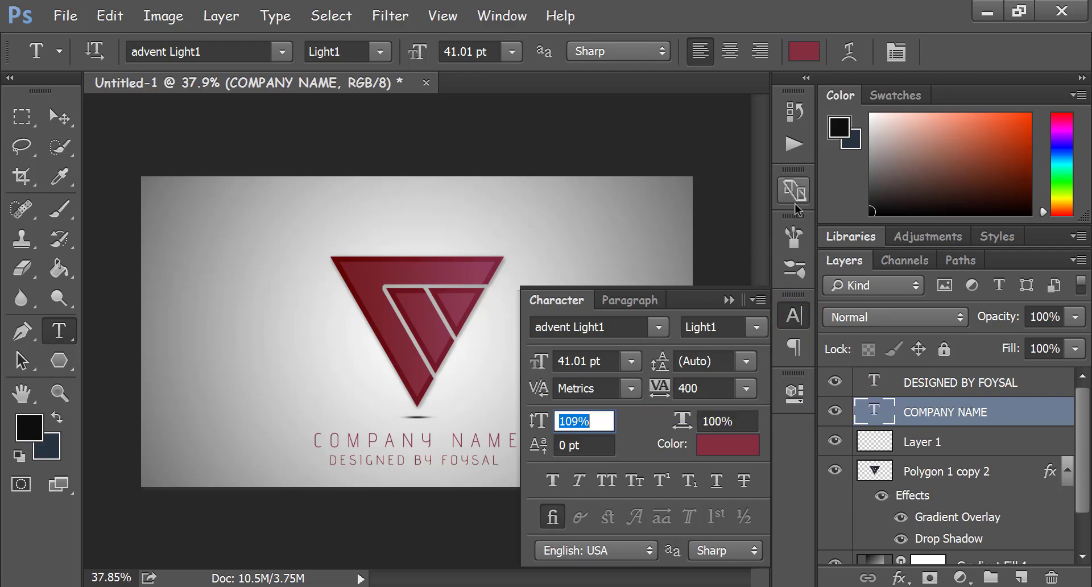
left_click(795, 314)
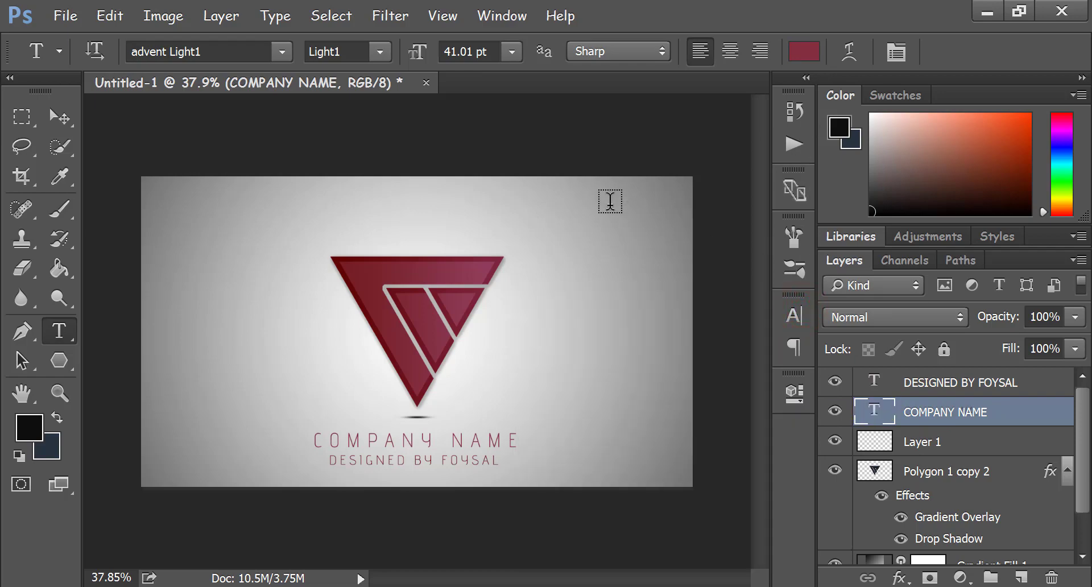